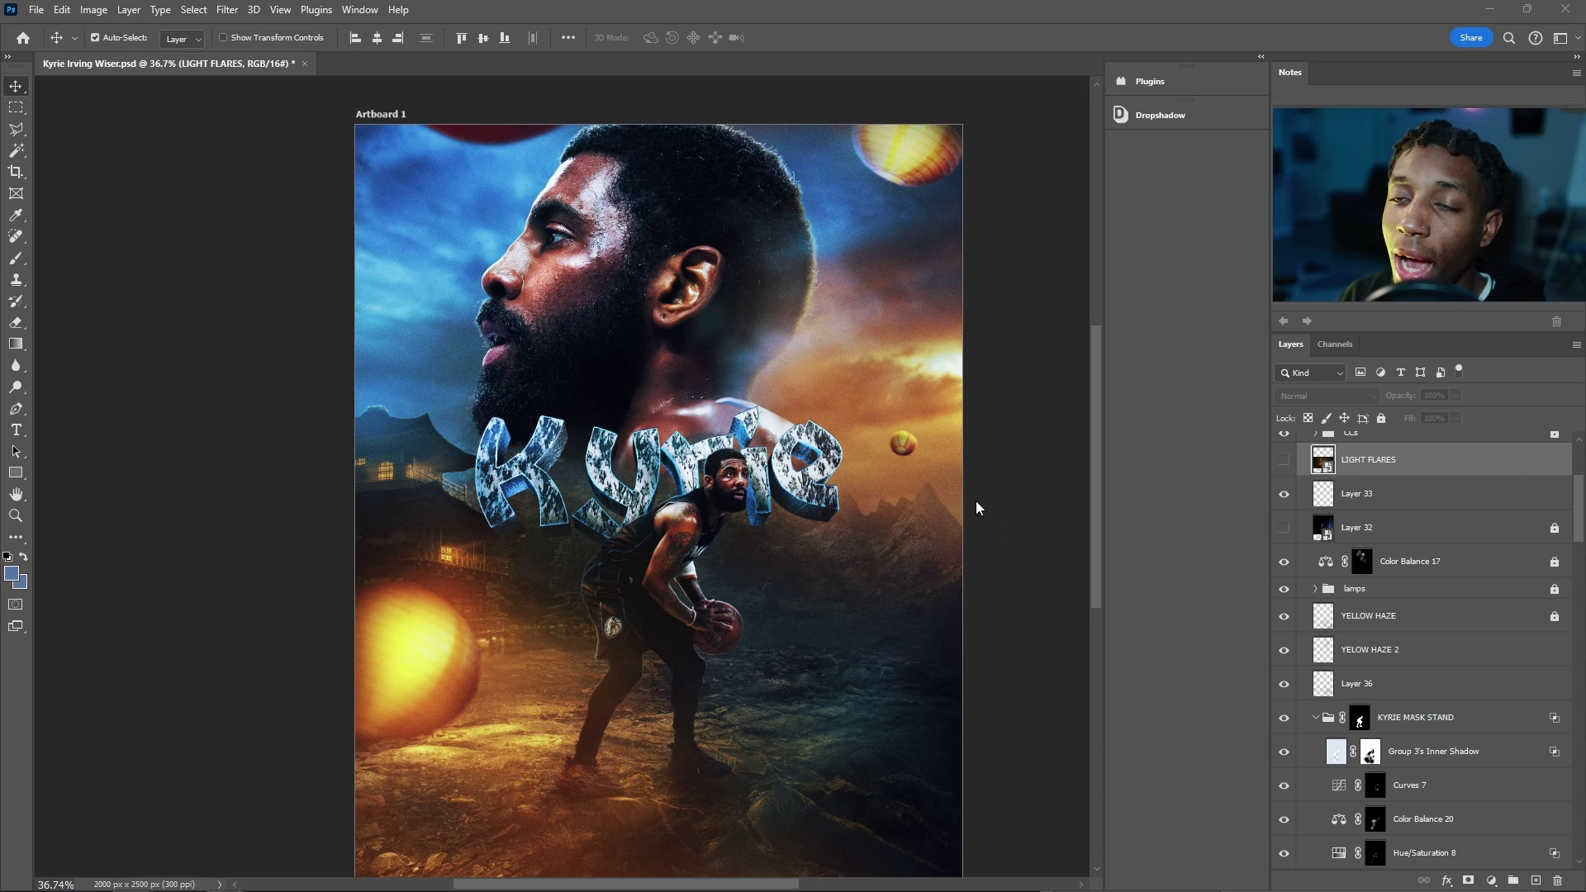
# Show the LIGHT FLARES layer and set its blend mode to Screen.
pyautogui.scroll(-2, 798, 443)
pyautogui.scroll(1, 862, 438)
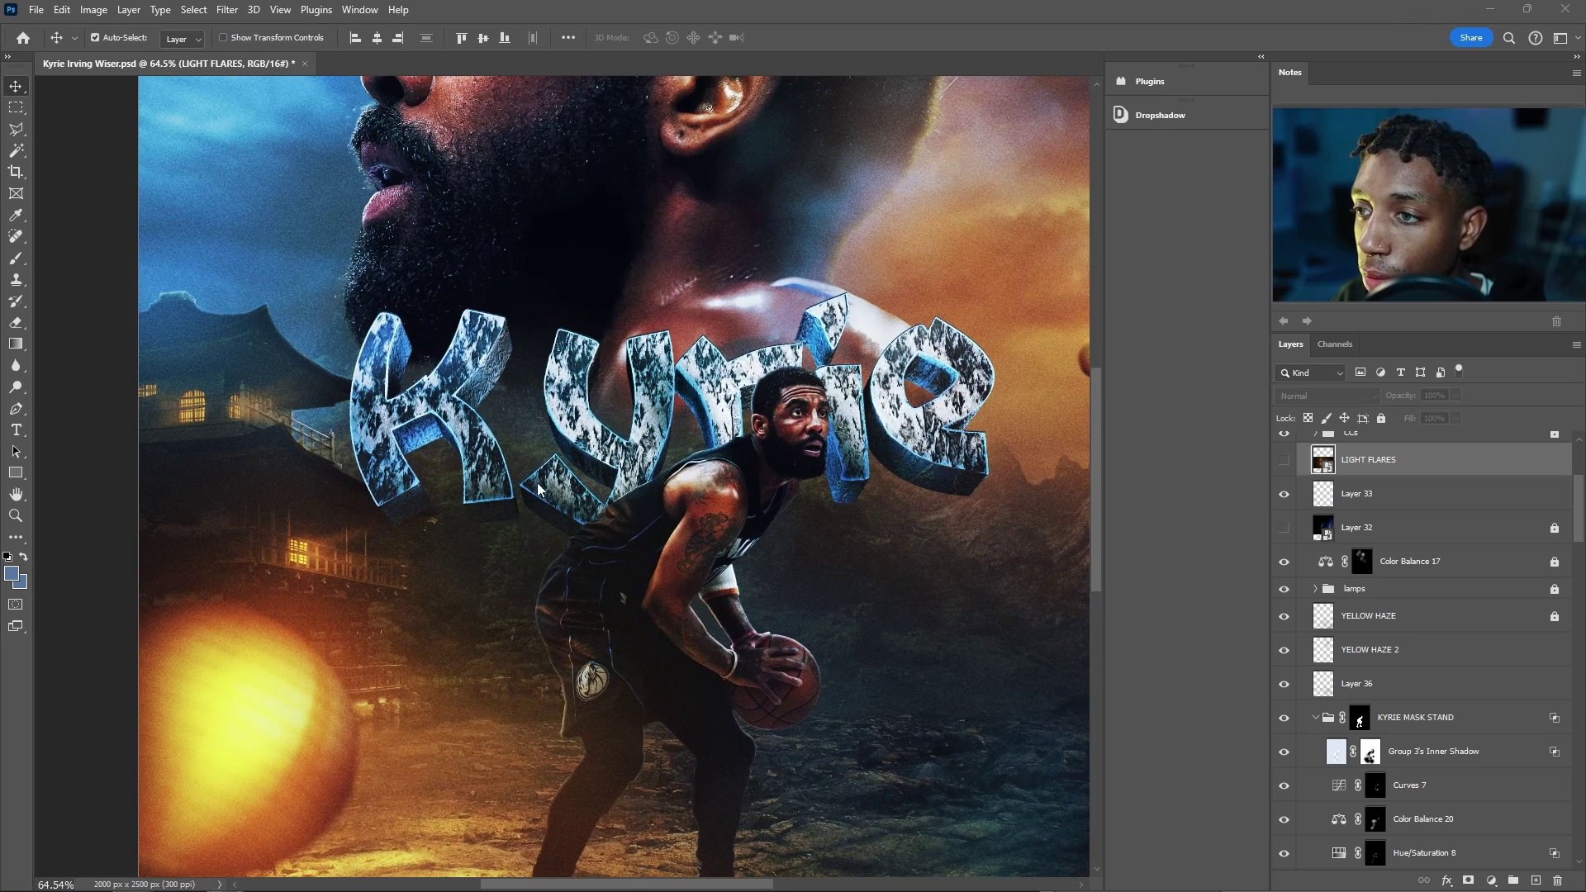
pyautogui.keyDown('alt'); pyautogui.scroll(-3, 419, 454); pyautogui.keyUp('alt')
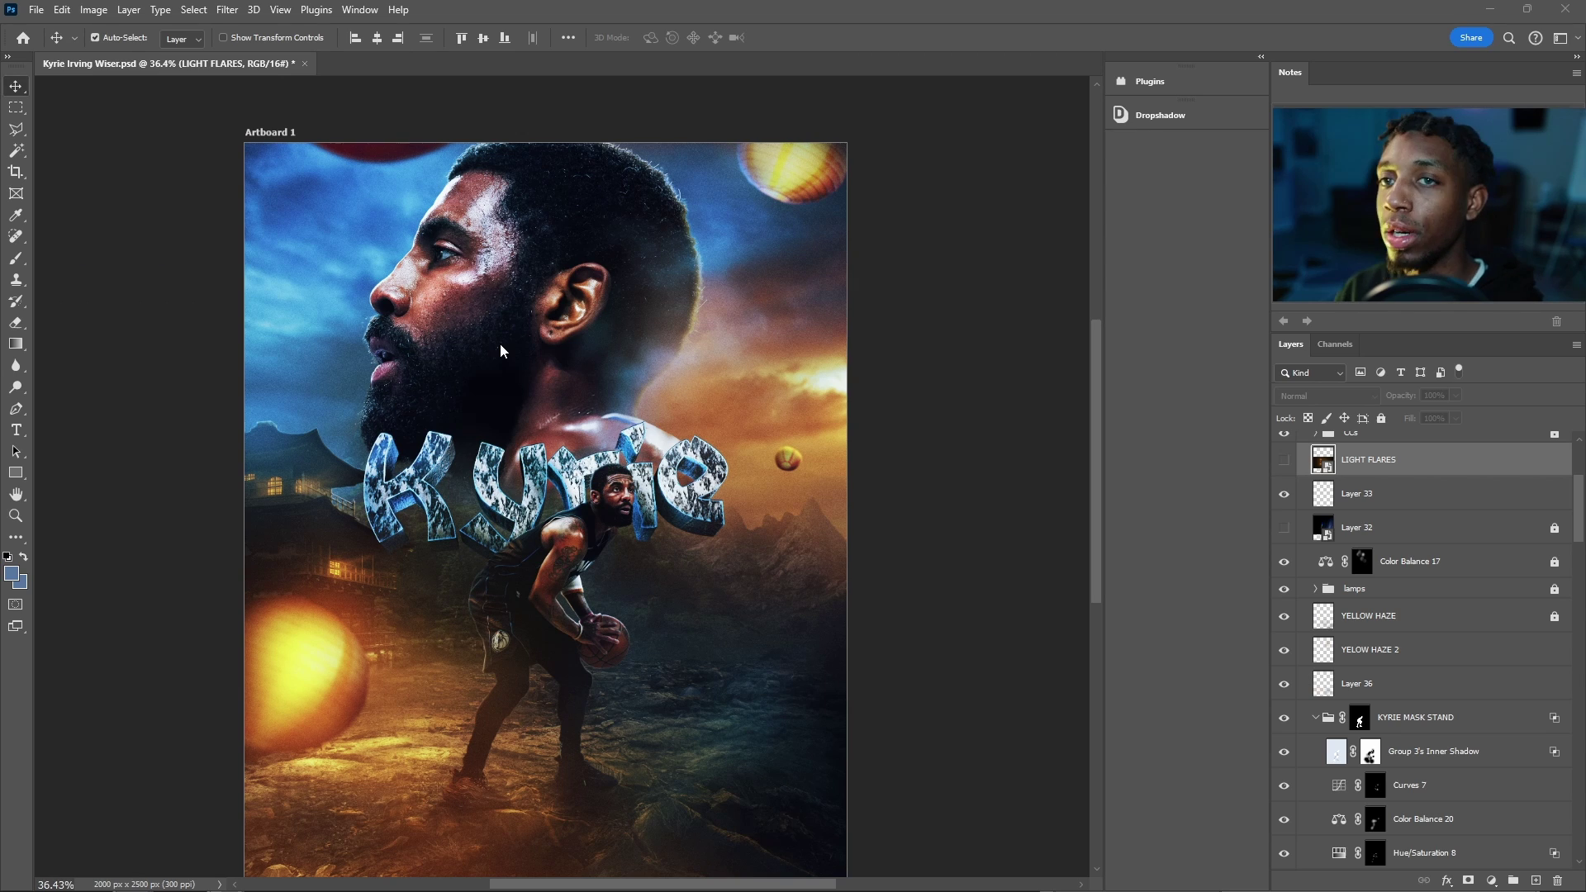
pyautogui.click(1282, 460)
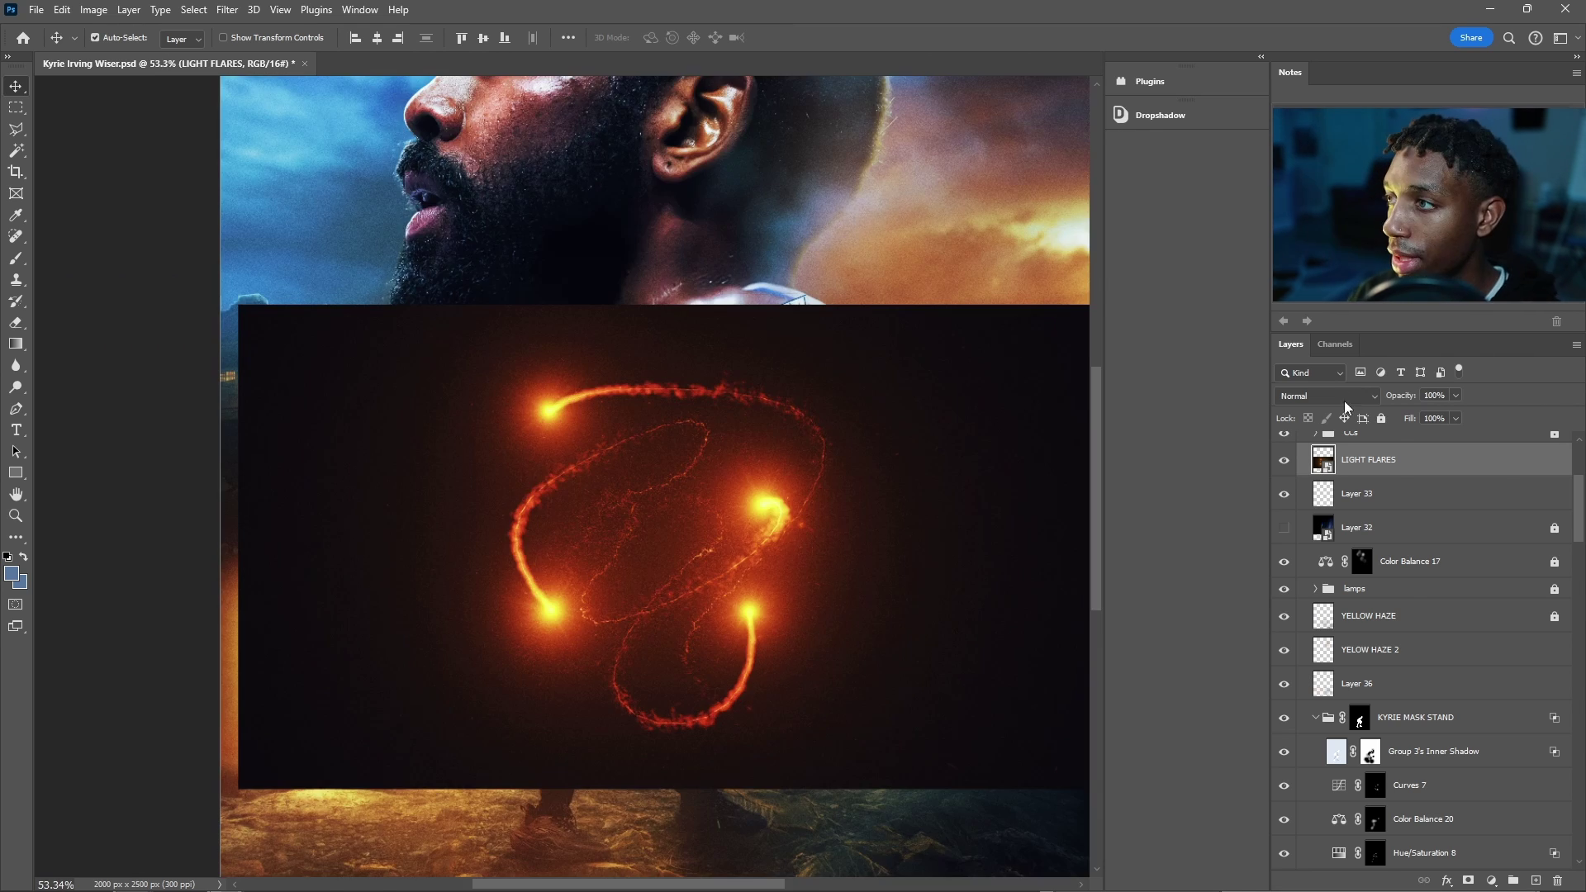
pyautogui.click(1343, 397)
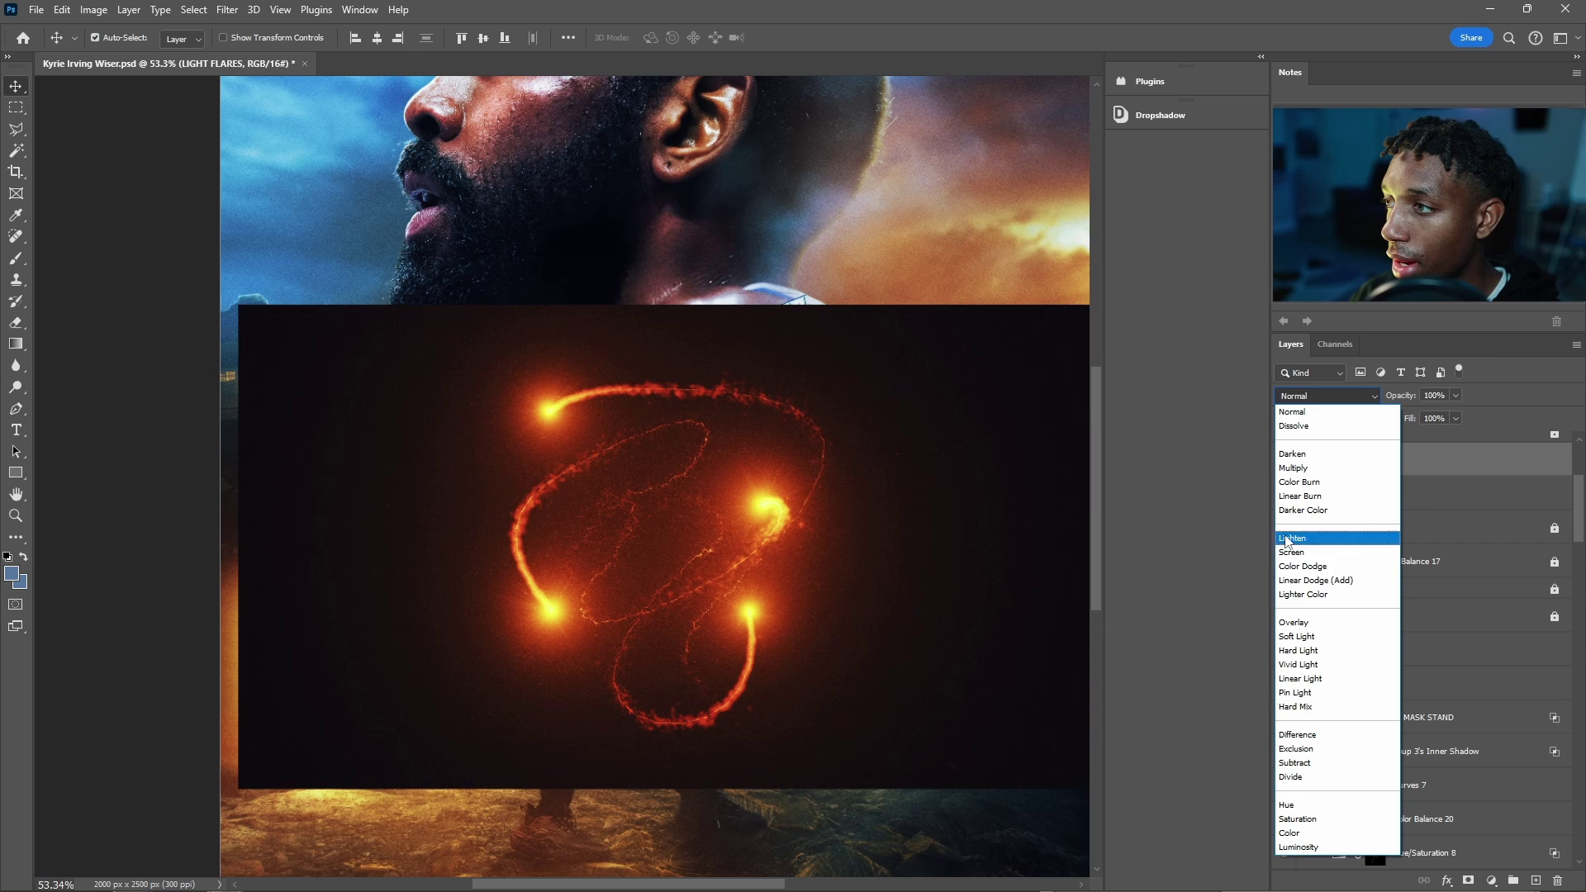
pyautogui.click(1301, 553)
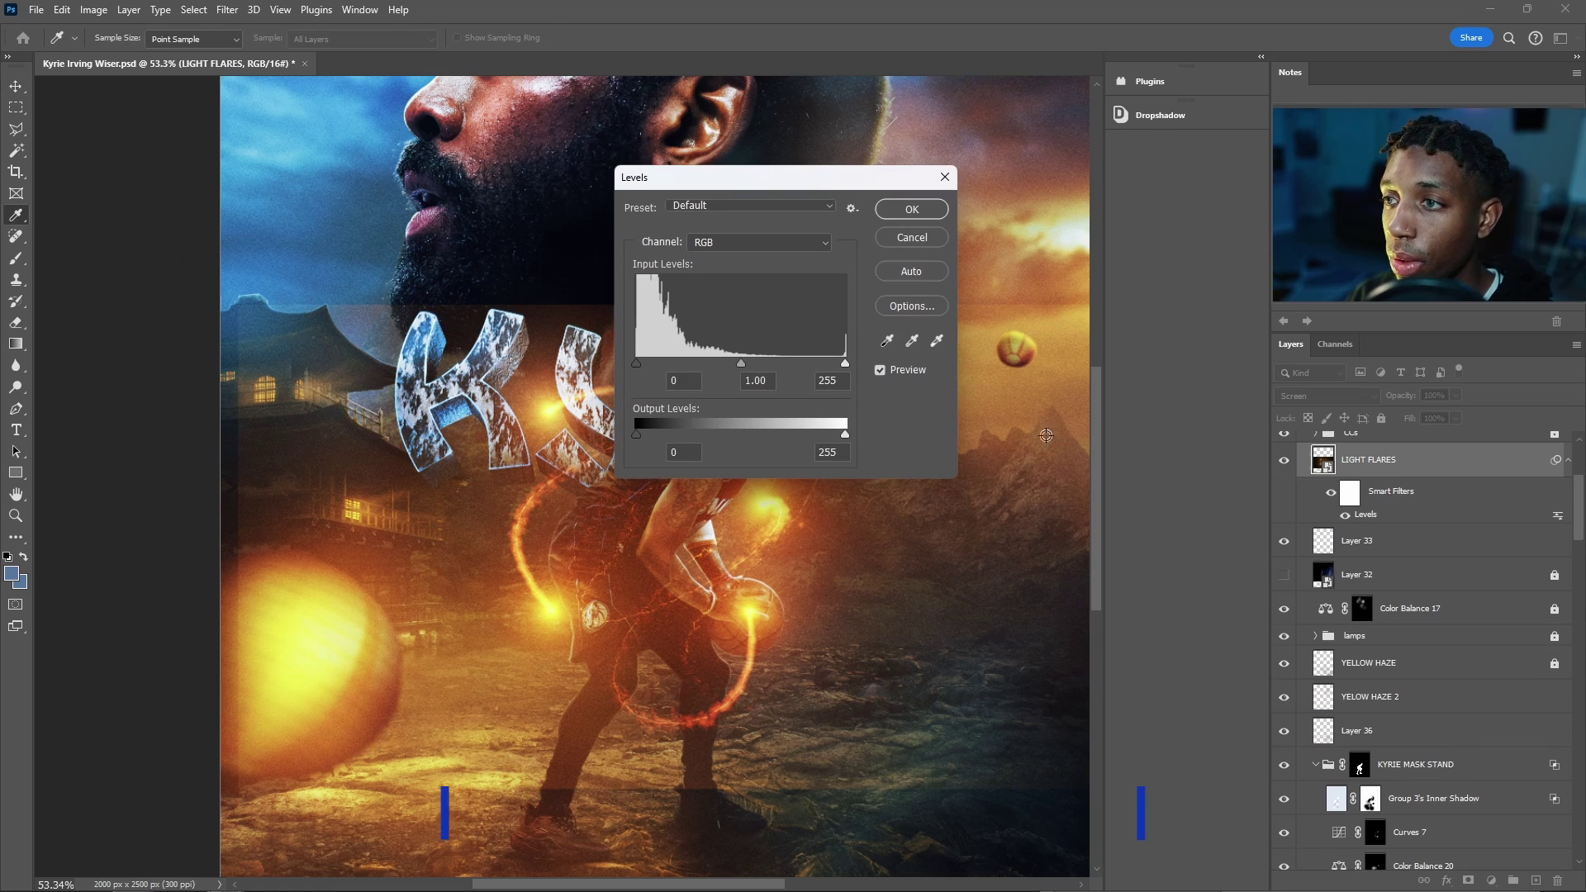
# Apply a Levels adjustment to the LIGHT FLARES layer to darken its hazy black background.
pyautogui.moveTo(770, 189); pyautogui.dragTo(940, 350)
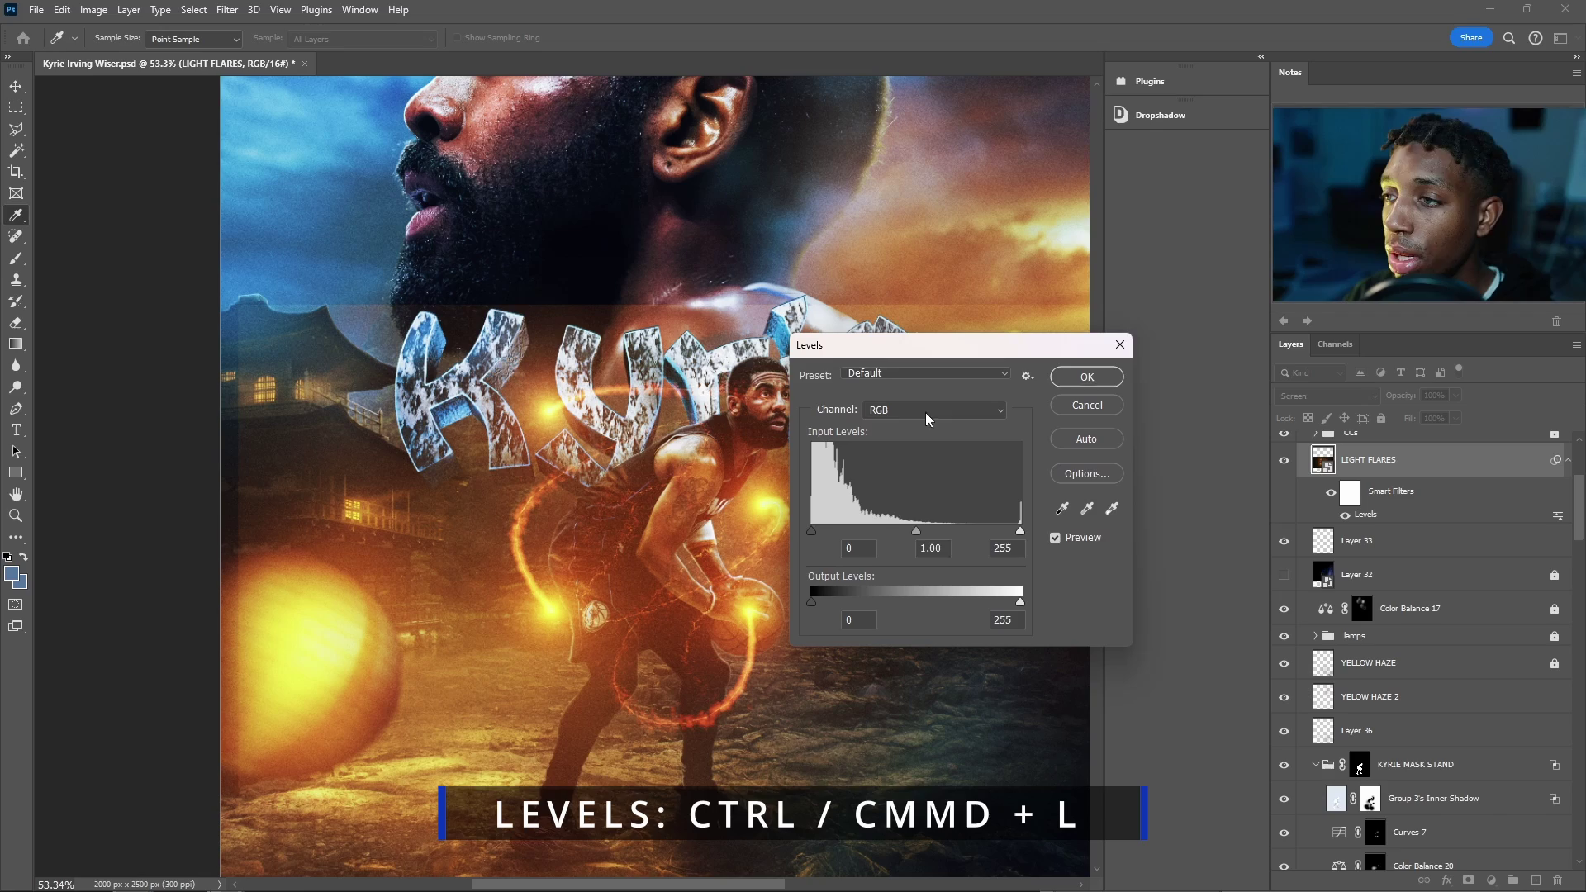
pyautogui.moveTo(917, 530); pyautogui.dragTo(1015, 592)
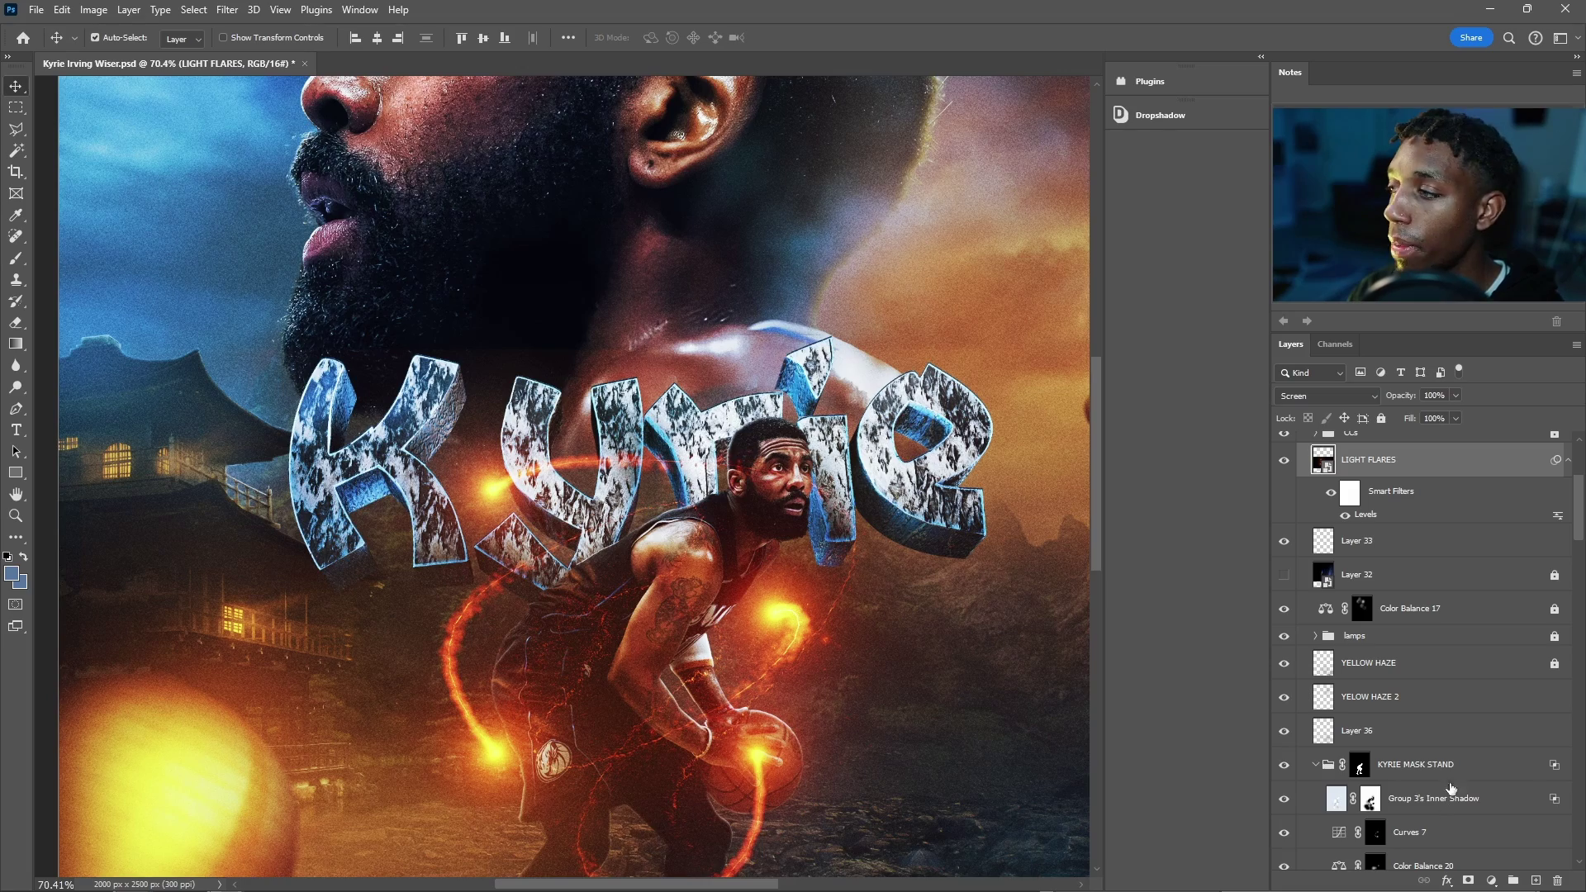
# Add a layer mask to LIGHT FLARES and paint out the flare image's outer edges with a large soft black brush.
pyautogui.scroll(-4, 777, 516)
pyautogui.scroll(-3, 739, 529)
pyautogui.scroll(5, 648, 277)
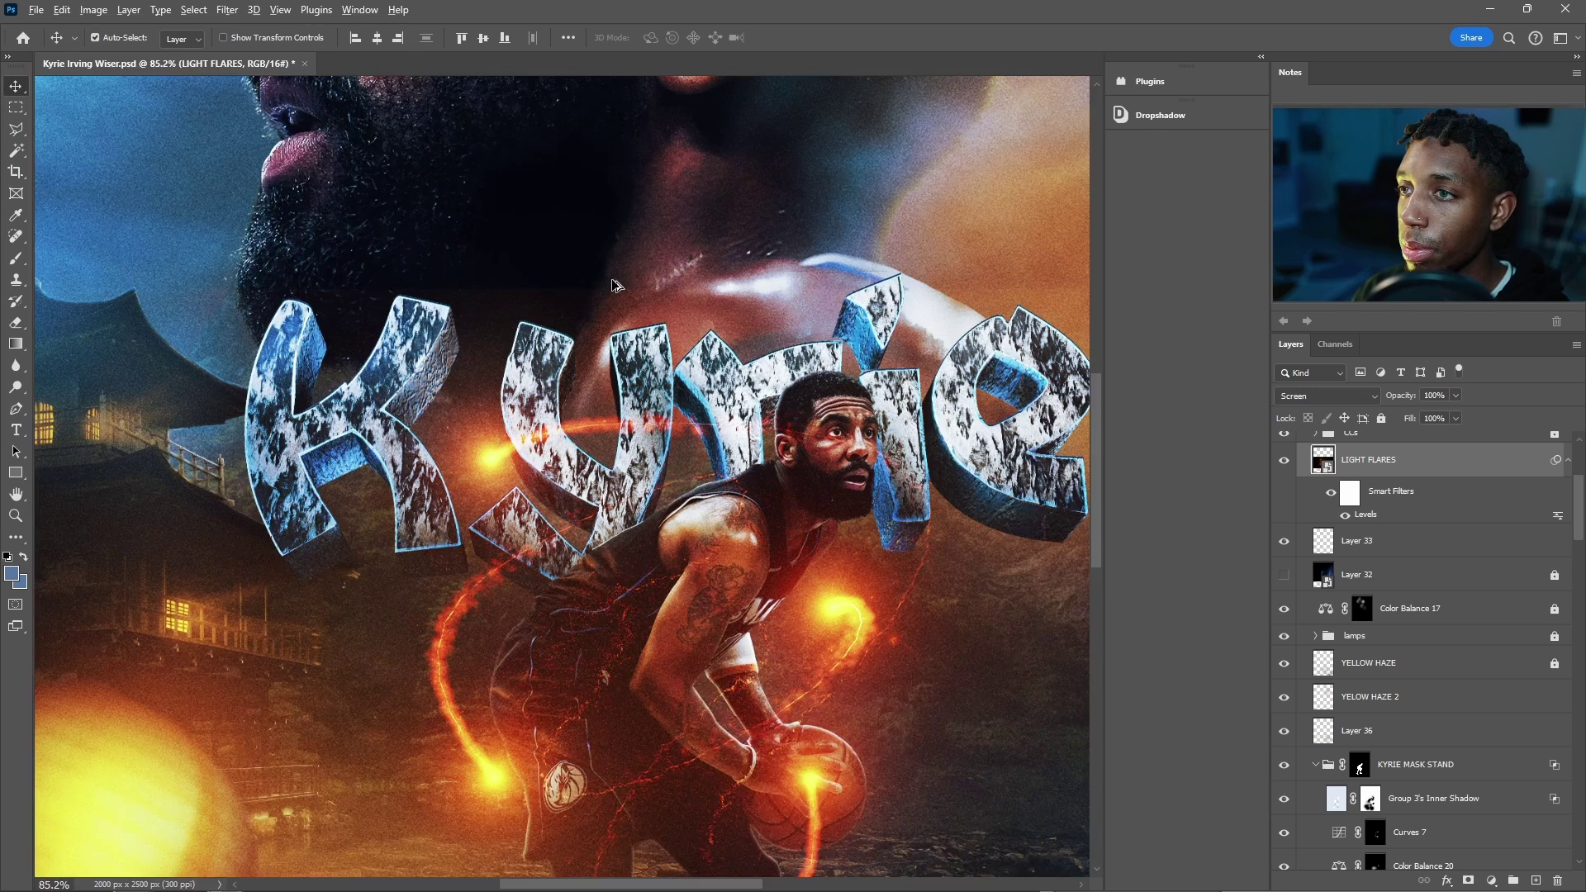
pyautogui.scroll(-2, 612, 285)
pyautogui.click(1470, 881)
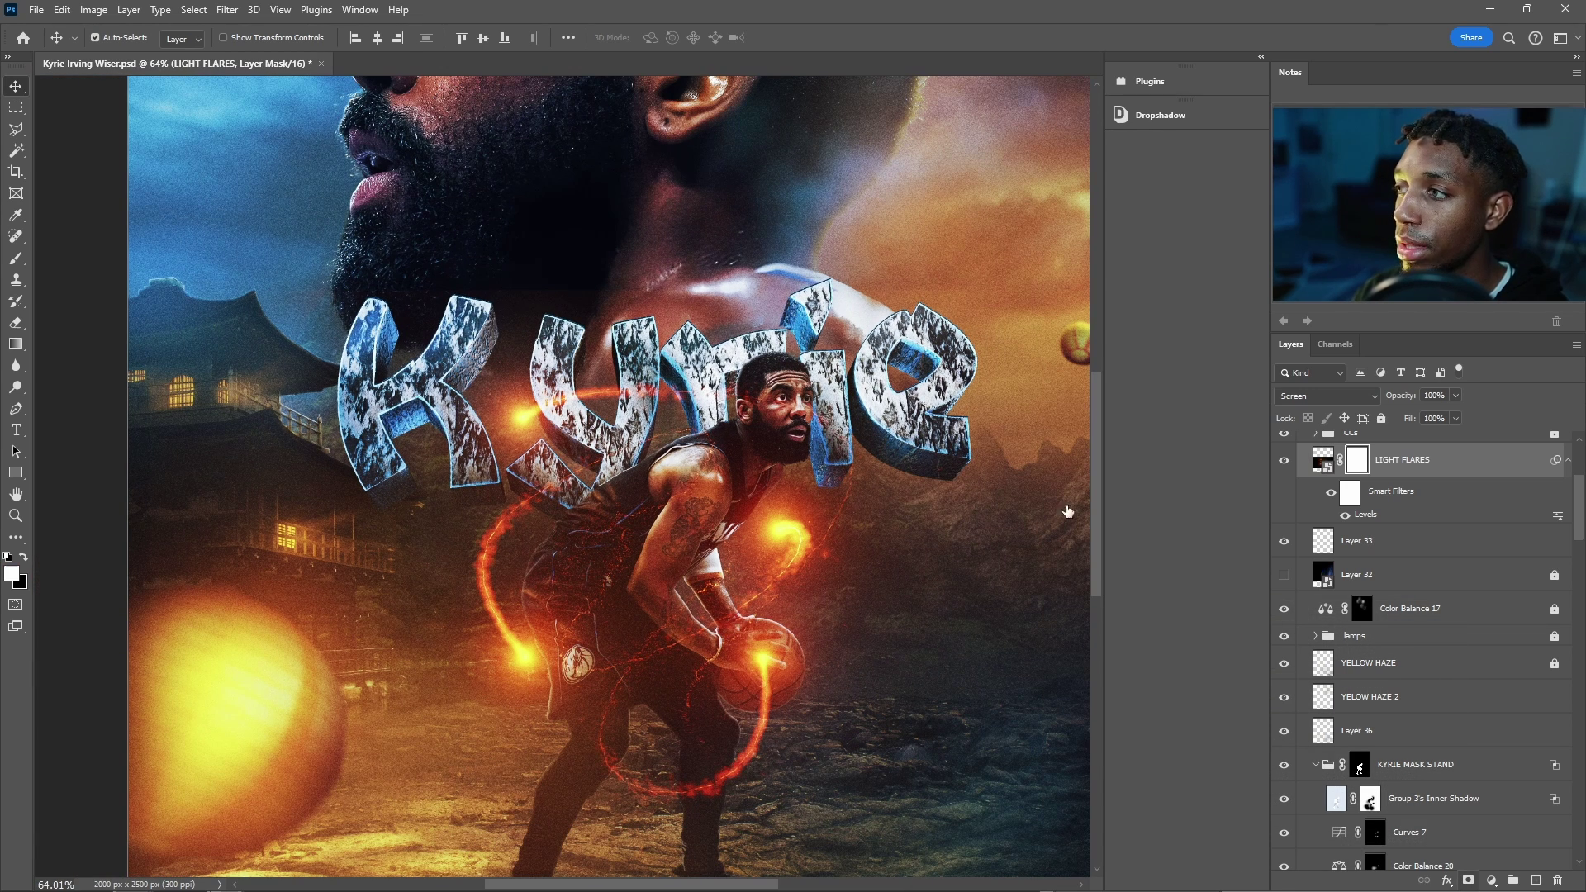
pyautogui.press('b')
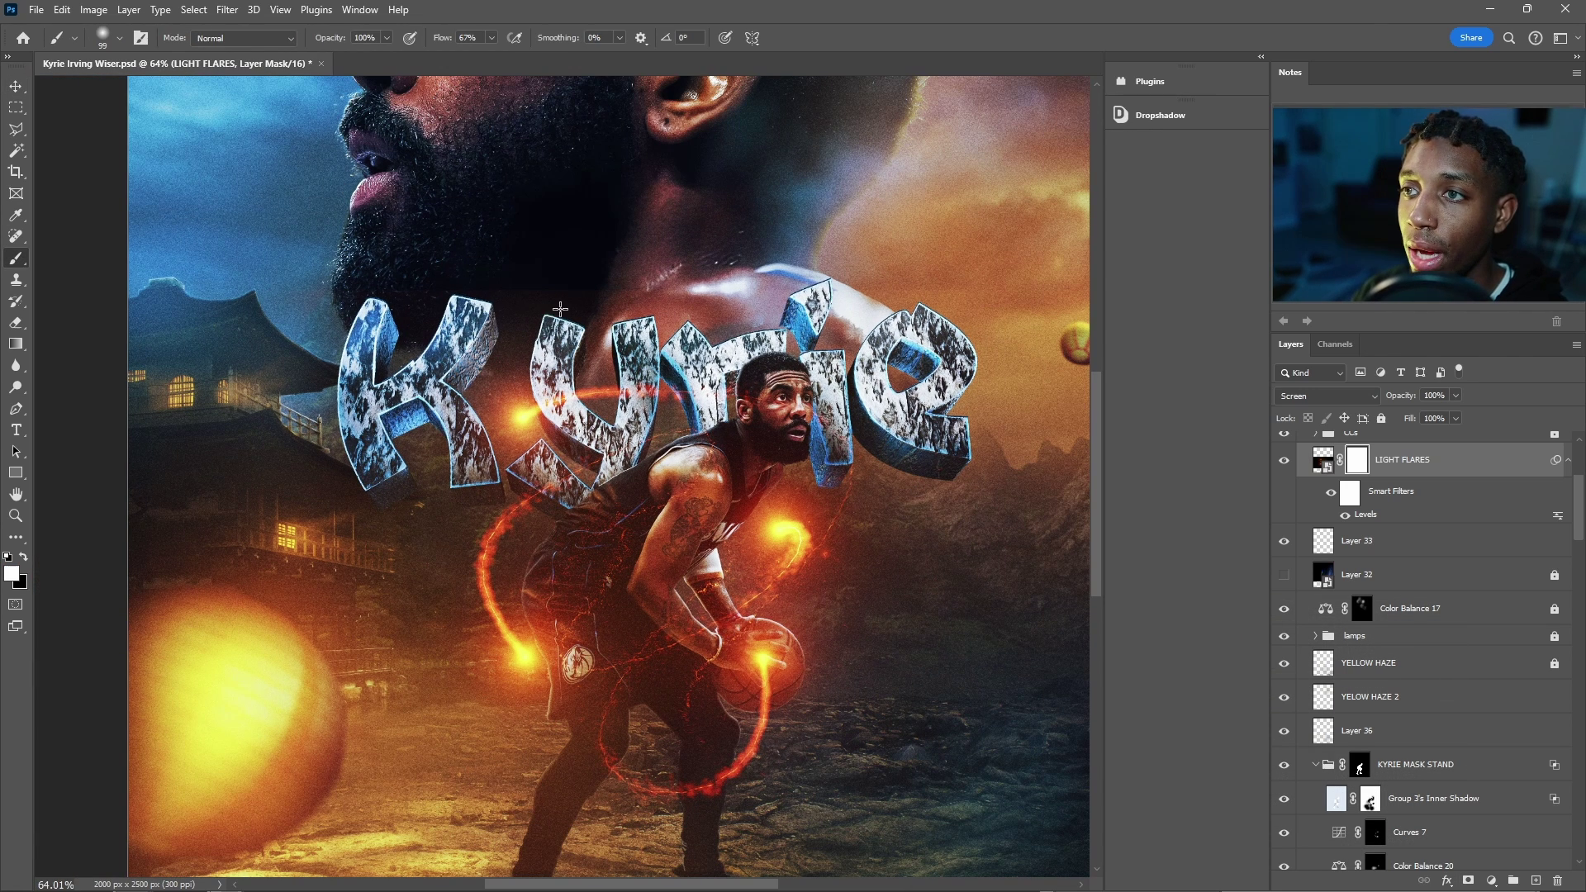
pyautogui.moveTo(522, 295); pyautogui.dragTo(591, 281)
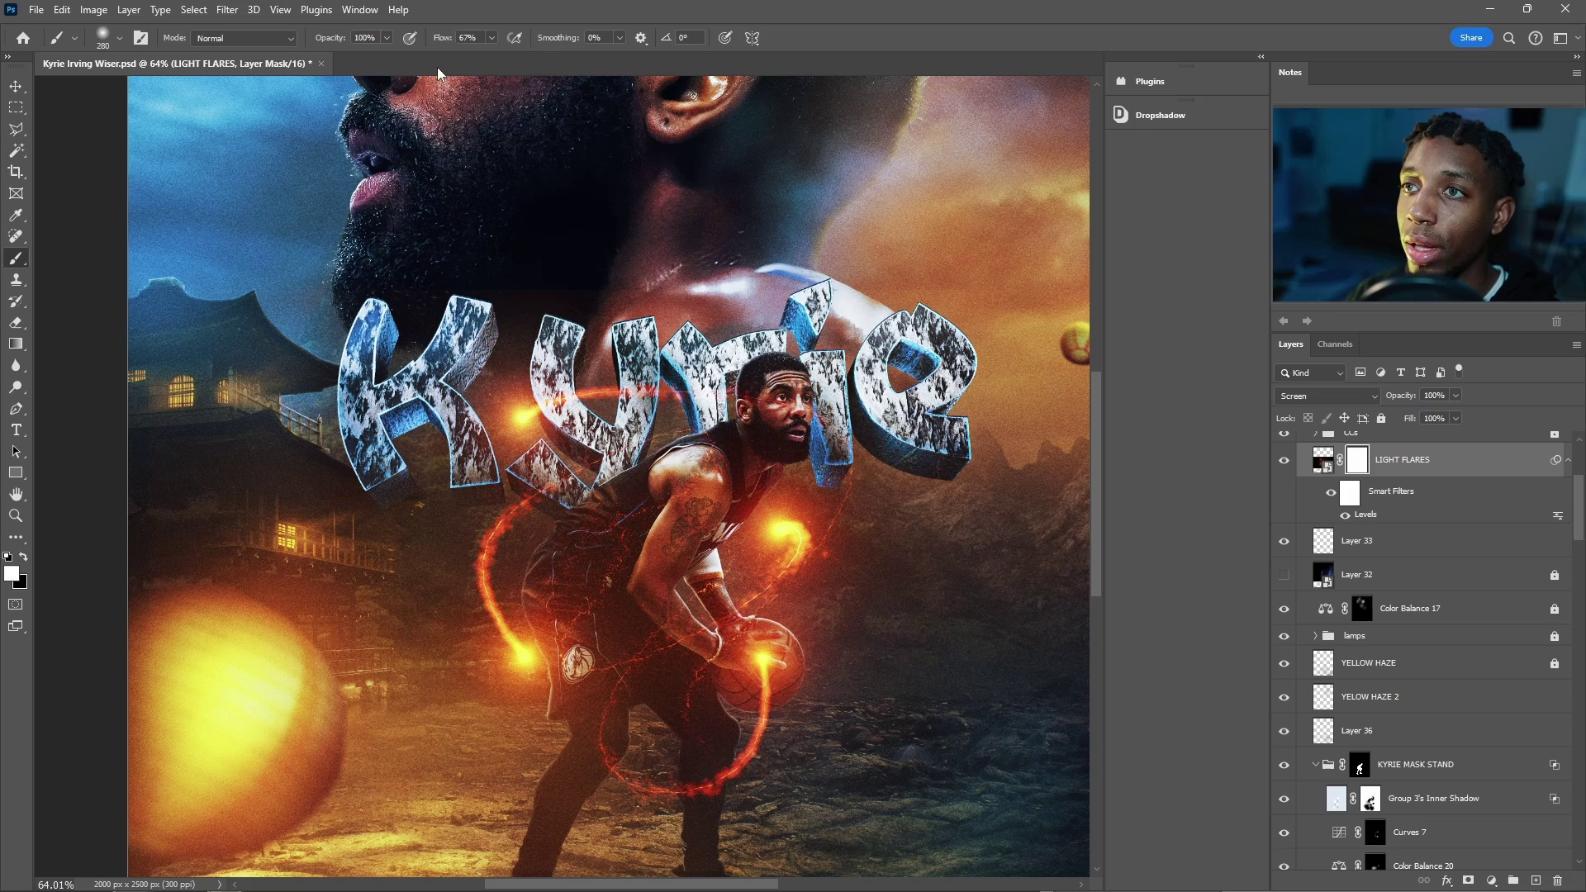
pyautogui.press('x')
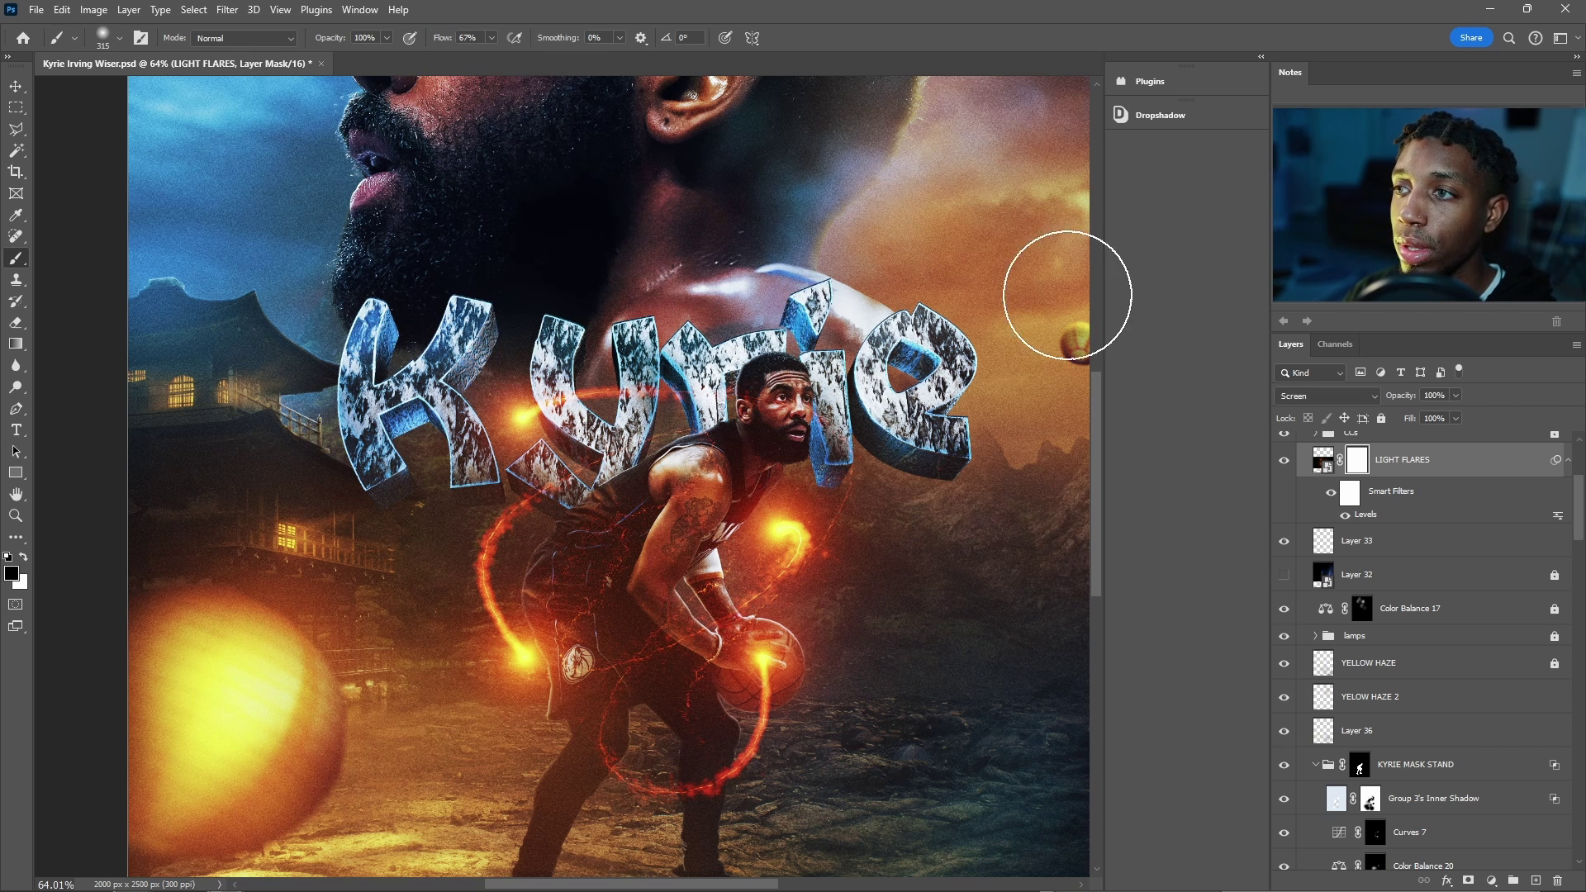
pyautogui.moveTo(1104, 445); pyautogui.dragTo(1028, 447)
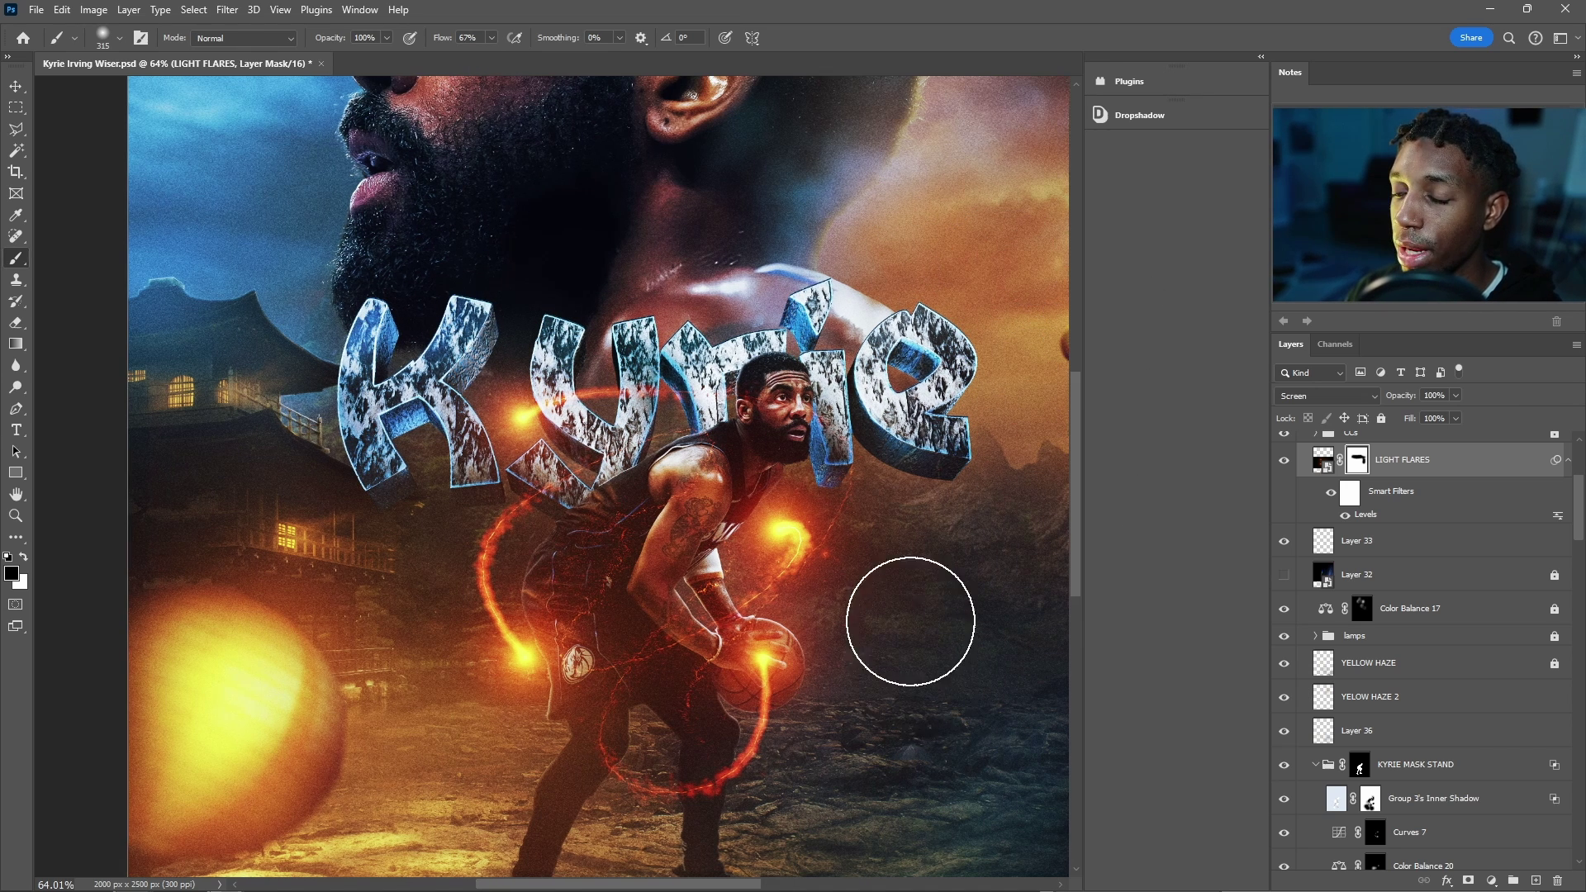
pyautogui.scroll(-3, 910, 623)
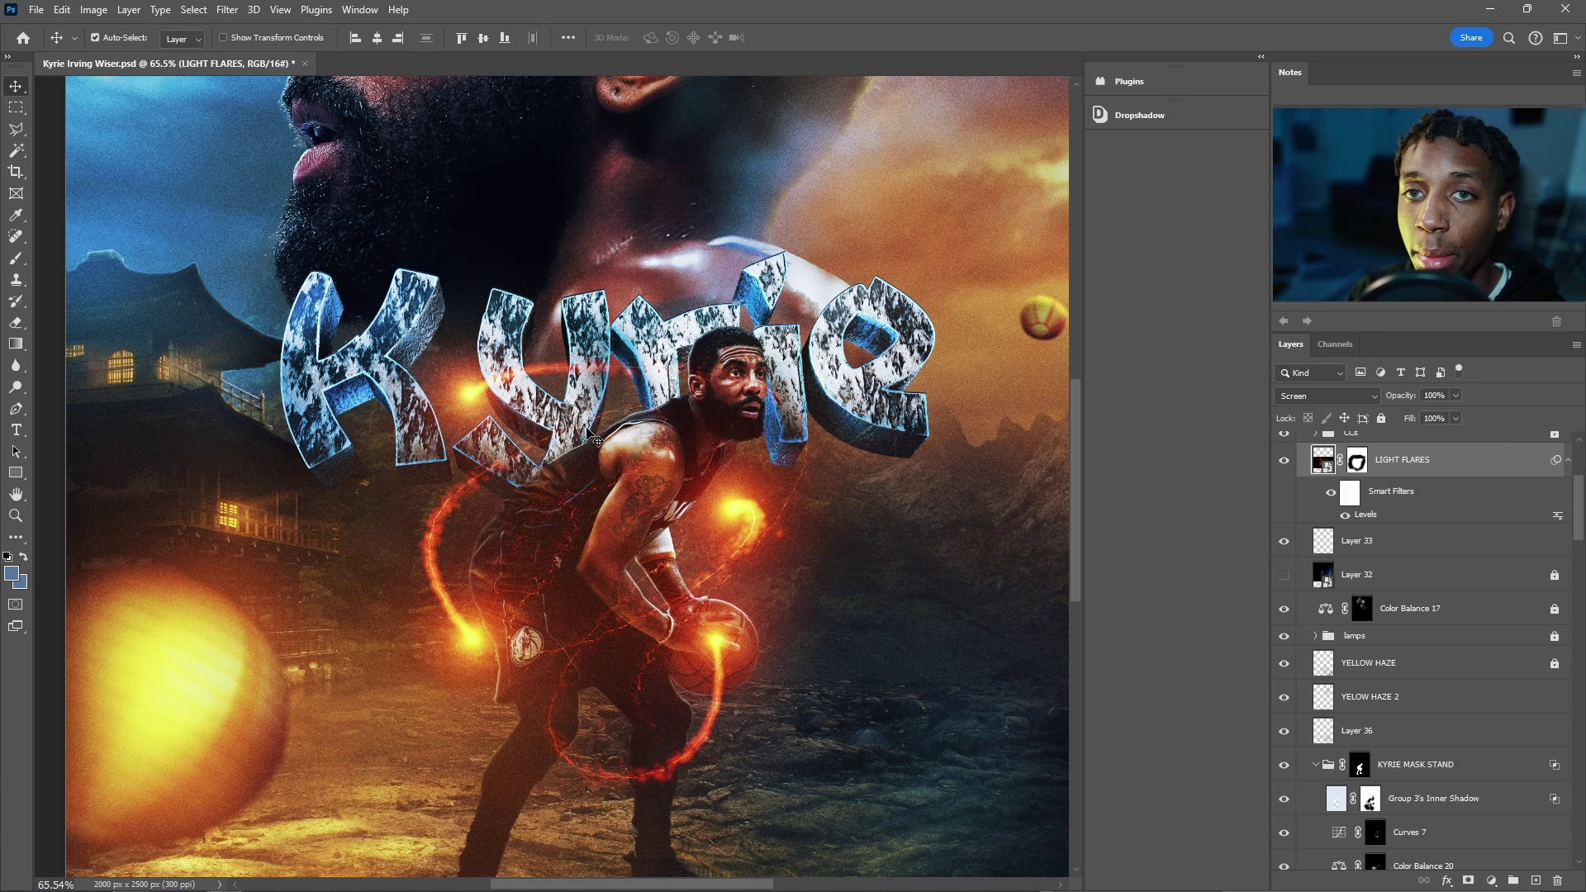
# Apply Hue/Saturation to the LIGHT FLARES layer and set Hue to +95 for green flares.
pyautogui.hotkey('ctrl', 'u')
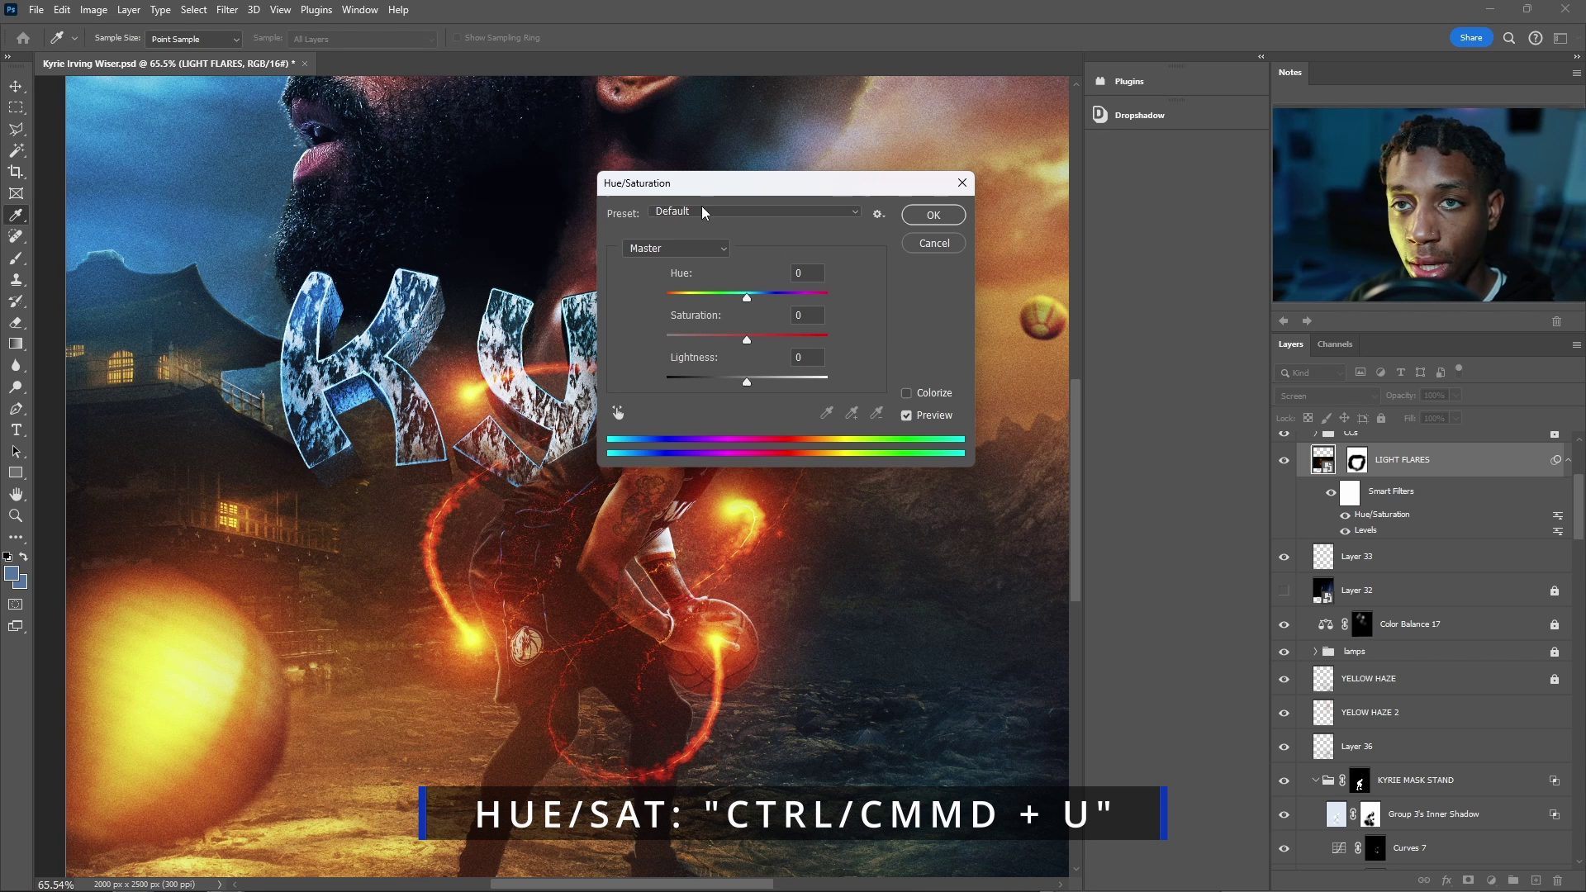
pyautogui.moveTo(730, 196); pyautogui.dragTo(1025, 305)
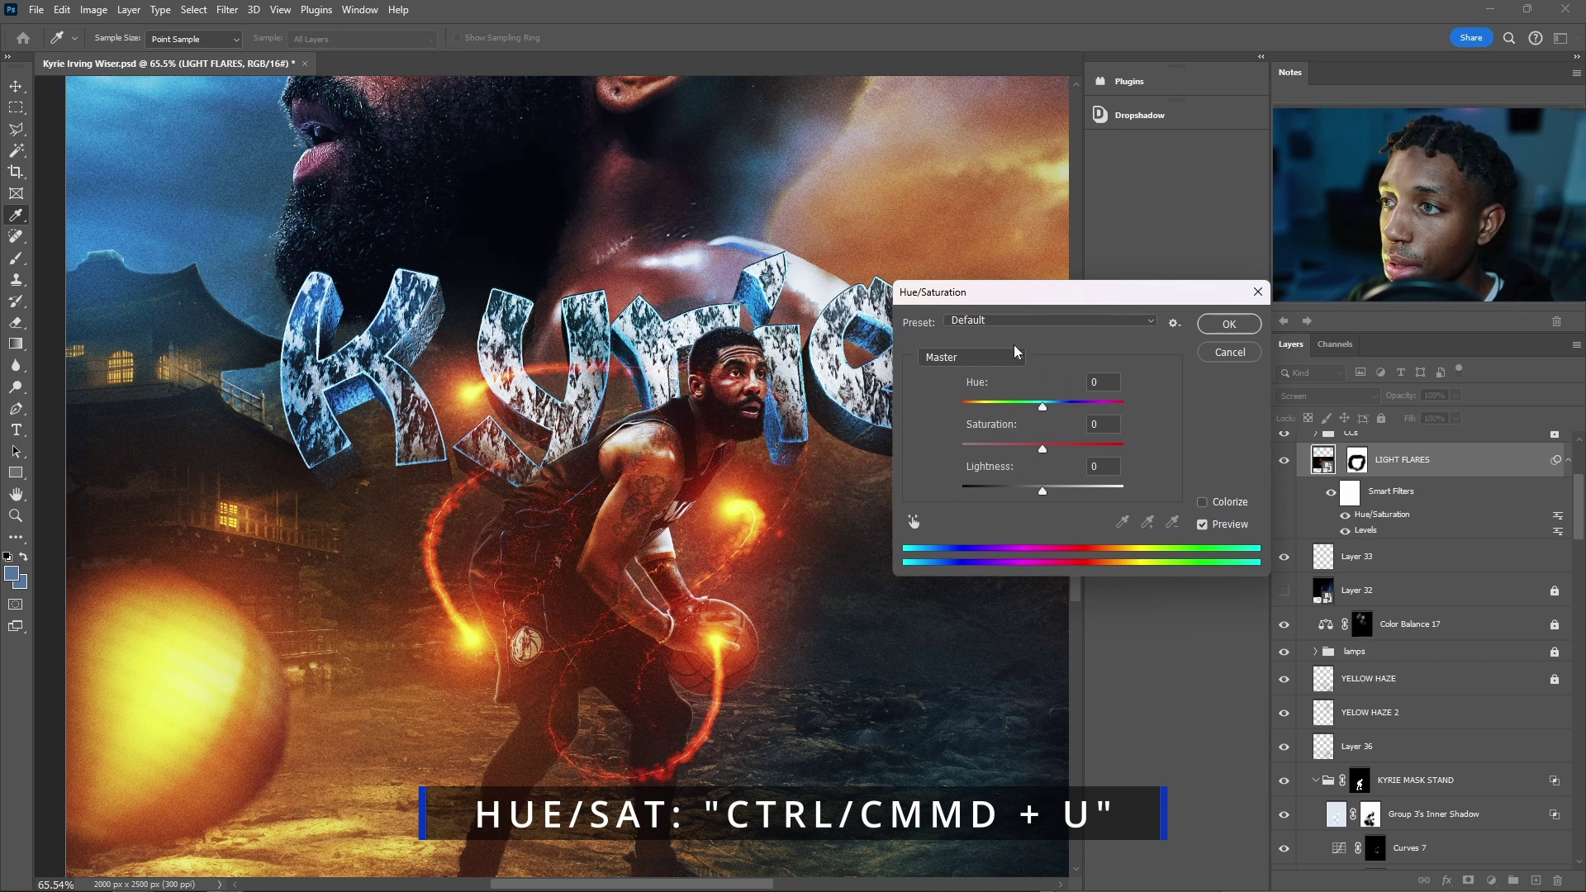
pyautogui.click(1052, 405)
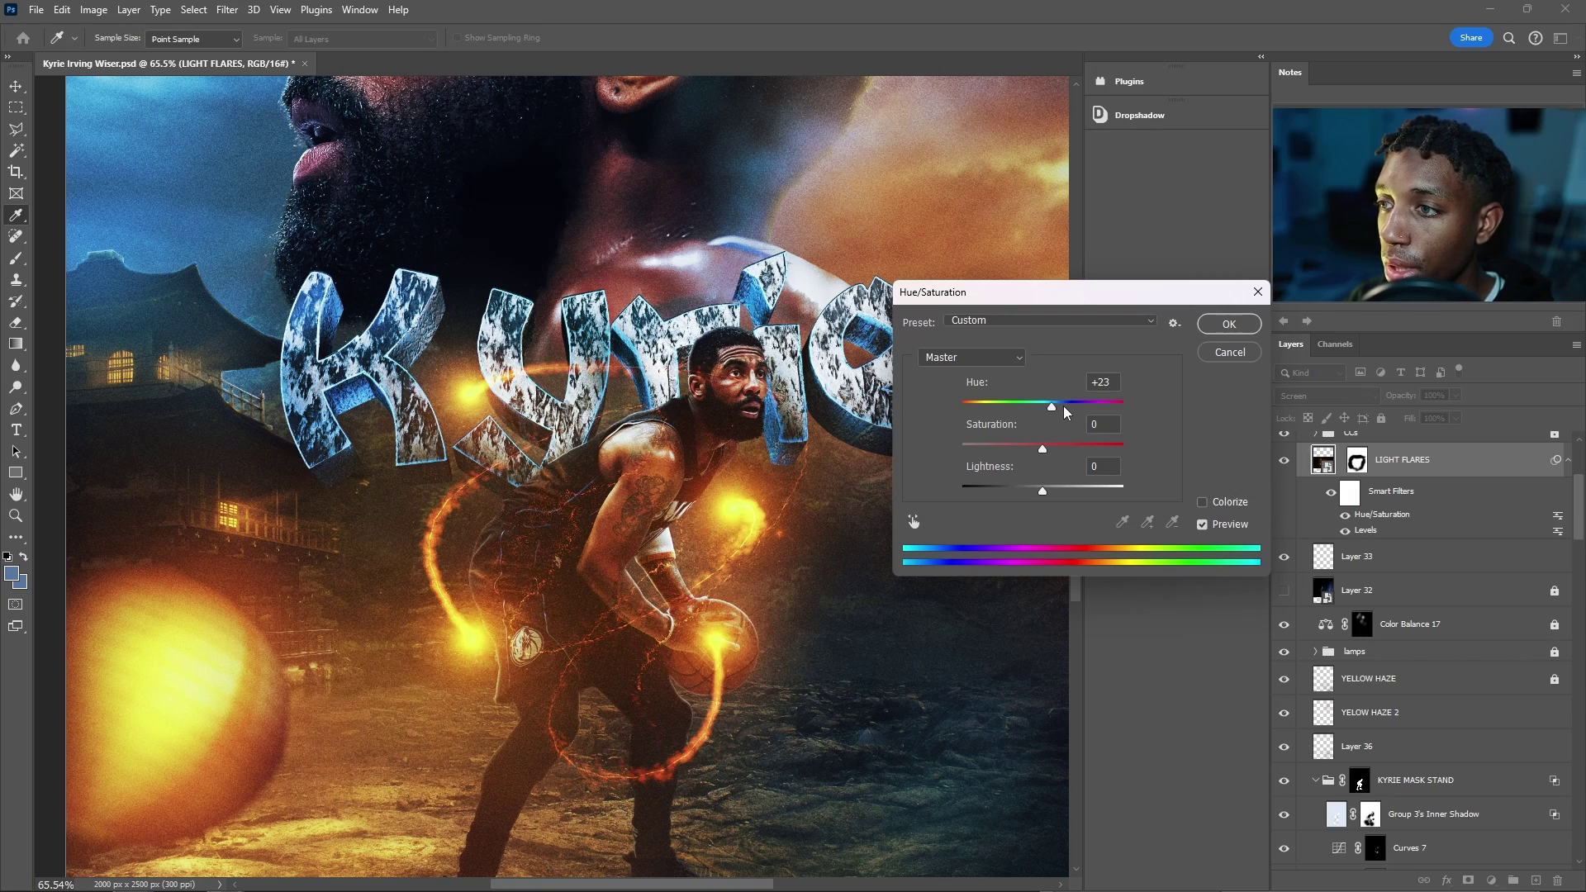
pyautogui.moveTo(1064, 405); pyautogui.dragTo(1168, 400)
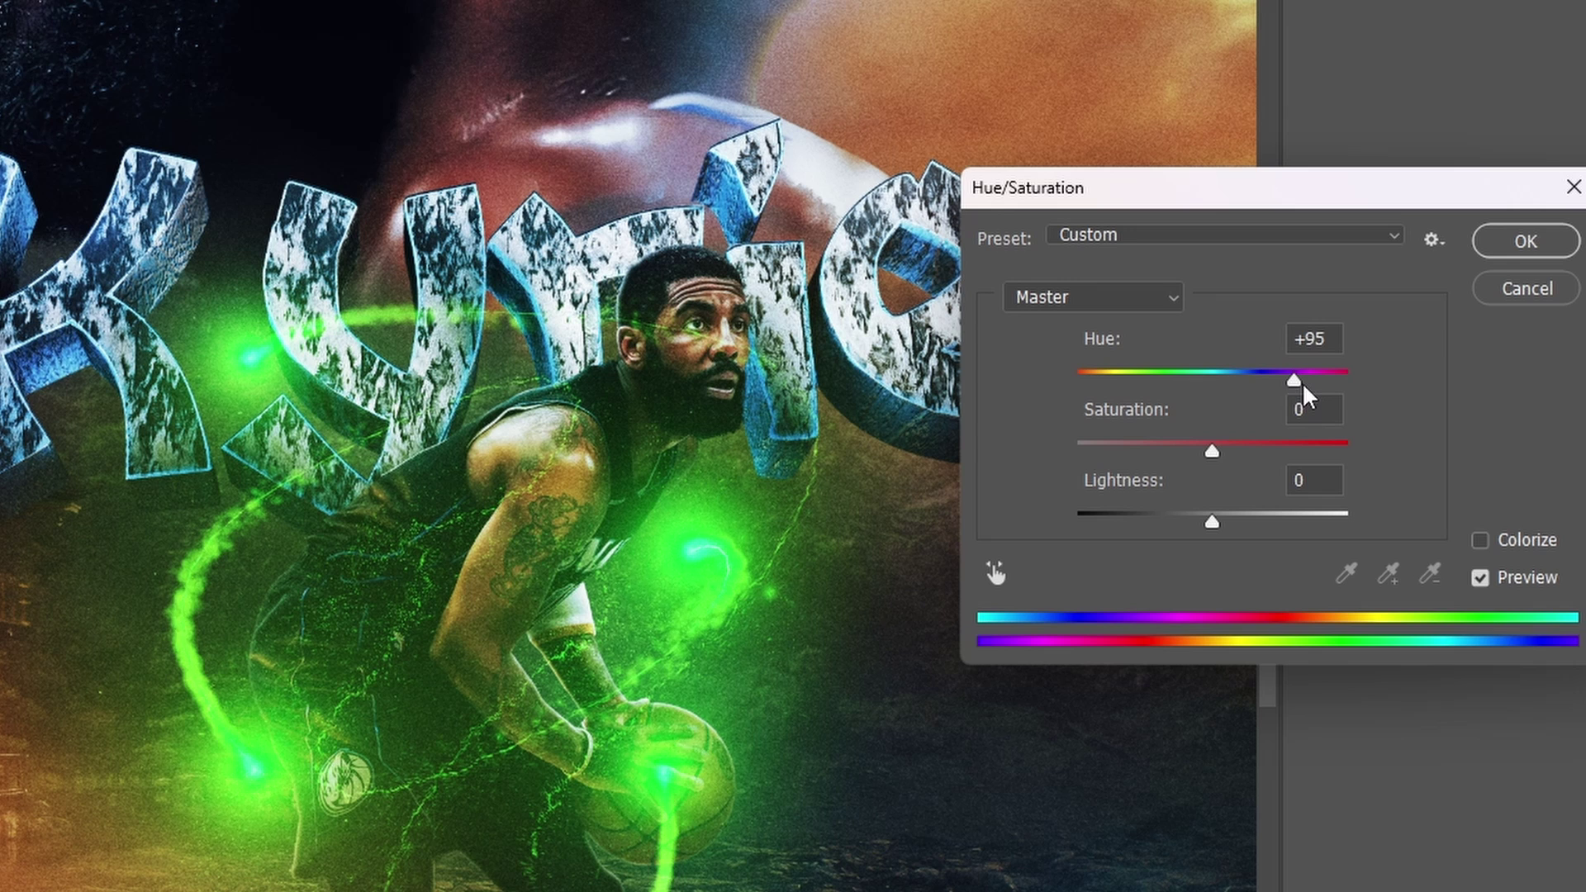
pyautogui.moveTo(1303, 382); pyautogui.dragTo(1302, 383)
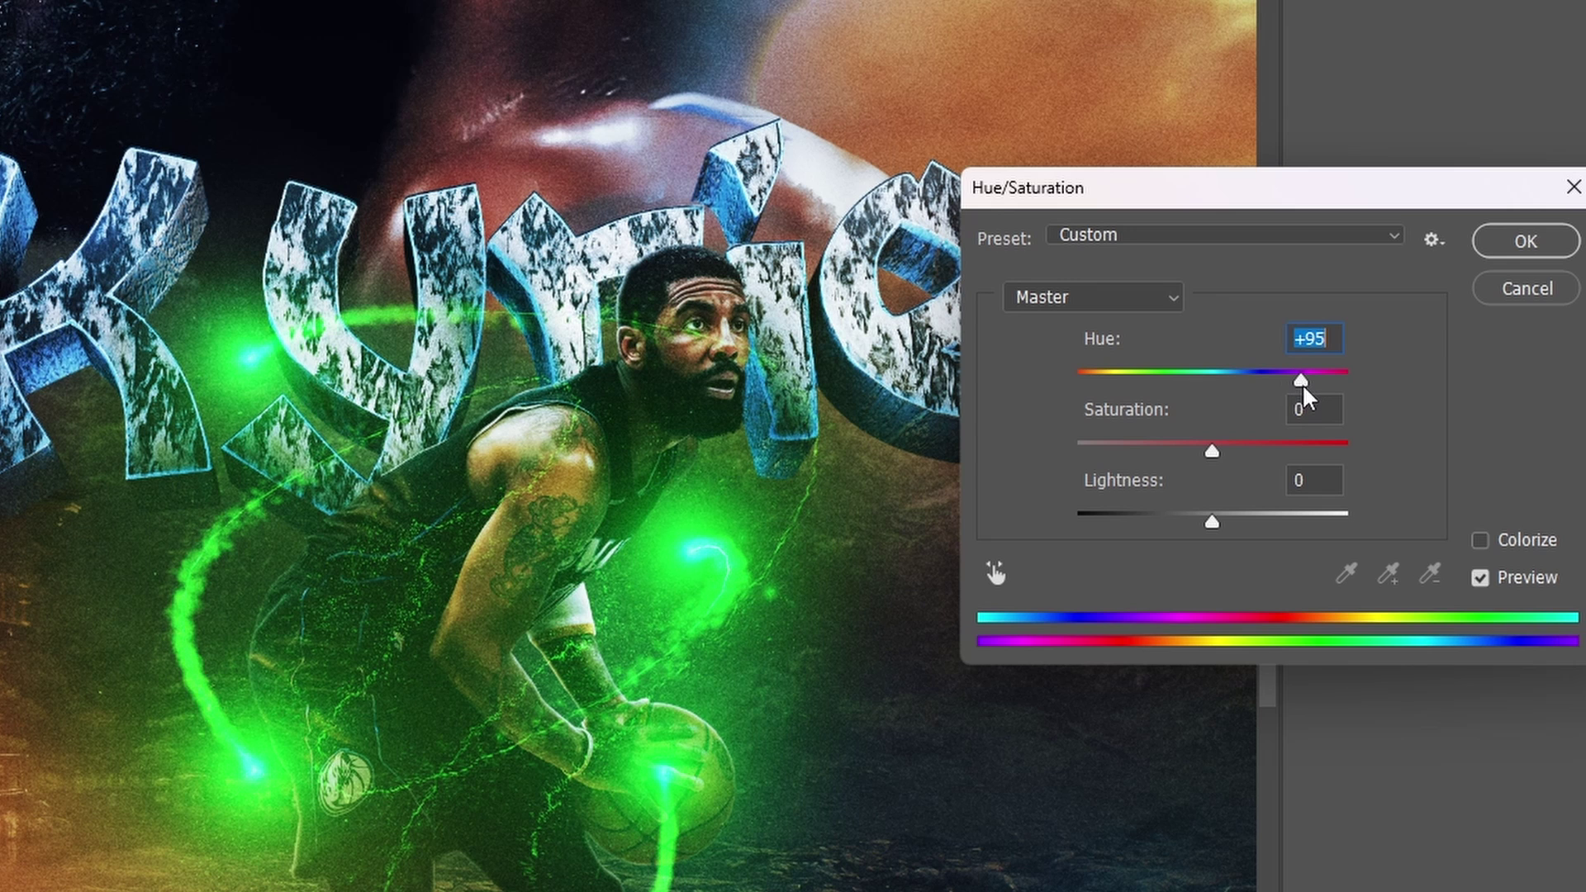
# Try colorizing the flares green with Hue 92 and Saturation 57, then turn Colorize off again.
pyautogui.click(1479, 541)
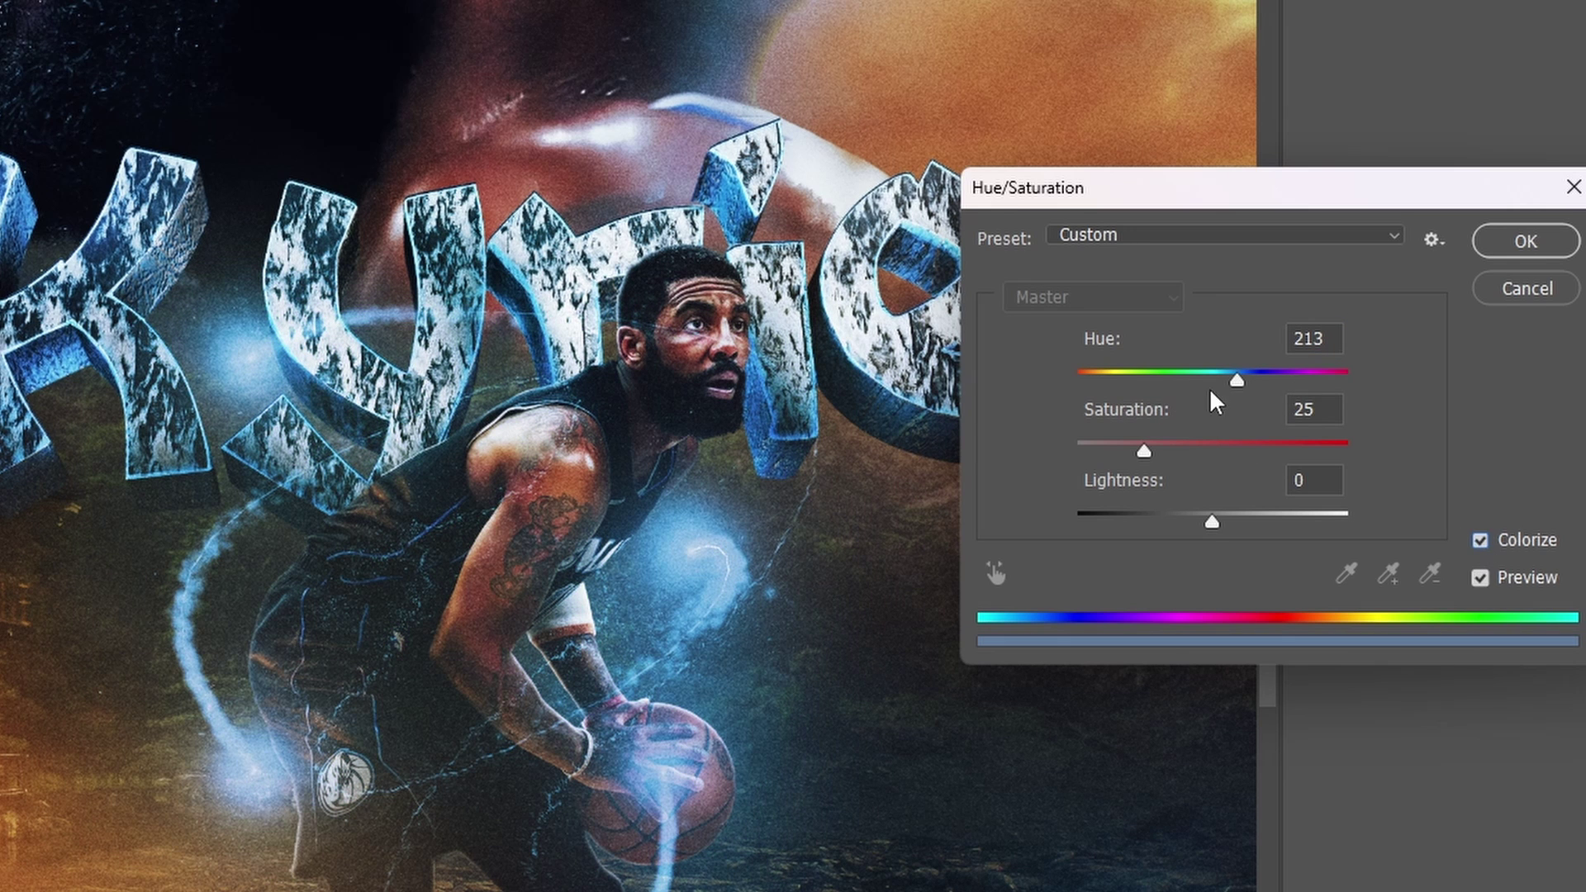
pyautogui.moveTo(1183, 379); pyautogui.dragTo(1151, 384)
pyautogui.moveTo(1144, 452); pyautogui.dragTo(1232, 454)
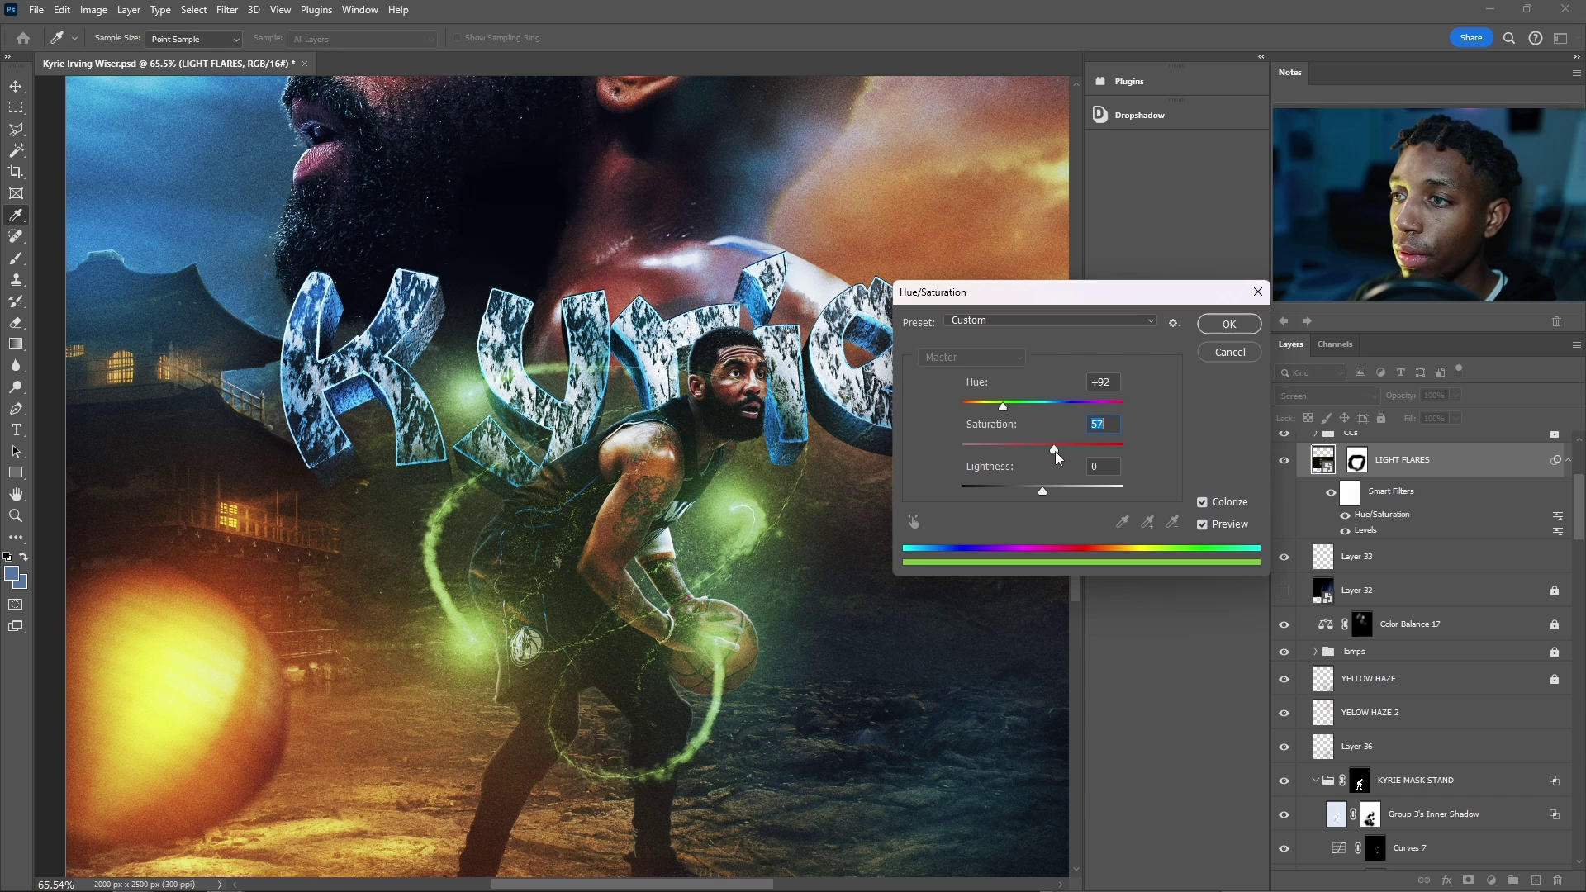
pyautogui.click(1202, 501)
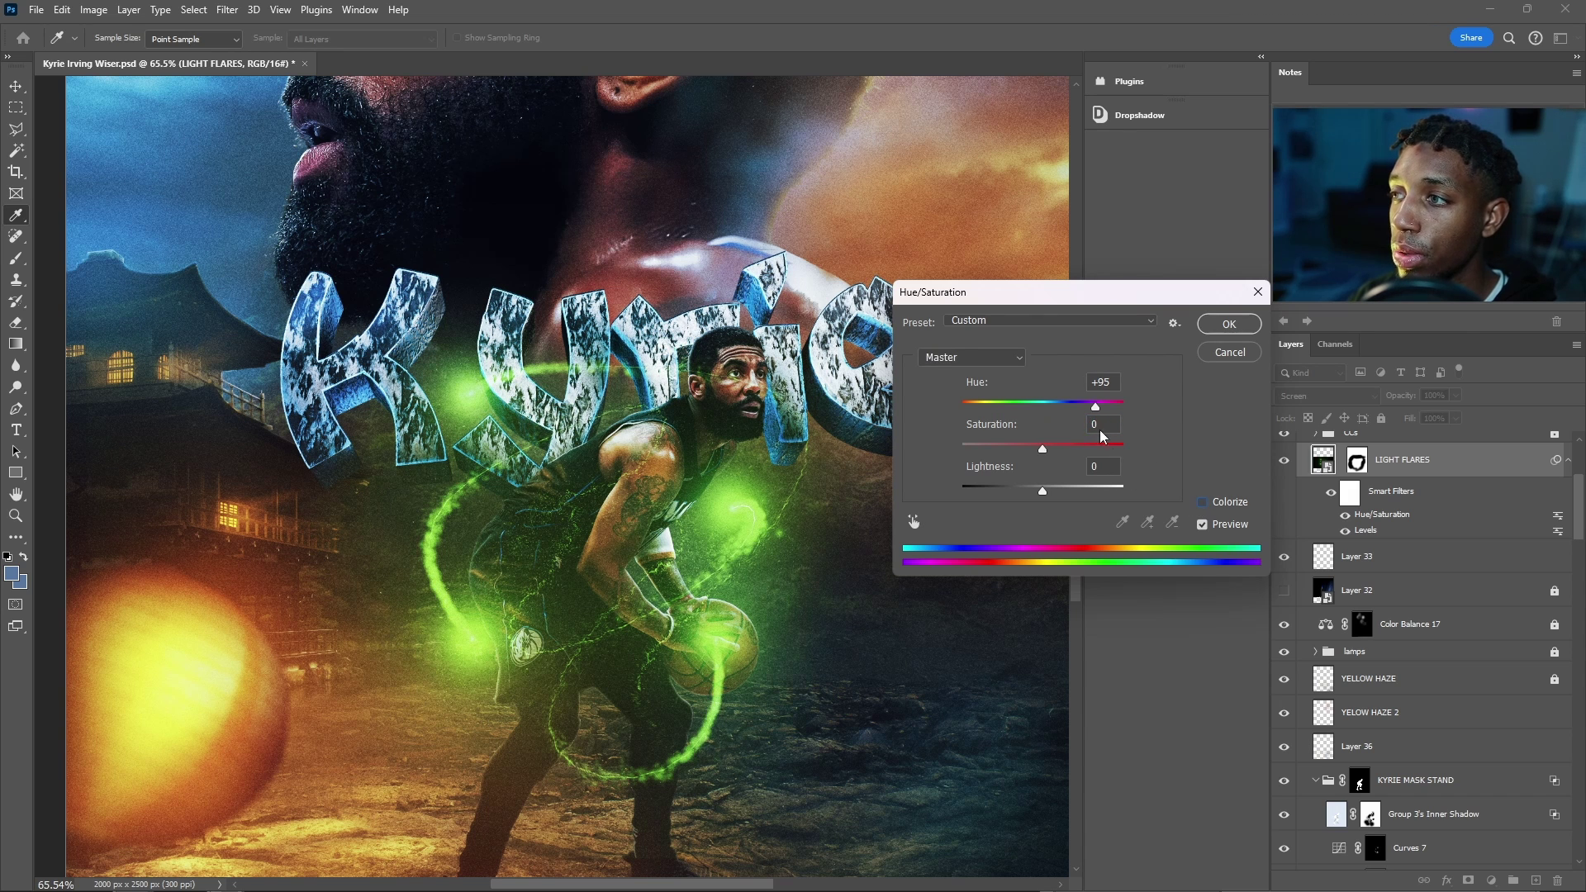
# Accept the hue change and paint the green glow off the player's head on the LIGHT FLARES mask with a small soft black brush.
pyautogui.click(1230, 324)
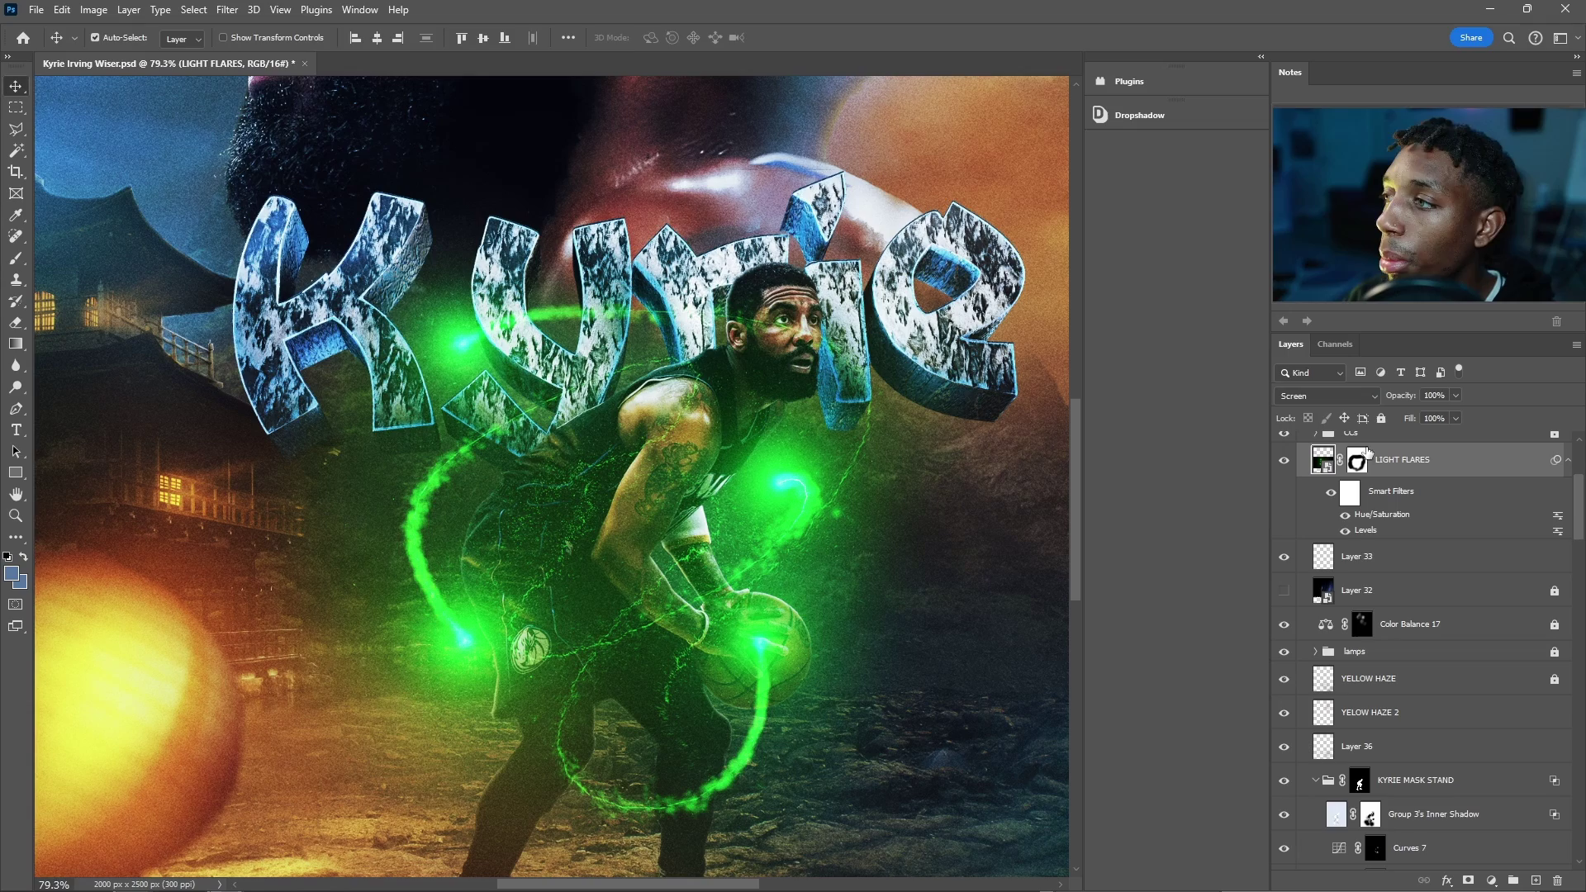
pyautogui.click(1358, 460)
pyautogui.press('b')
pyautogui.scroll(3, 757, 310)
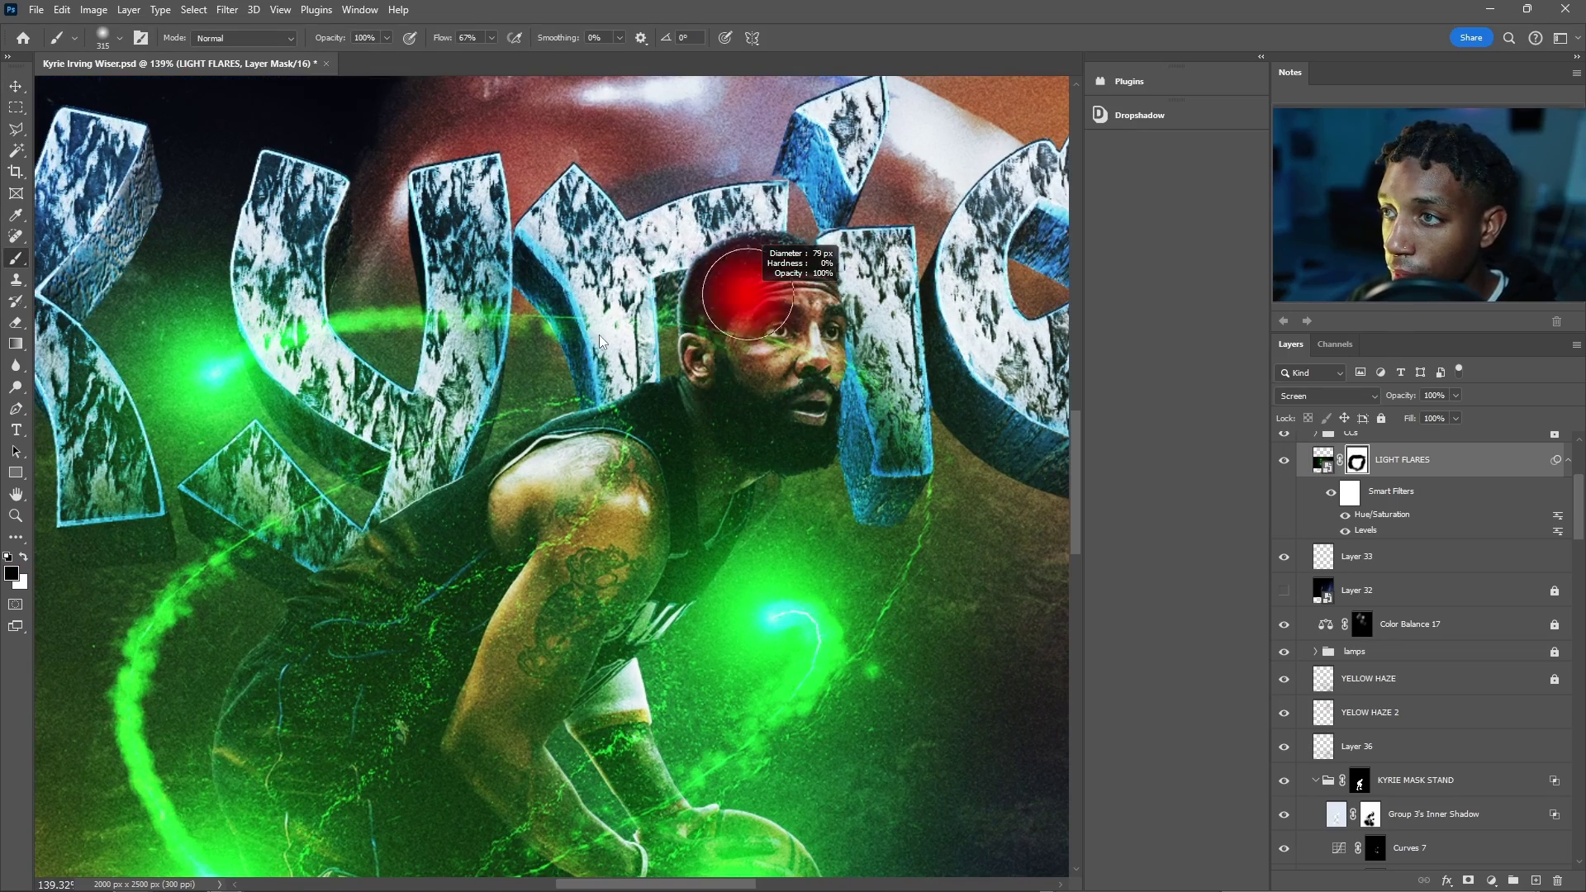
pyautogui.moveTo(600, 336); pyautogui.dragTo(627, 336)
pyautogui.moveTo(769, 310)
pyautogui.mouseDown()
pyautogui.moveTo(744, 347)
pyautogui.moveTo(718, 310)
pyautogui.moveTo(702, 381)
pyautogui.mouseUp()
pyautogui.scroll(-4, 702, 380)
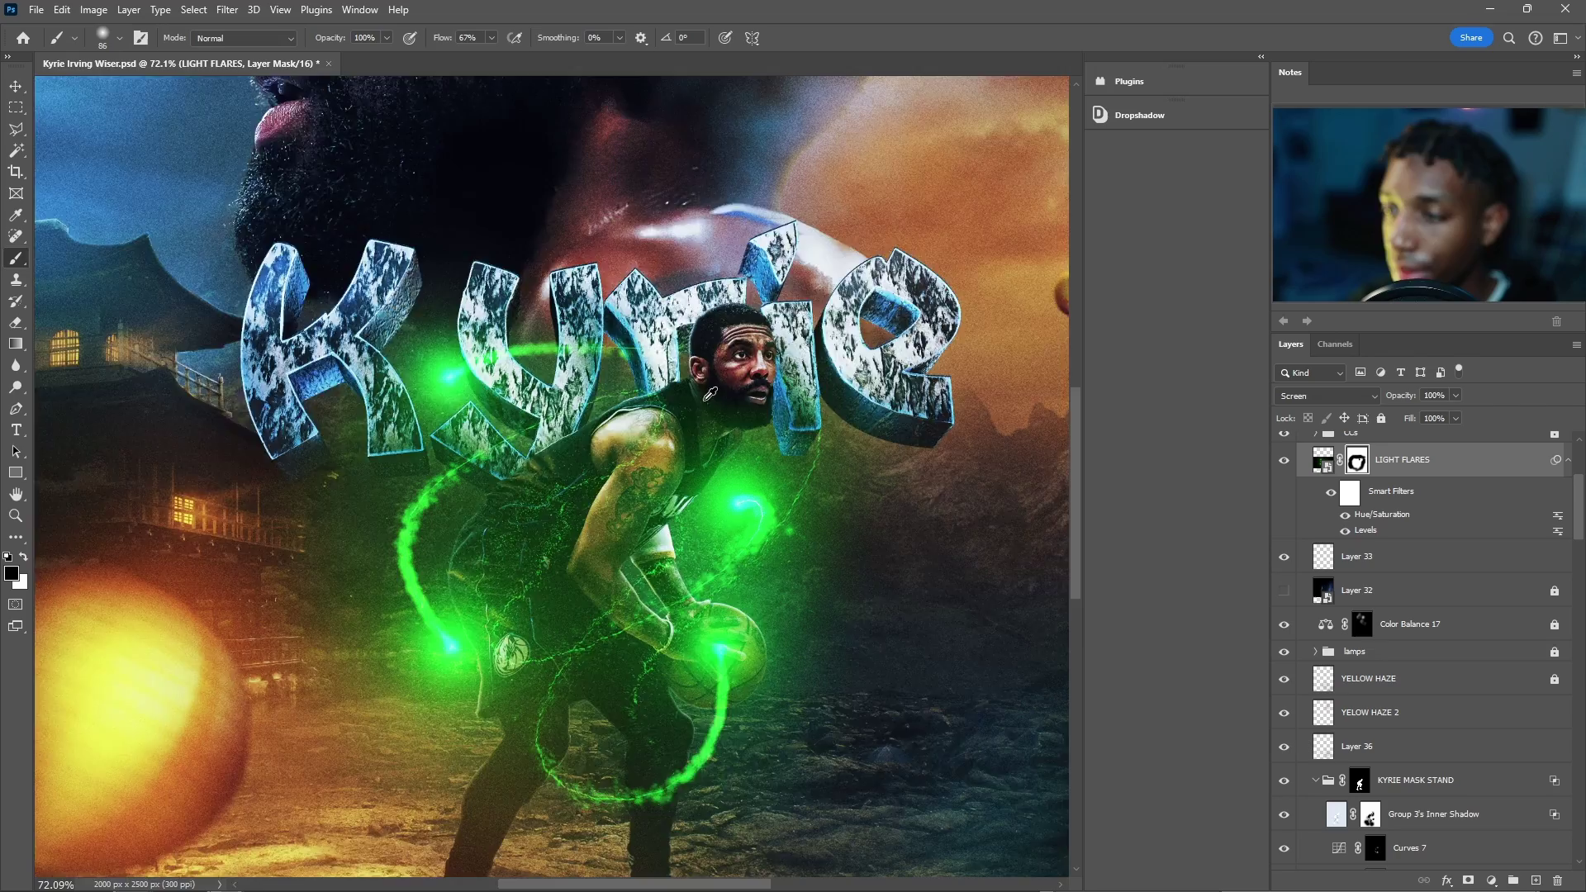
# Refine the LIGHT FLARES mask over the player's body and adjust the saturation in the flares' Hue/Saturation filter.
pyautogui.scroll(3, 579, 570)
pyautogui.keyDown('alt'); pyautogui.rightClick(531, 575); pyautogui.keyUp('alt')
pyautogui.scroll(2, 532, 611)
pyautogui.keyDown('alt'); pyautogui.rightClick(533, 612); pyautogui.keyUp('alt')
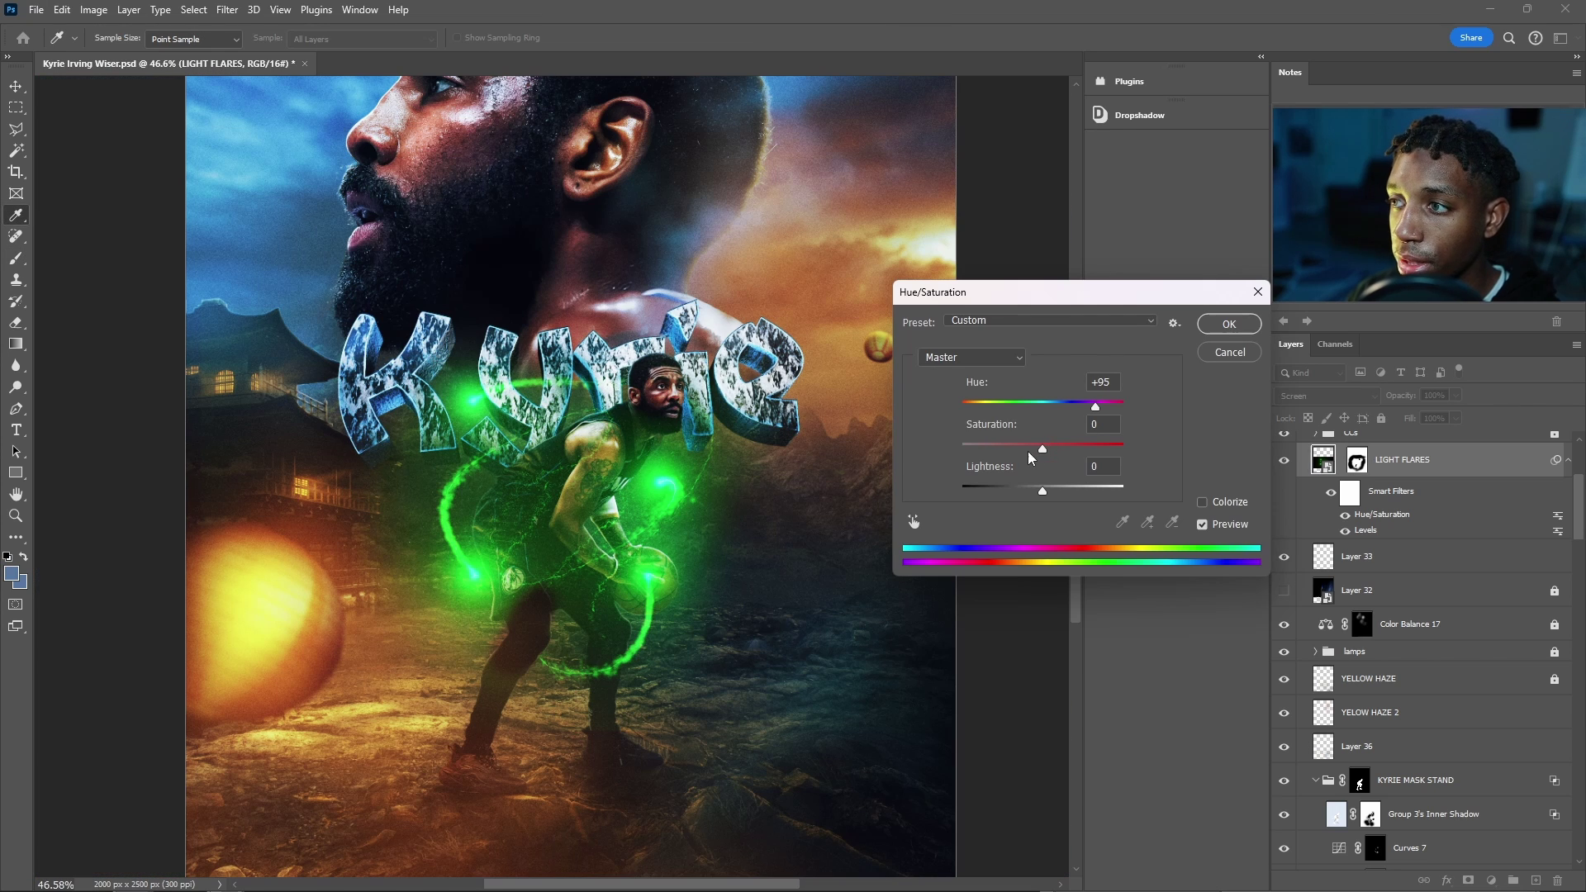
pyautogui.moveTo(1028, 451); pyautogui.dragTo(1014, 442)
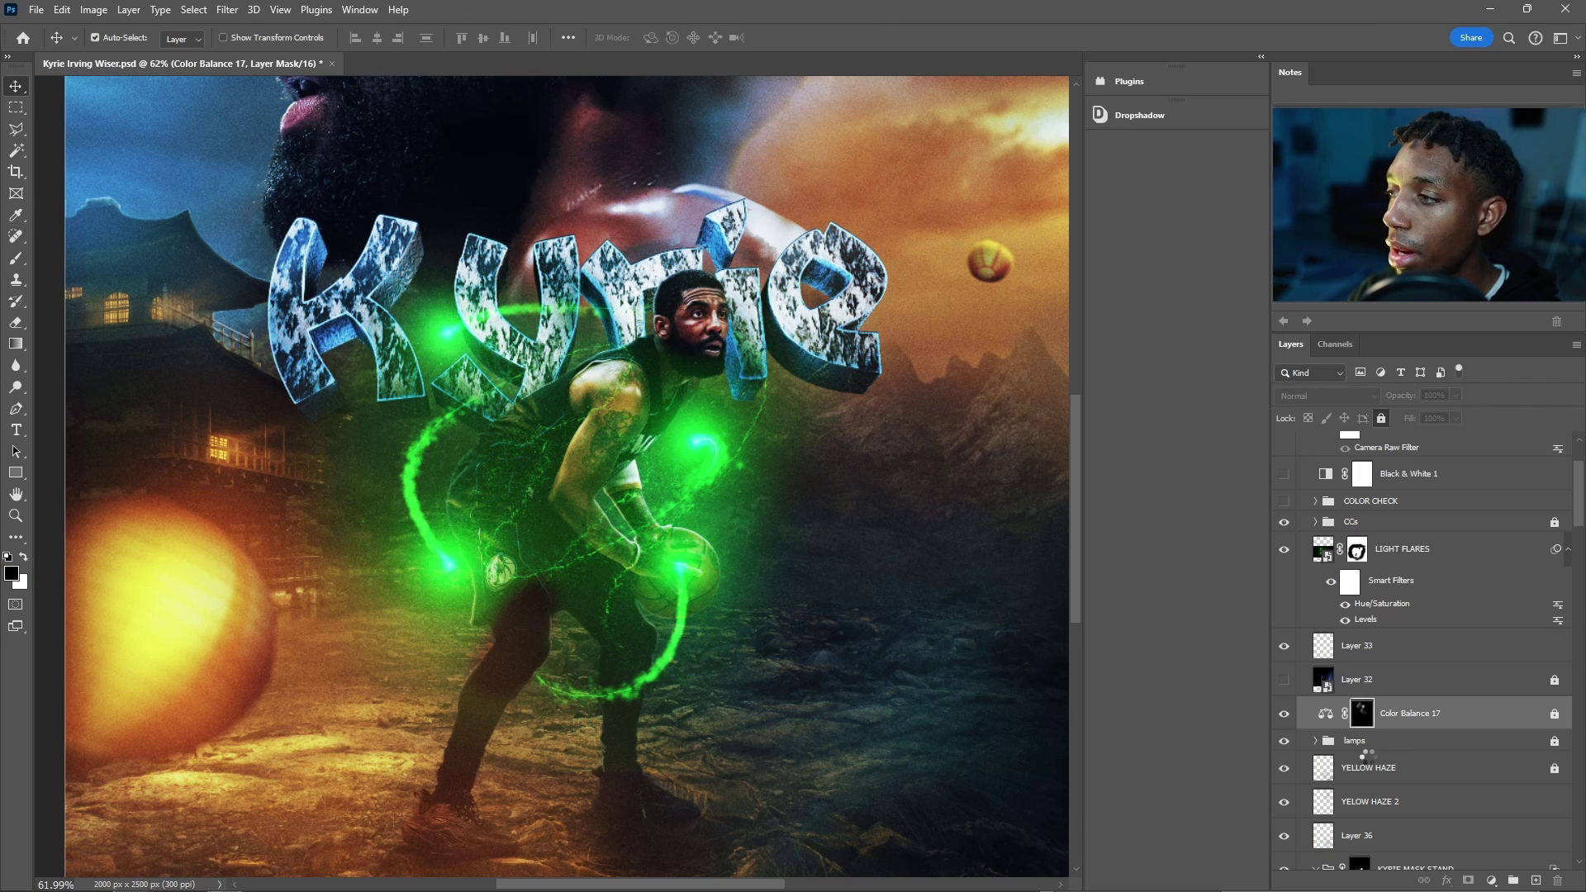
# Add a Hue/Saturation adjustment layer above Group 3's Inner Shadow in the KYRIE MASK STAND group.
pyautogui.click(1385, 645)
pyautogui.scroll(-3, 1404, 744)
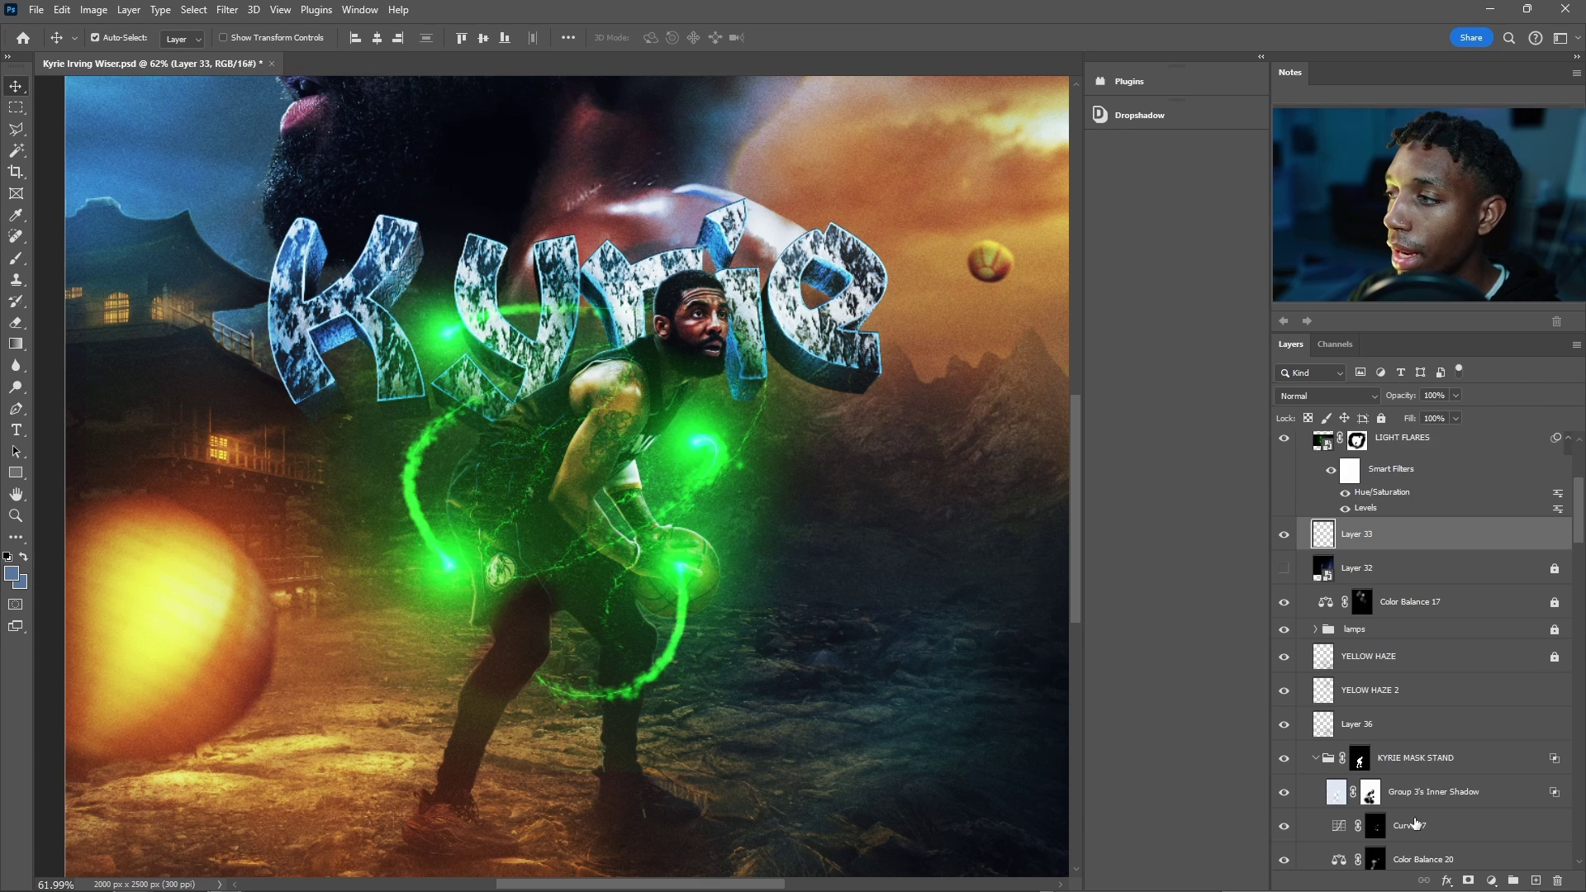
pyautogui.click(1413, 699)
pyautogui.click(1440, 733)
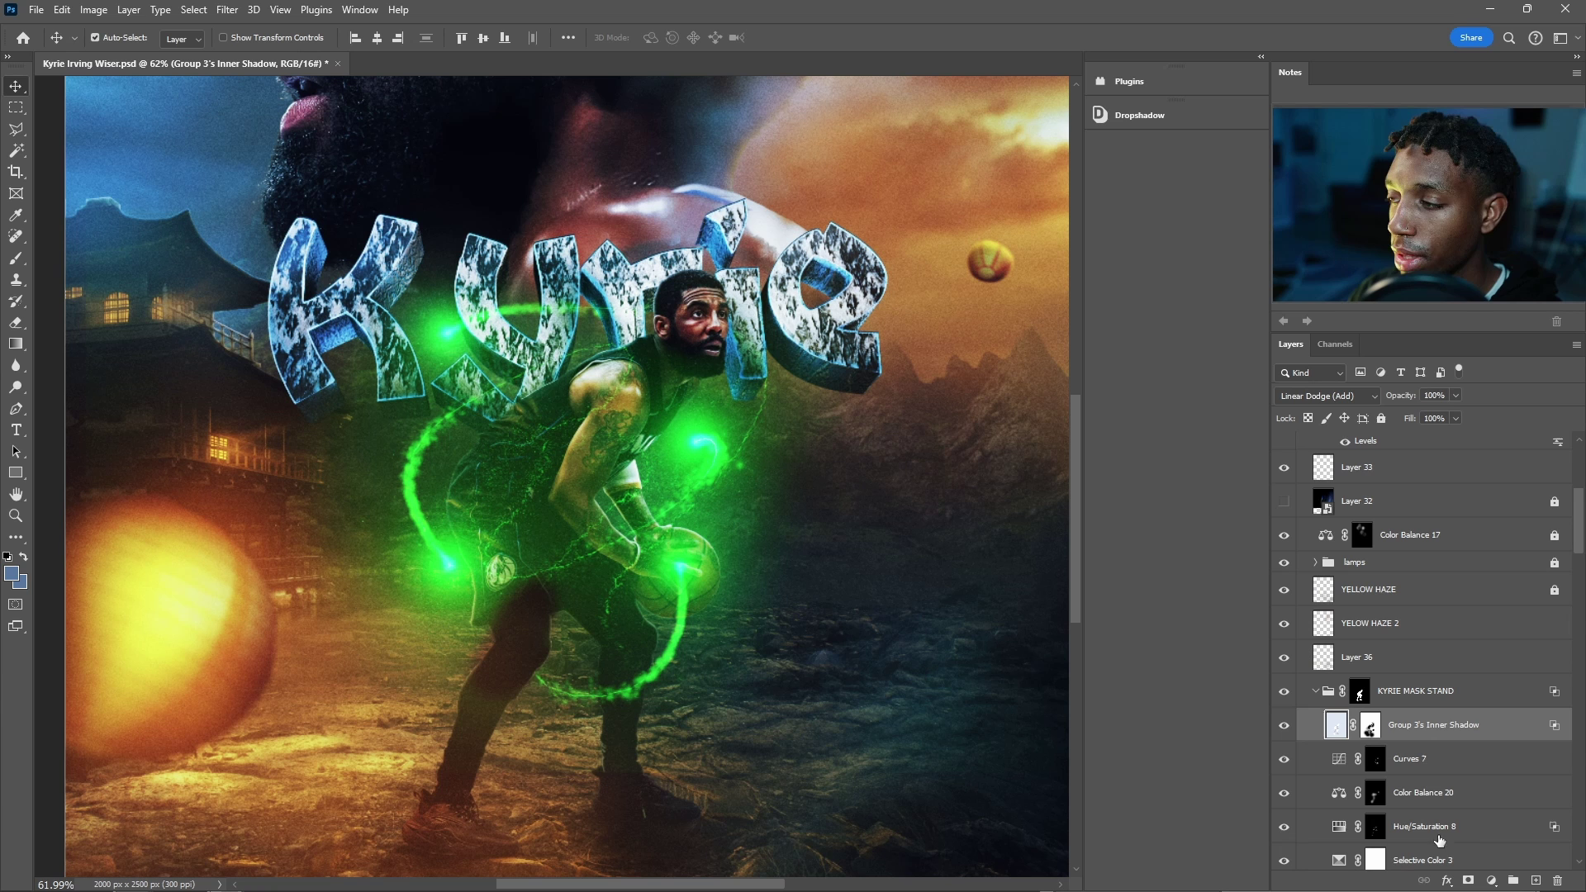
pyautogui.click(1491, 881)
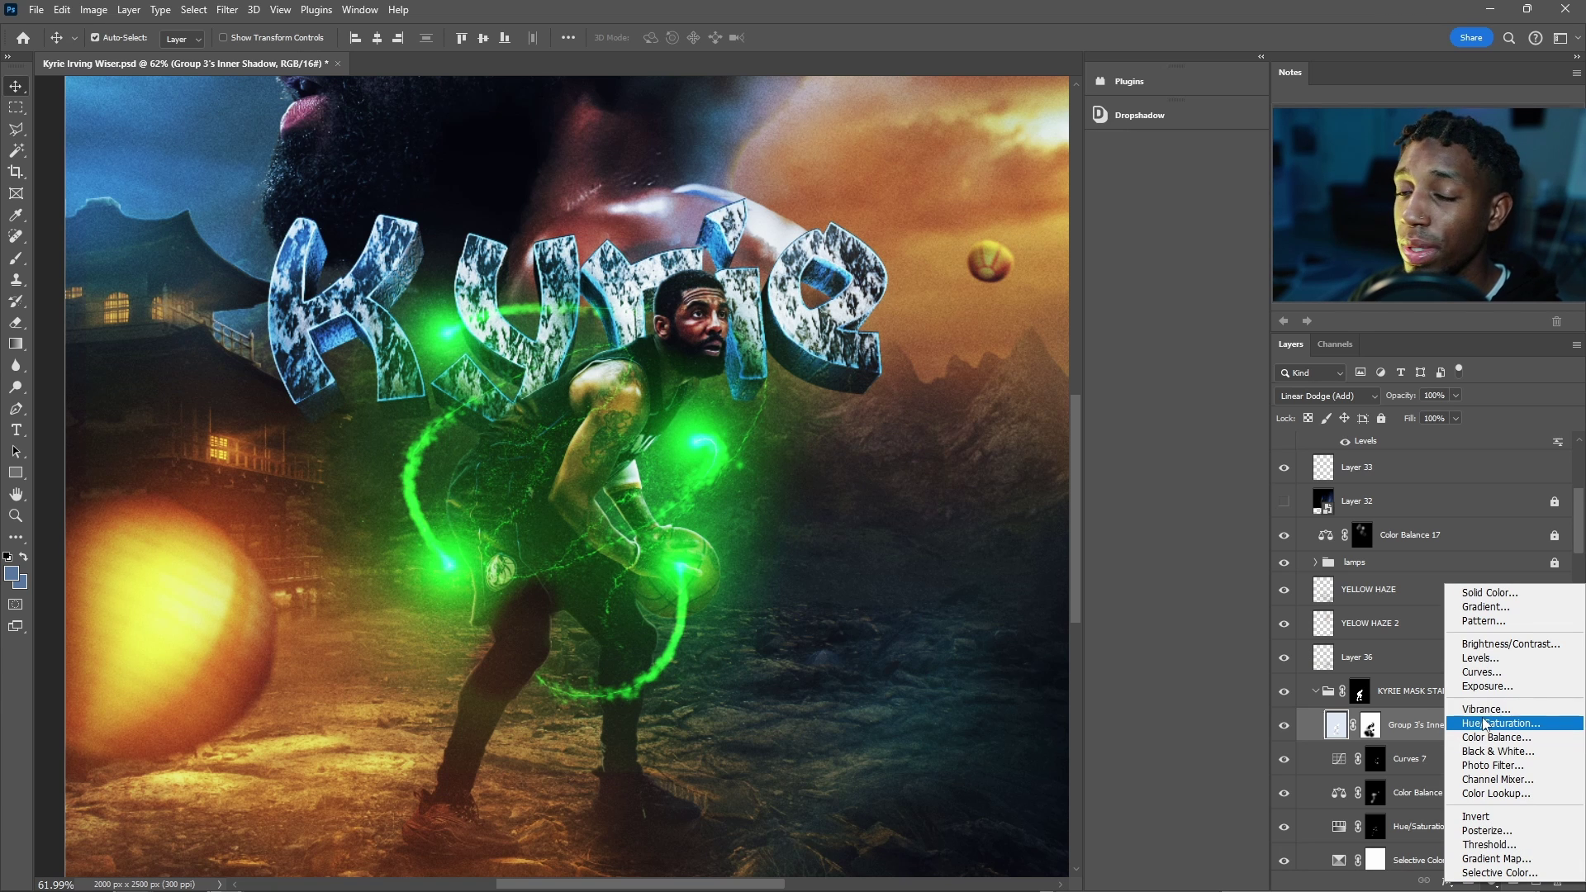
pyautogui.click(1488, 724)
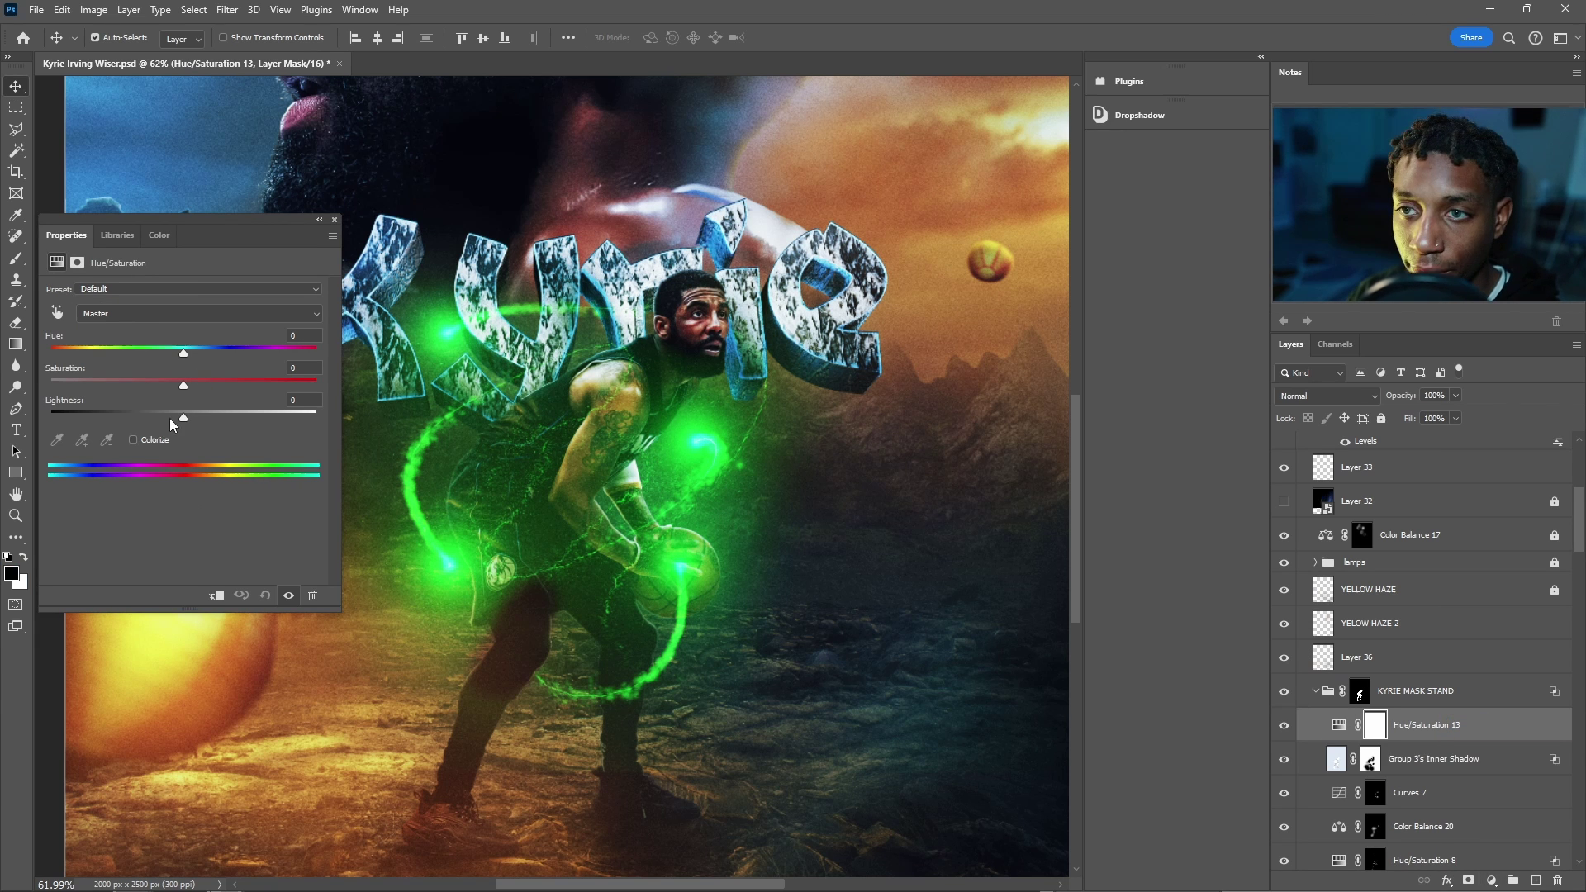
# Colorize the player green on the new adjustment layer with Hue 121 and Saturation 75, and raise the Lightness.
pyautogui.click(162, 444)
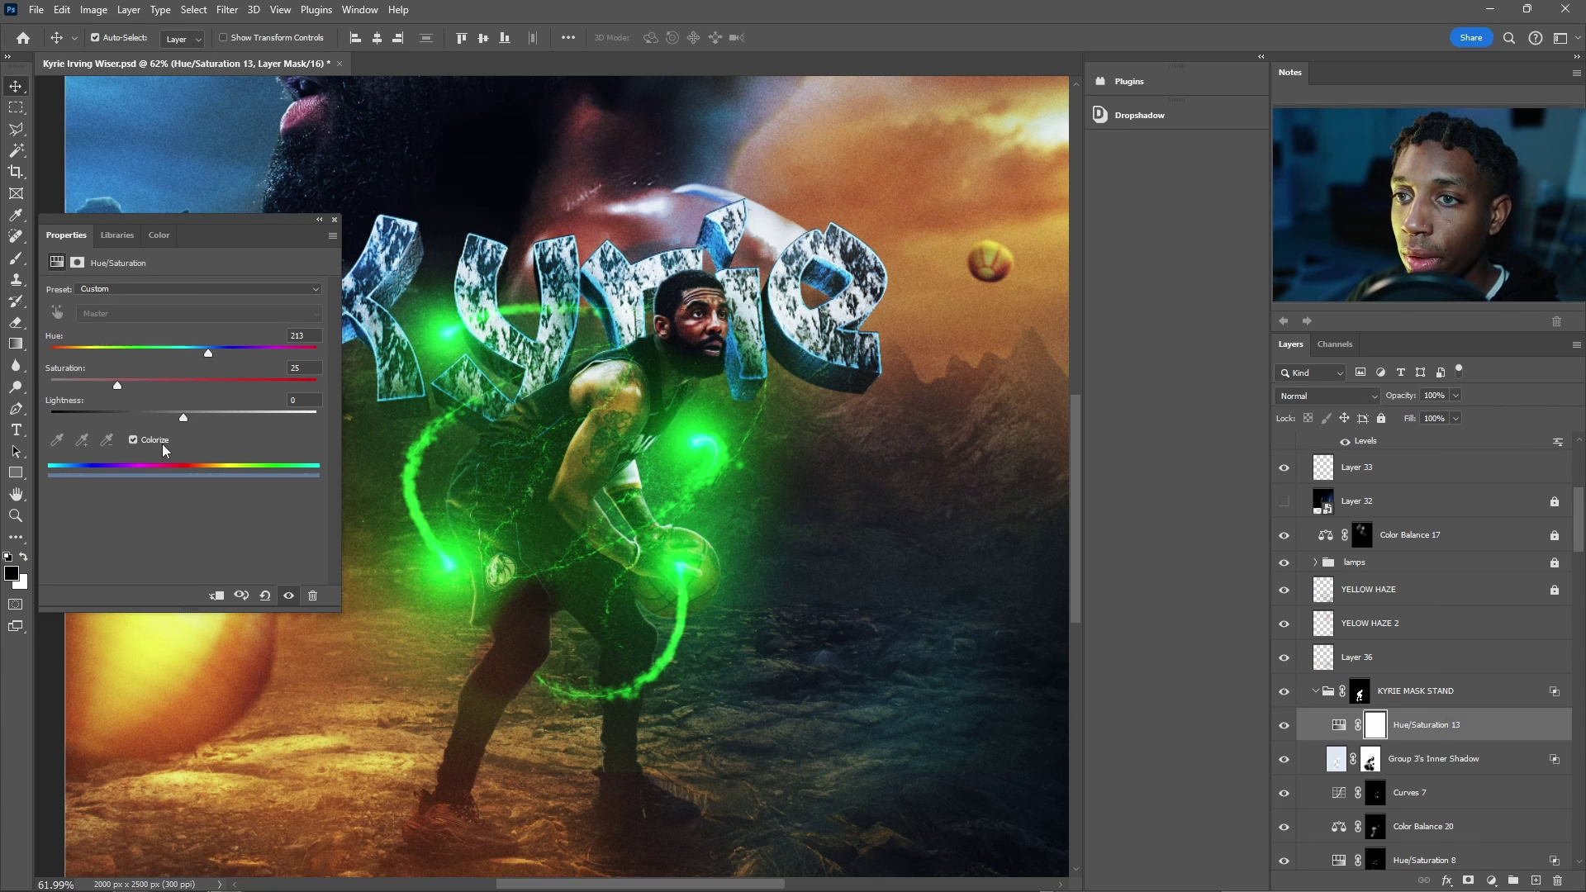
pyautogui.click(250, 380)
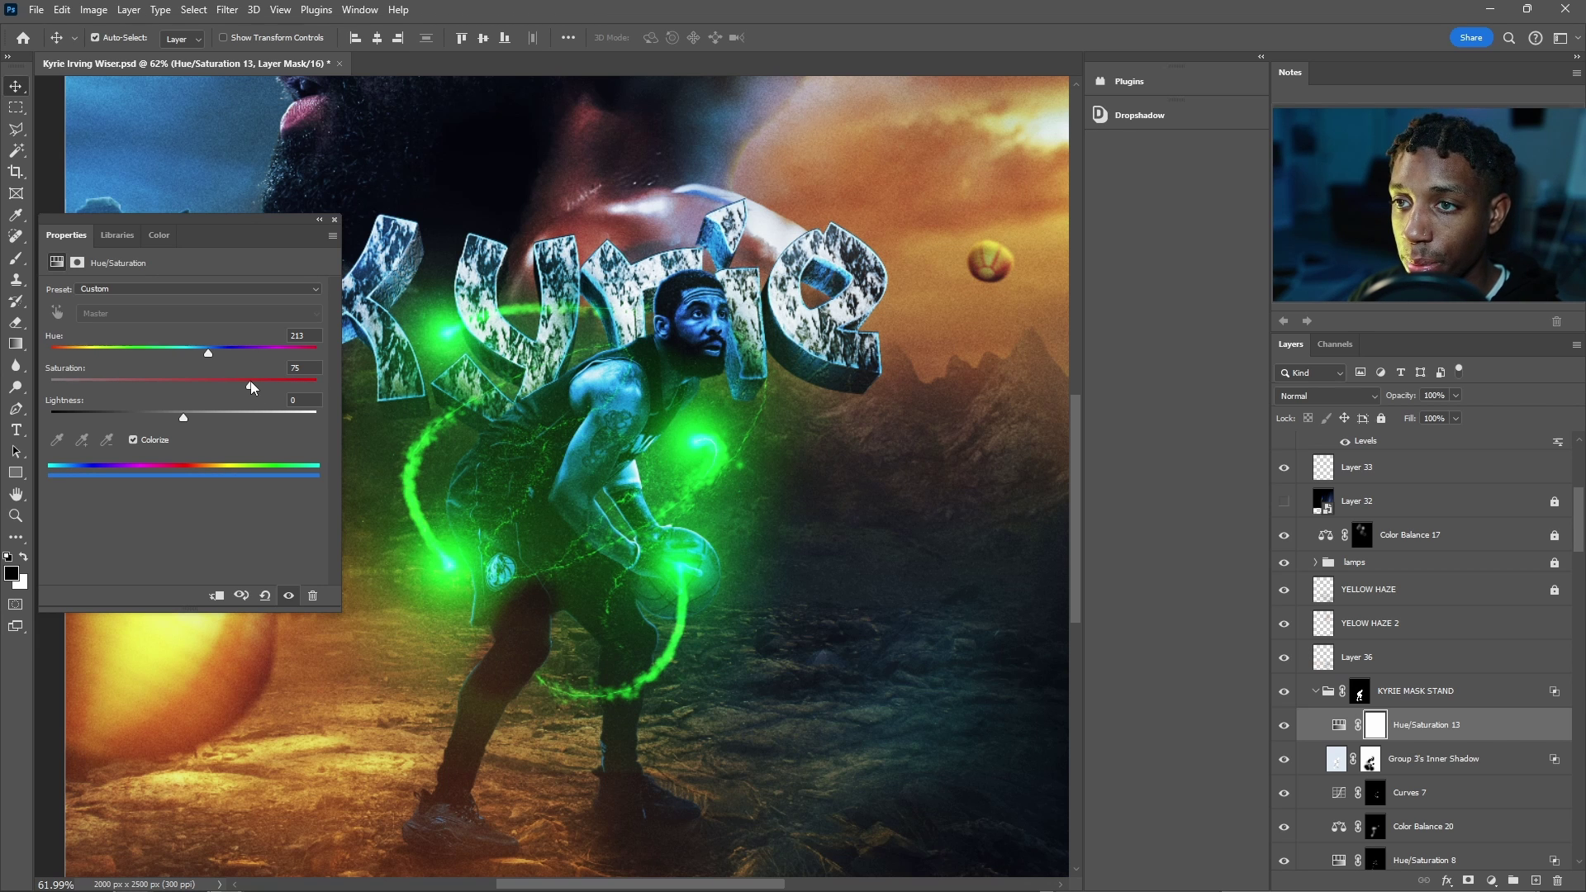
pyautogui.click(140, 353)
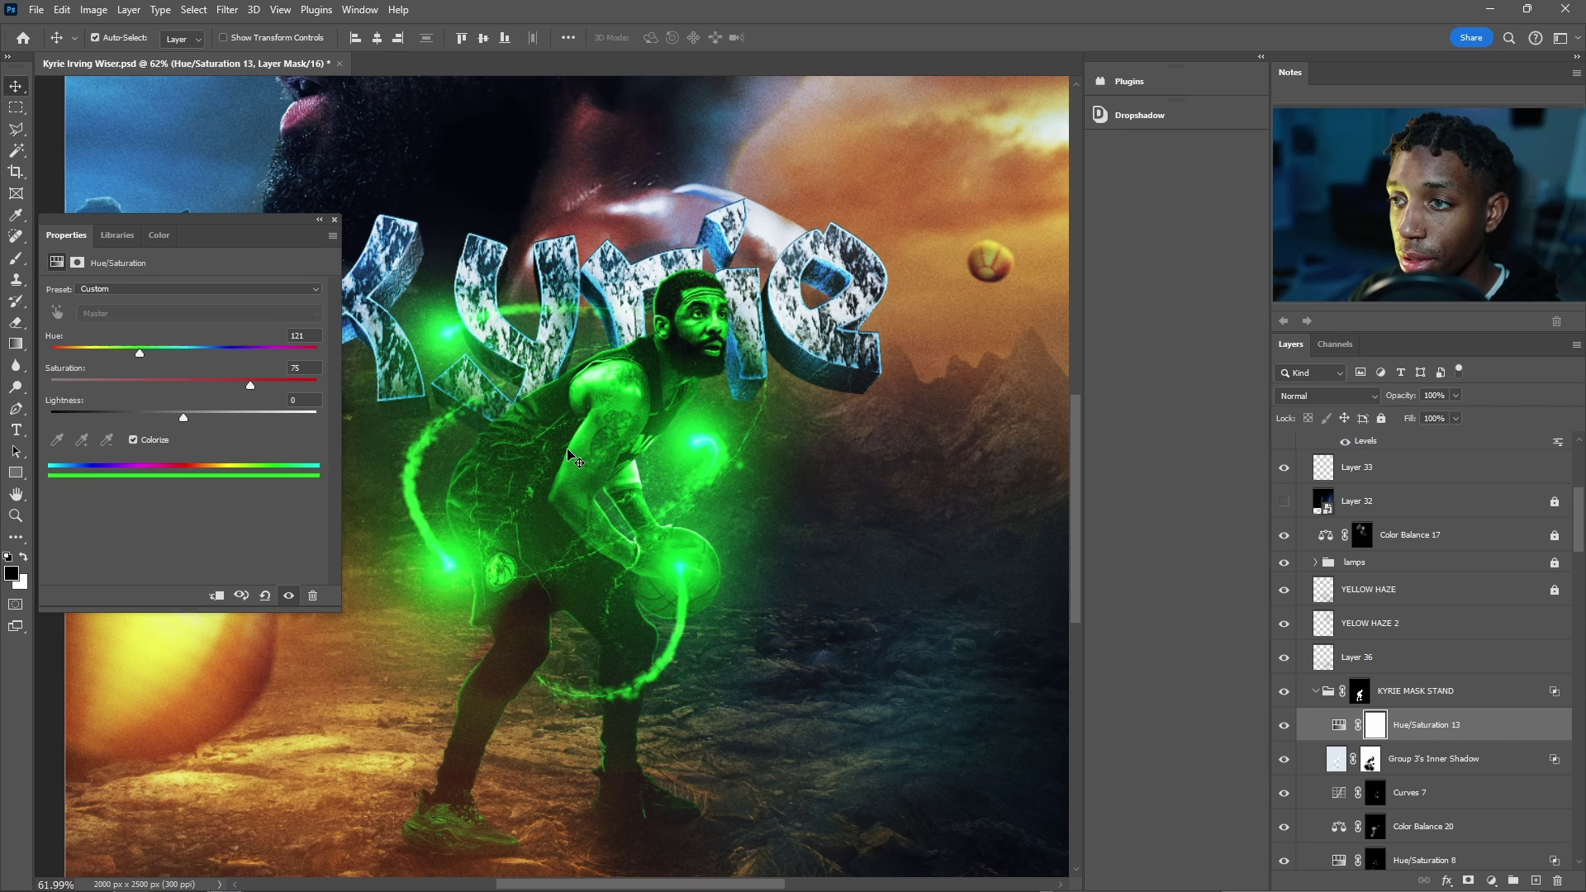
pyautogui.moveTo(217, 416); pyautogui.dragTo(203, 416)
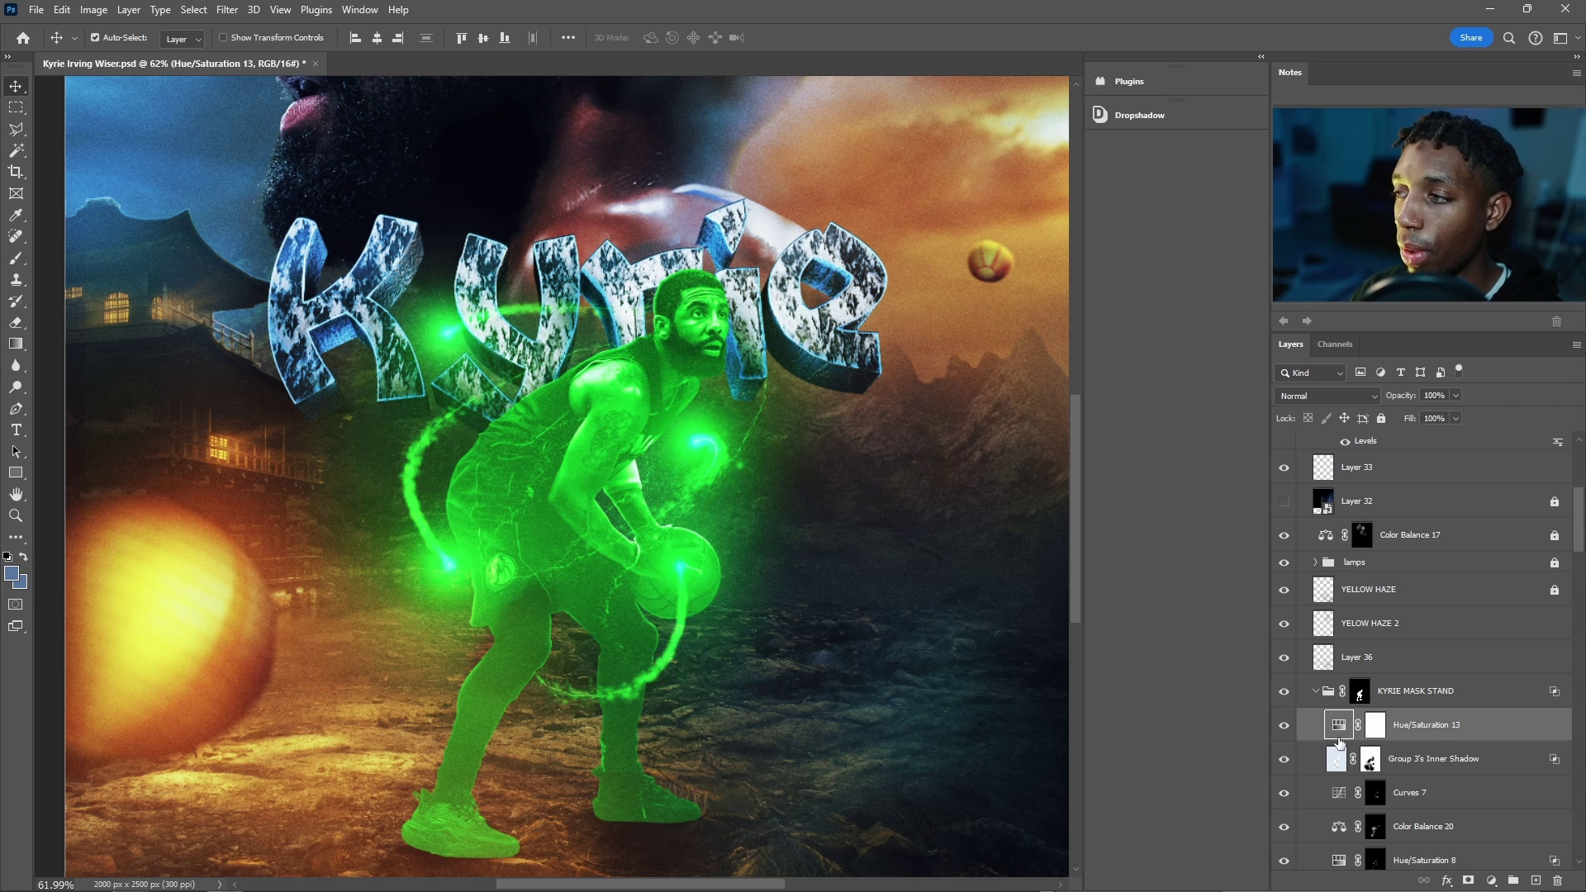
# In Hue/Saturation 13's blending options, split and adjust the Underlying Layer black slider under Blend If to clear green from the dark areas.
pyautogui.rightClick(1339, 741)
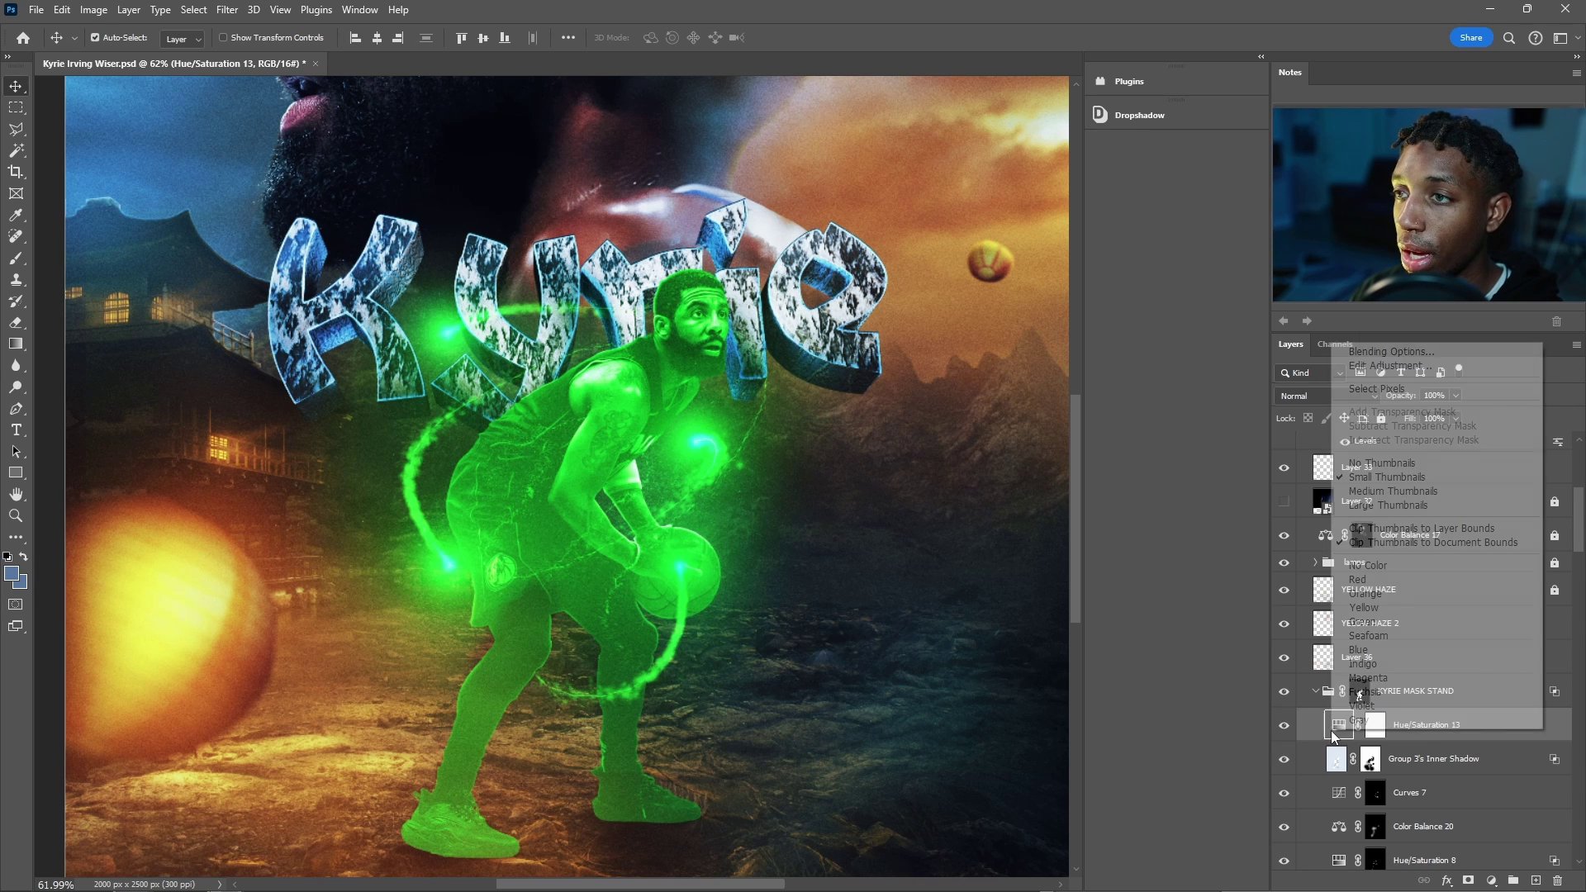
pyautogui.click(1388, 351)
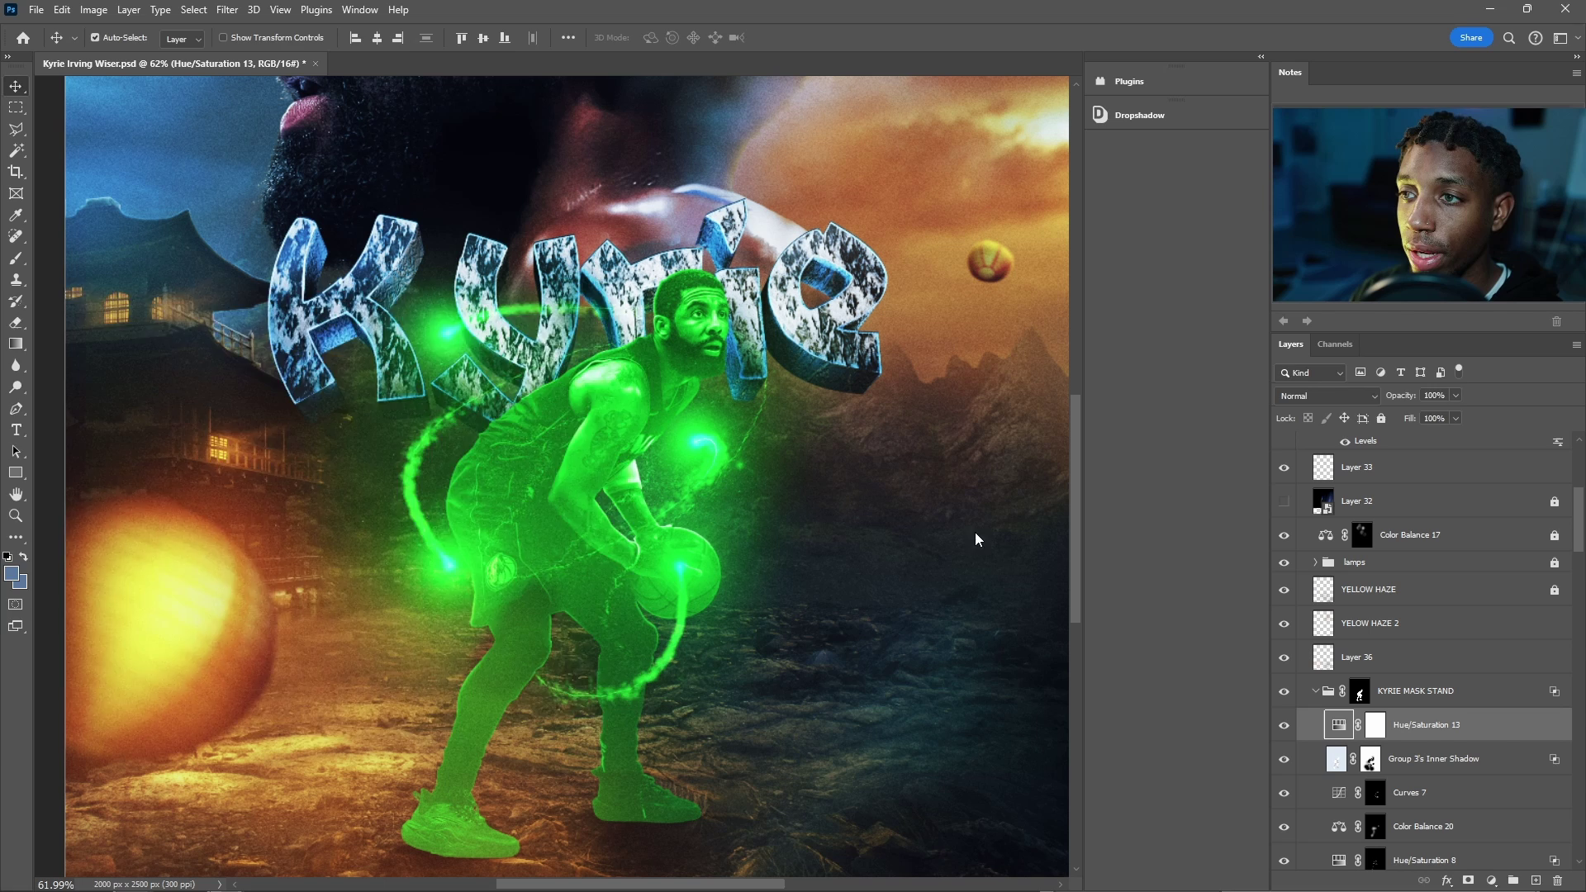
pyautogui.moveTo(437, 316); pyautogui.dragTo(1202, 335)
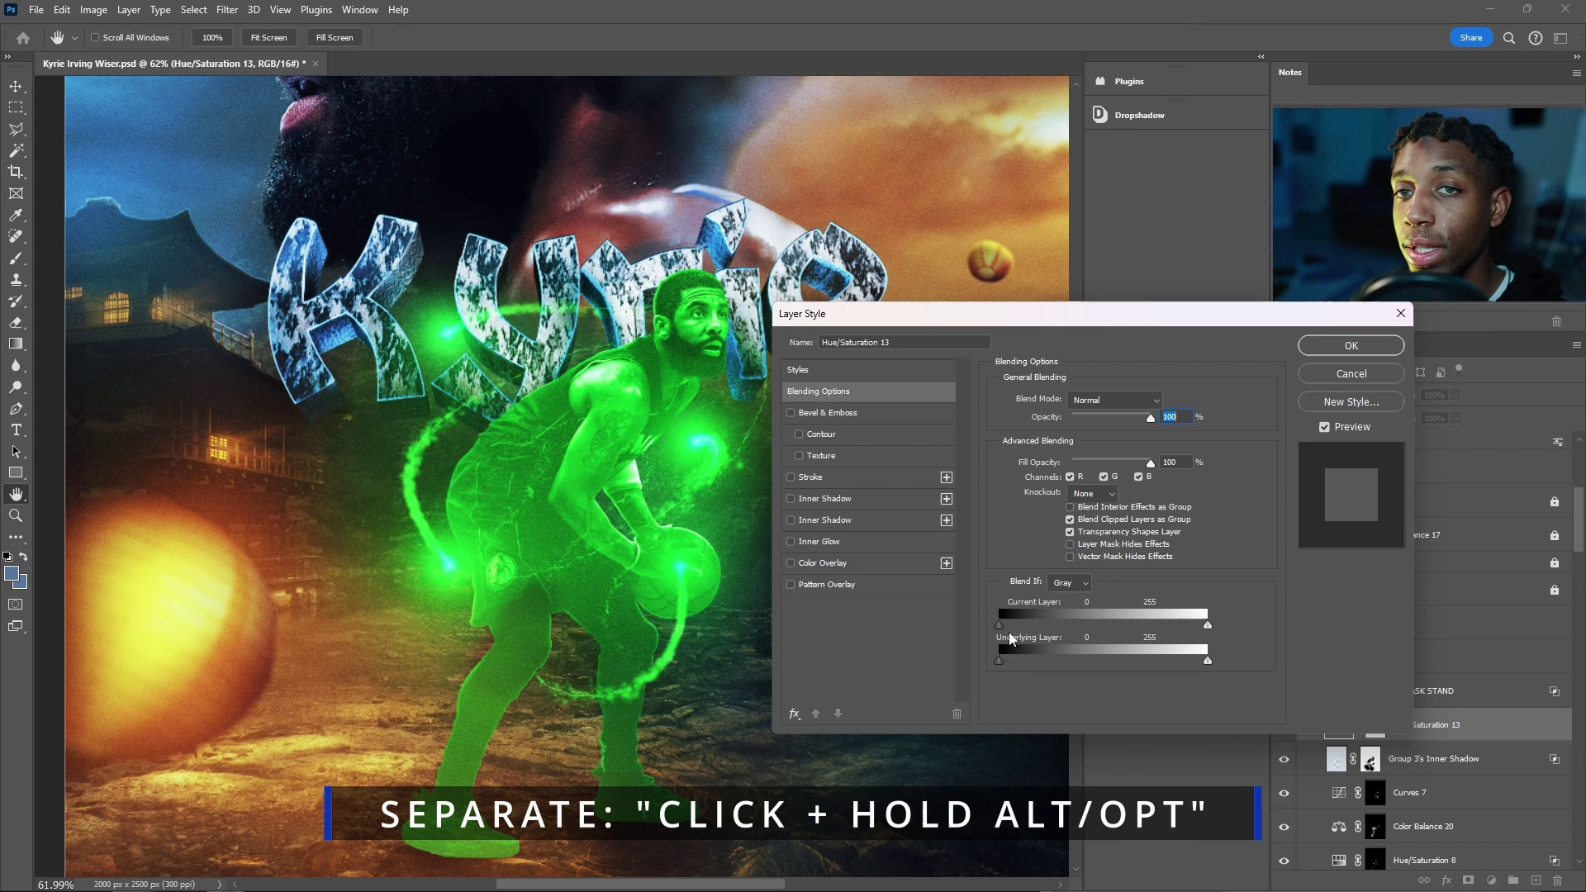
pyautogui.press('alt')
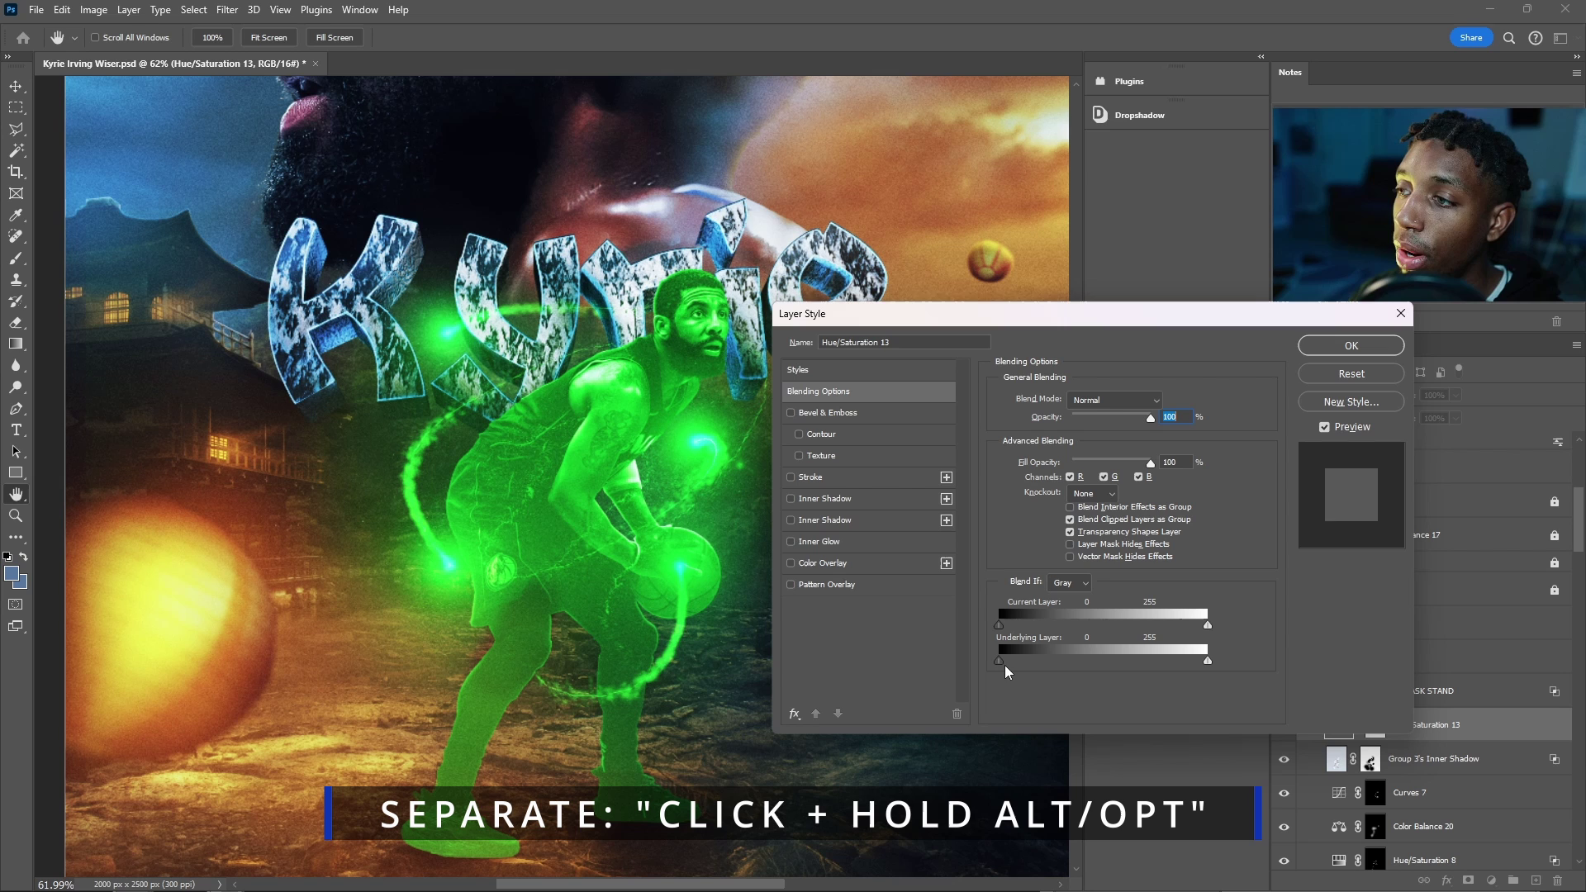
pyautogui.moveTo(1001, 661); pyautogui.dragTo(1047, 662)
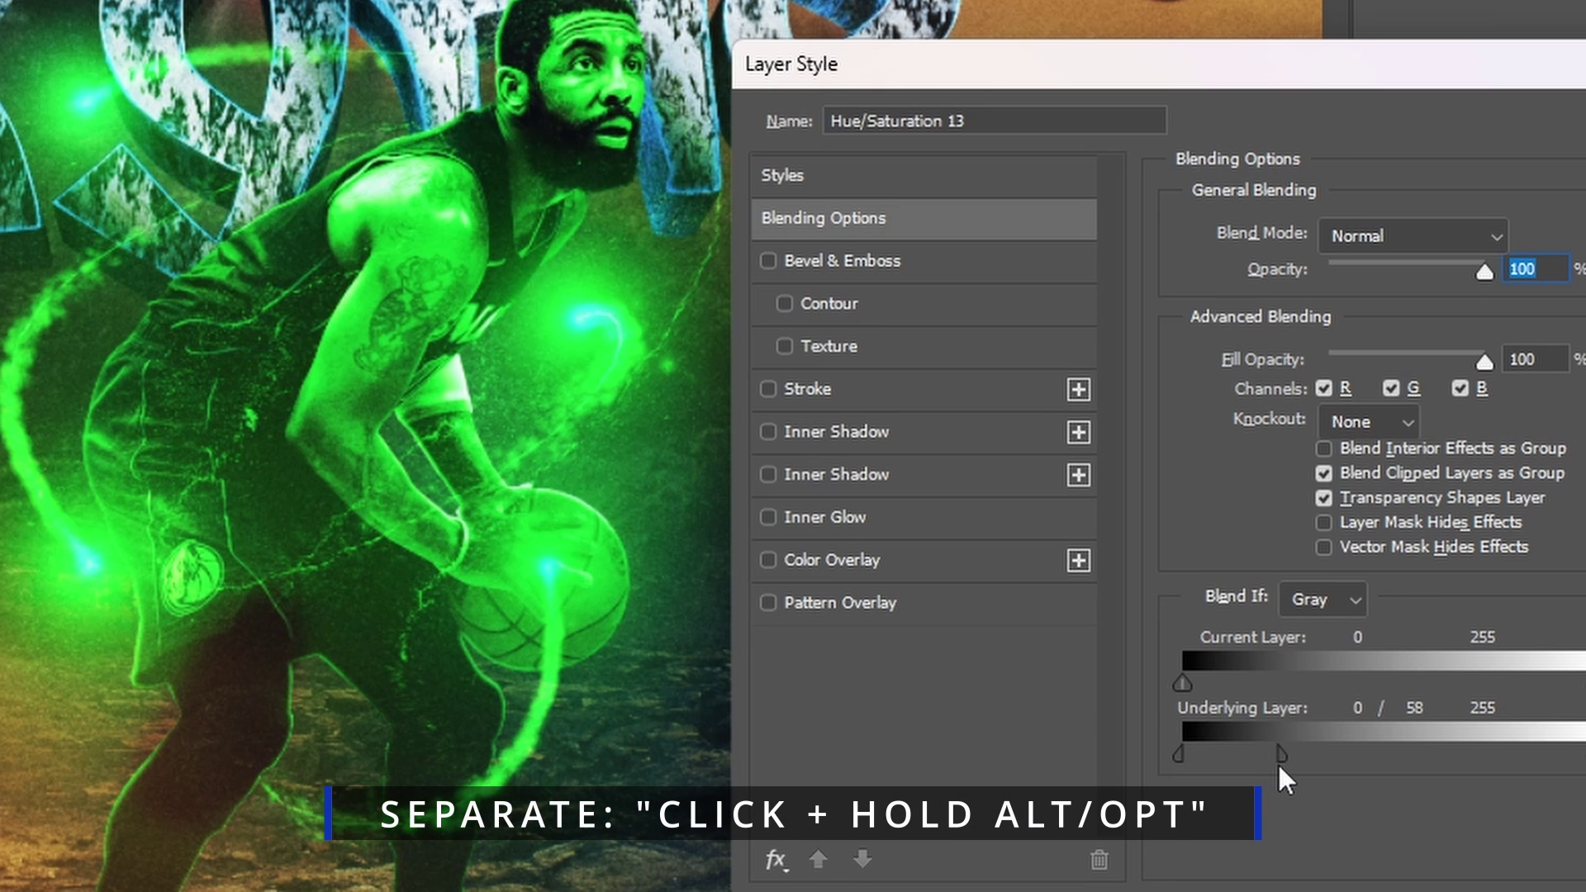
pyautogui.moveTo(1278, 765); pyautogui.dragTo(1194, 764)
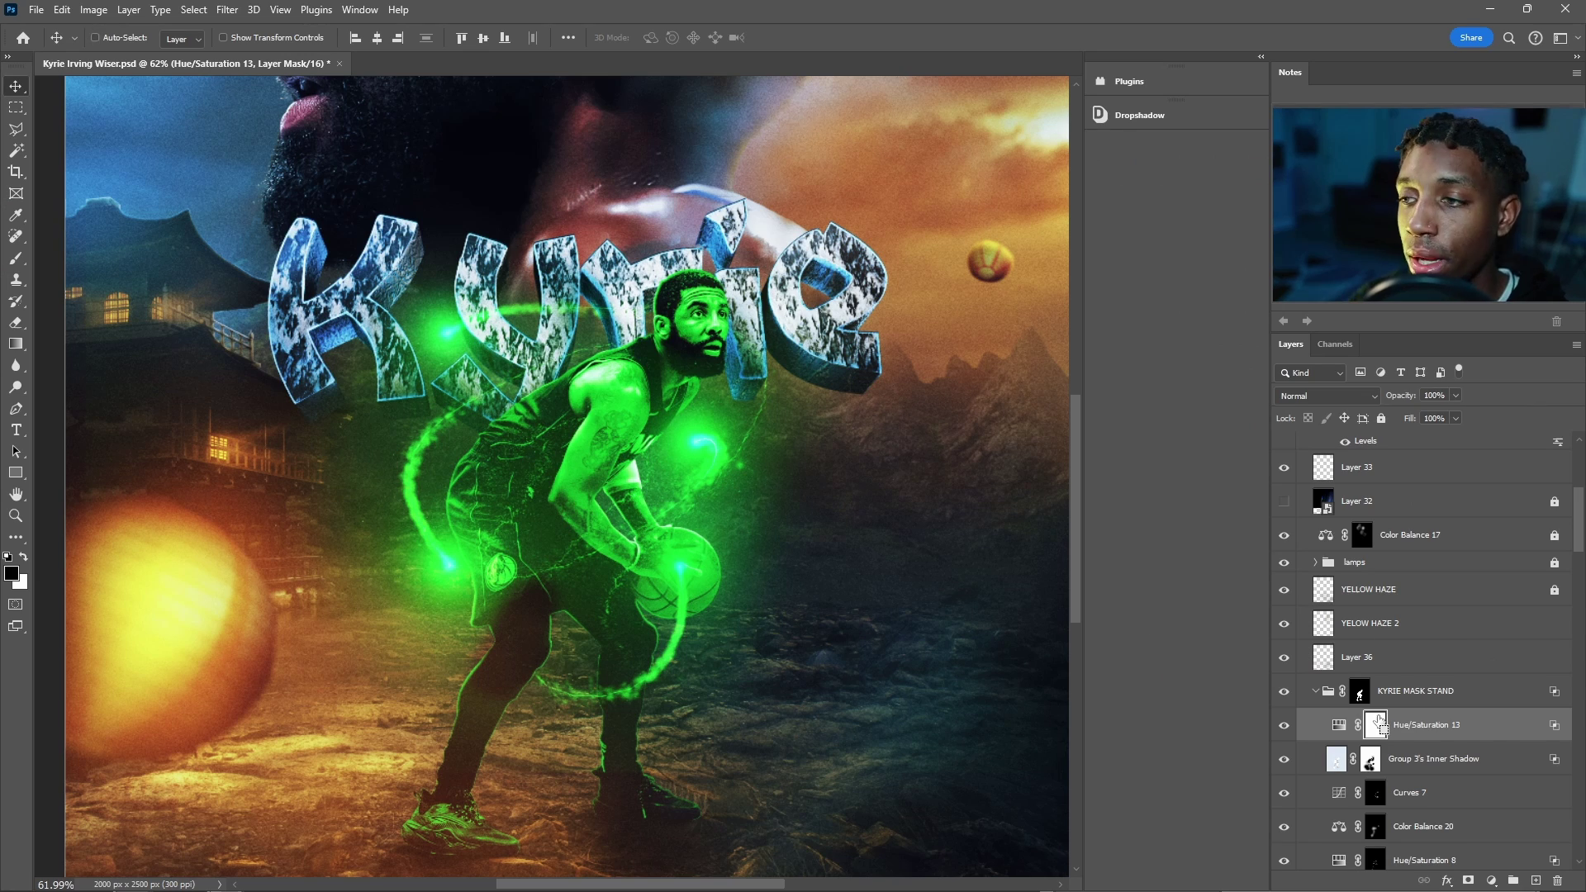
# Invert the Hue/Saturation 13 mask to black and set up a soft 58 px brush with 1% hardness and 33% flow.
pyautogui.hotkey('ctrl', 'i')
pyautogui.press('b')
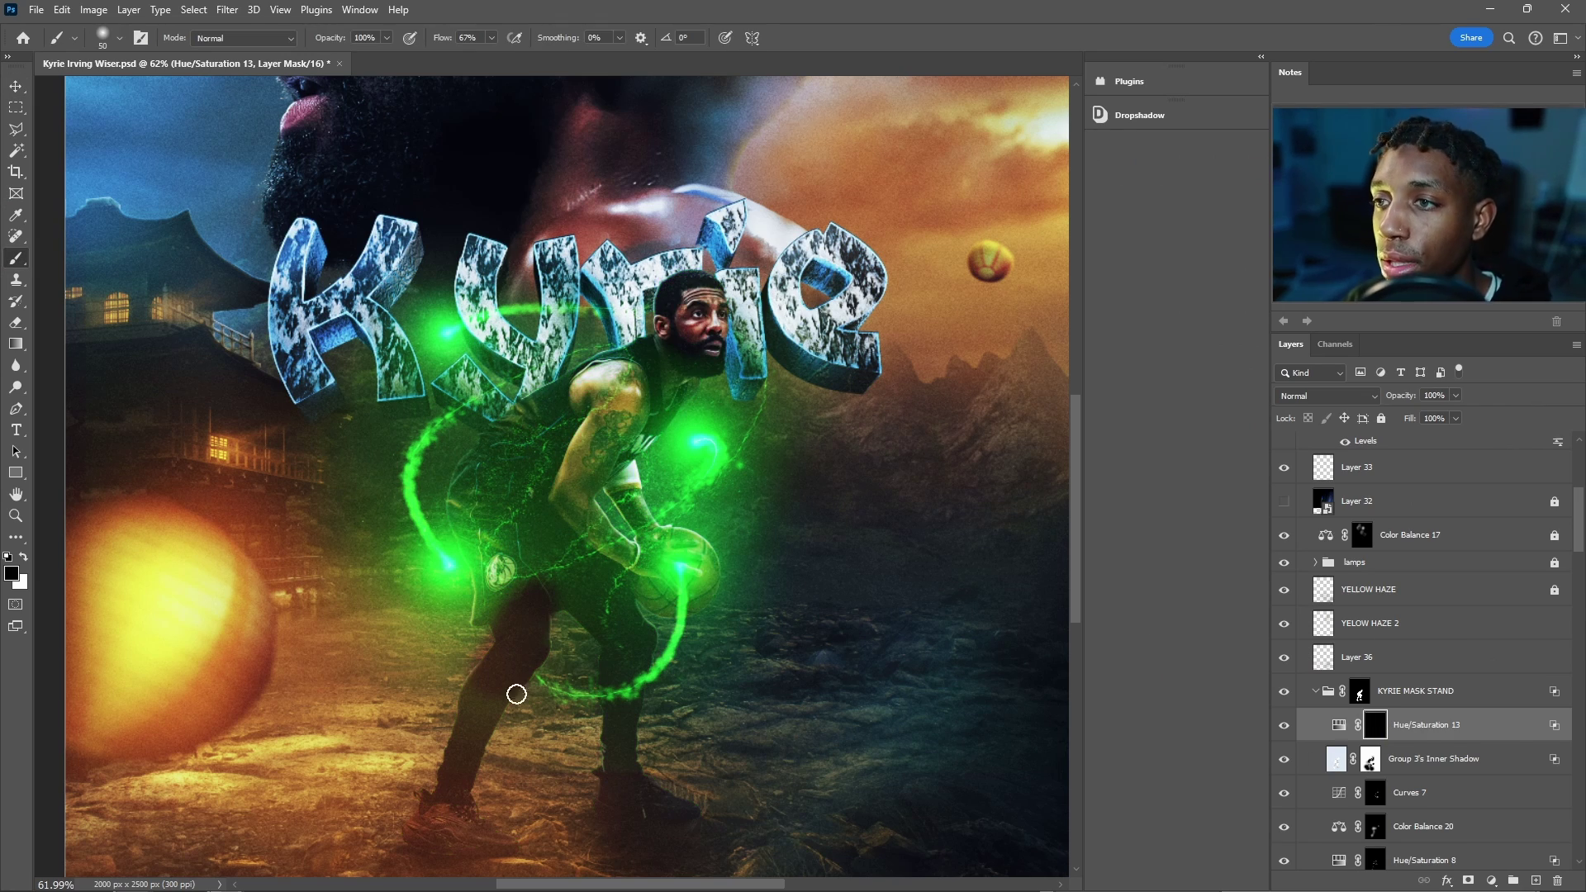
pyautogui.scroll(8, 553, 409)
pyautogui.keyDown('alt'); pyautogui.rightClick(513, 405); pyautogui.keyUp('alt')
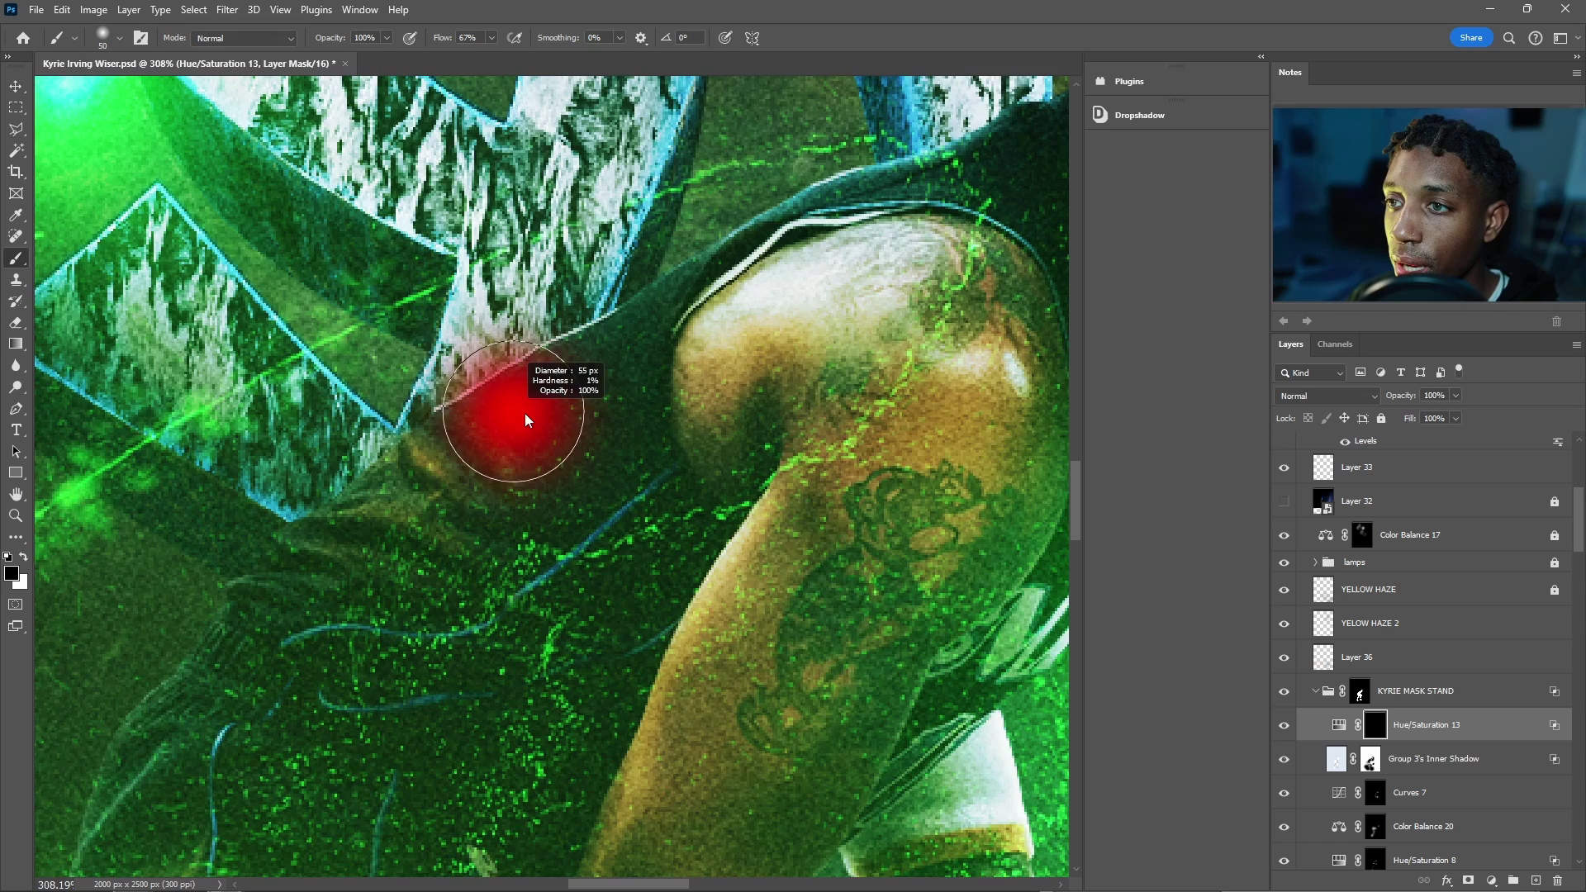
pyautogui.scroll(-6, 520, 405)
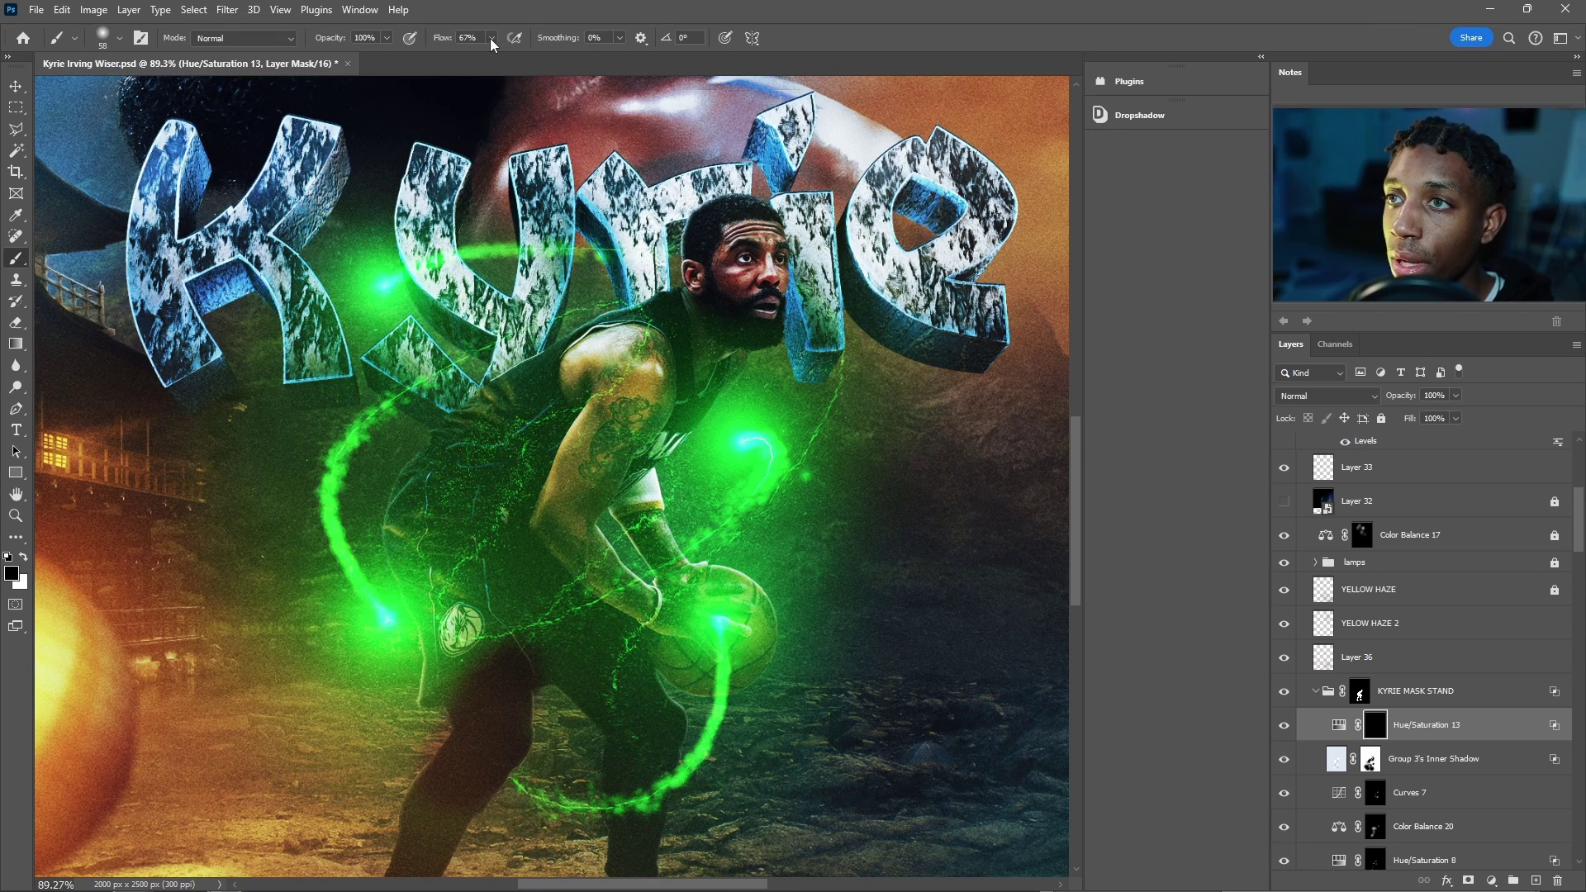
pyautogui.click(140, 38)
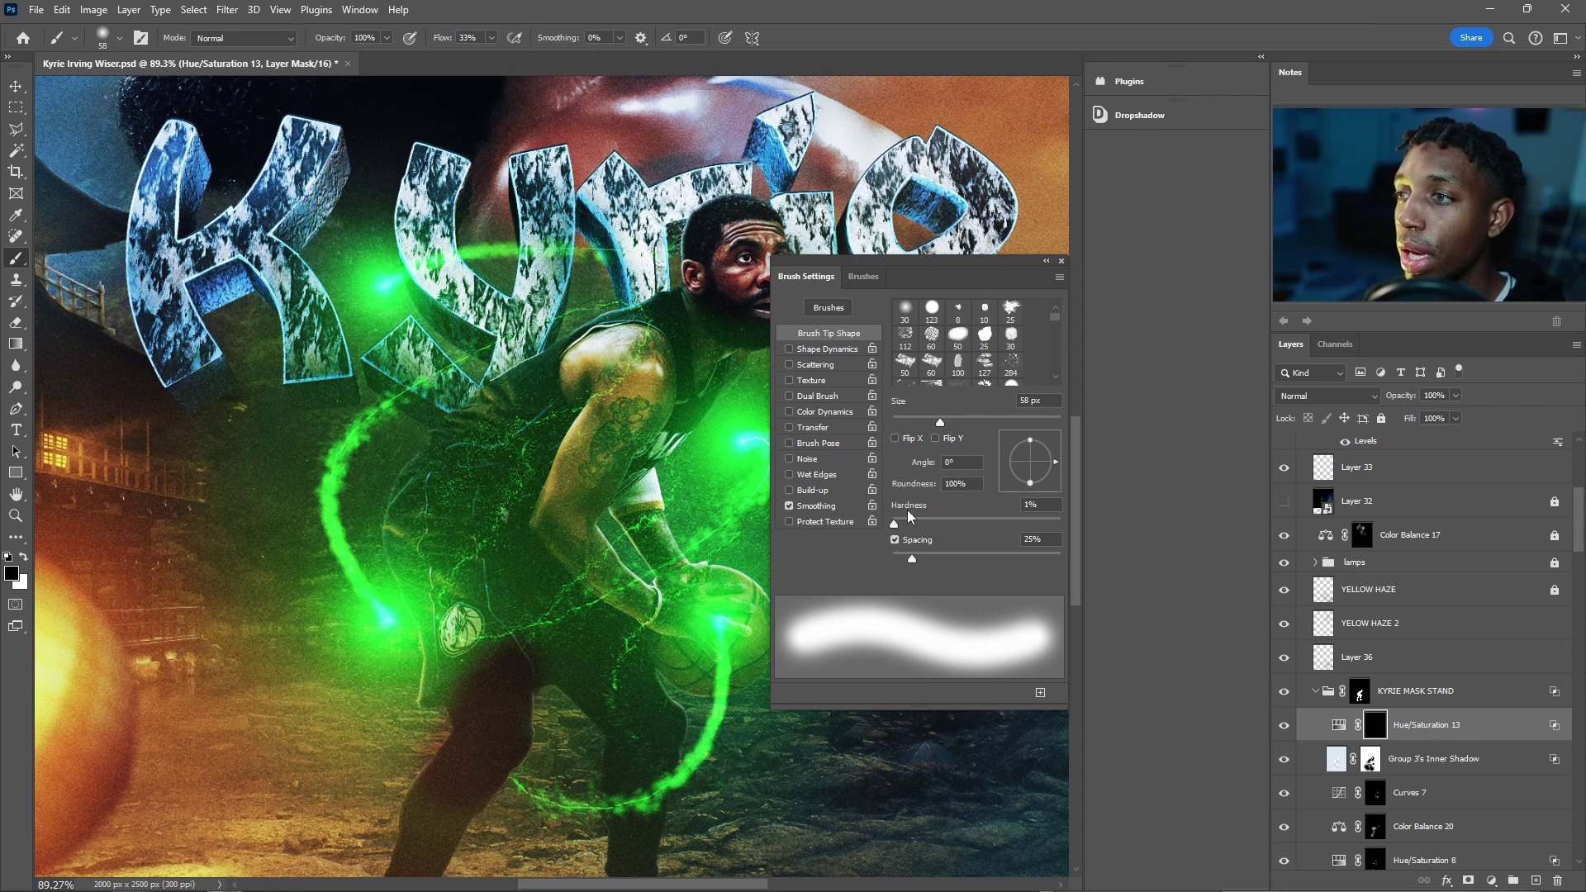
pyautogui.click(1056, 263)
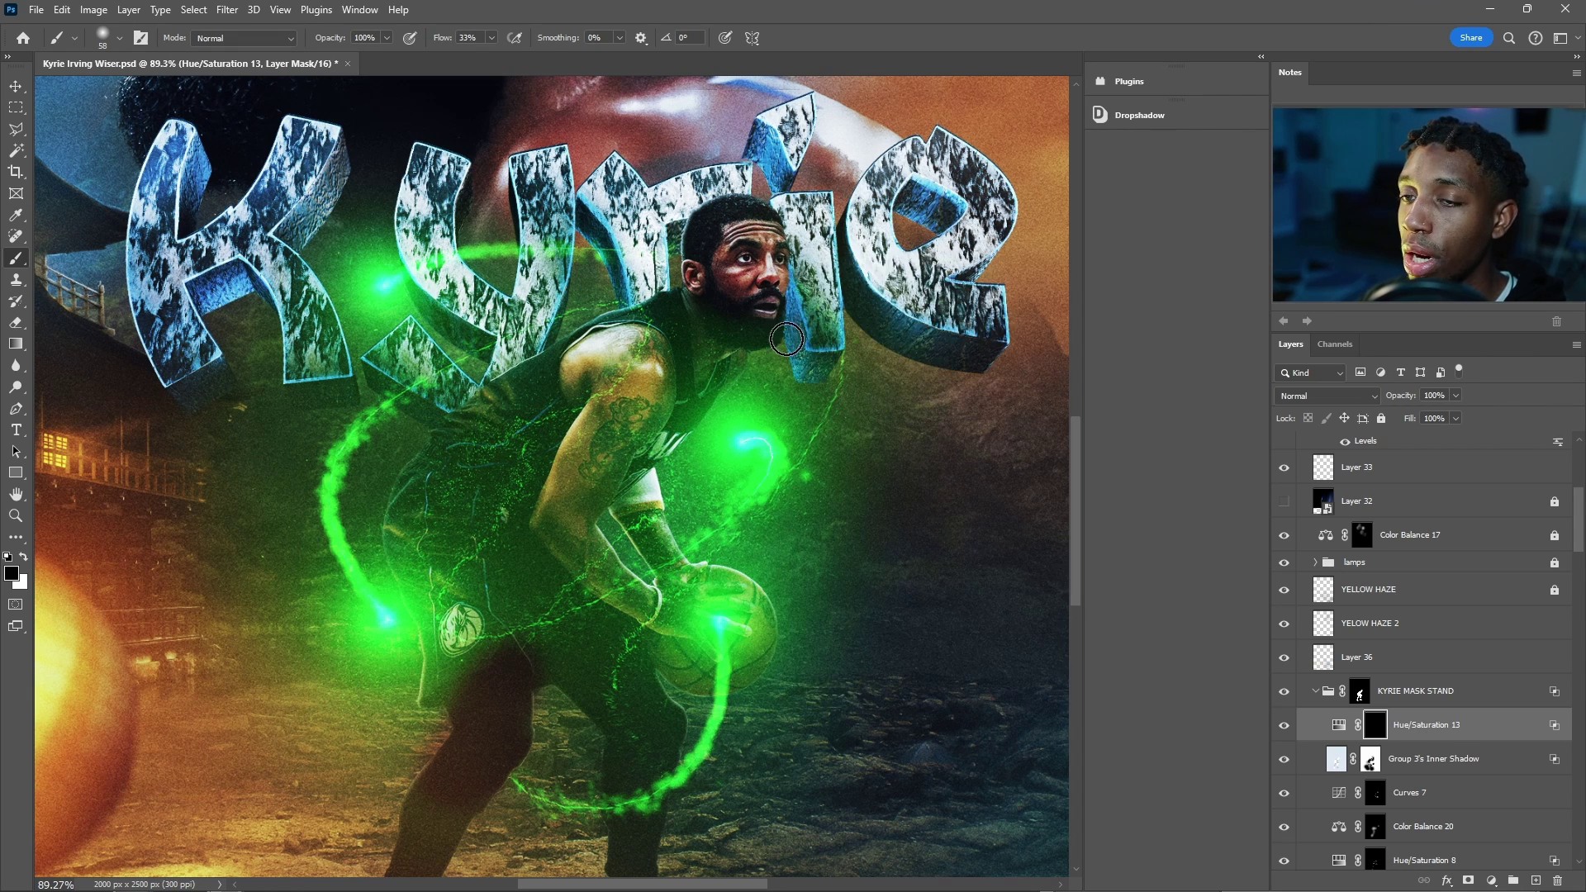
# Paint white on the Hue/Saturation 13 mask to bring green light onto the player's upper arm and the jersey's back folds.
pyautogui.scroll(2, 655, 355)
pyautogui.press('x')
pyautogui.moveTo(439, 464); pyautogui.dragTo(494, 464)
pyautogui.moveTo(400, 482)
pyautogui.mouseDown()
pyautogui.moveTo(733, 292)
pyautogui.moveTo(803, 195)
pyautogui.mouseUp()
pyautogui.hotkey('ctrl', 'z')
pyautogui.moveTo(493, 332); pyautogui.dragTo(420, 333)
pyautogui.scroll(3, 502, 356)
pyautogui.moveTo(502, 403)
pyautogui.mouseDown()
pyautogui.moveTo(562, 485)
pyautogui.moveTo(532, 423)
pyautogui.moveTo(559, 434)
pyautogui.moveTo(495, 442)
pyautogui.moveTo(470, 421)
pyautogui.moveTo(481, 439)
pyautogui.moveTo(440, 435)
pyautogui.moveTo(526, 526)
pyautogui.moveTo(581, 546)
pyautogui.moveTo(490, 456)
pyautogui.moveTo(537, 529)
pyautogui.mouseUp()
pyautogui.press('[')
pyautogui.press('x')
pyautogui.press('x')
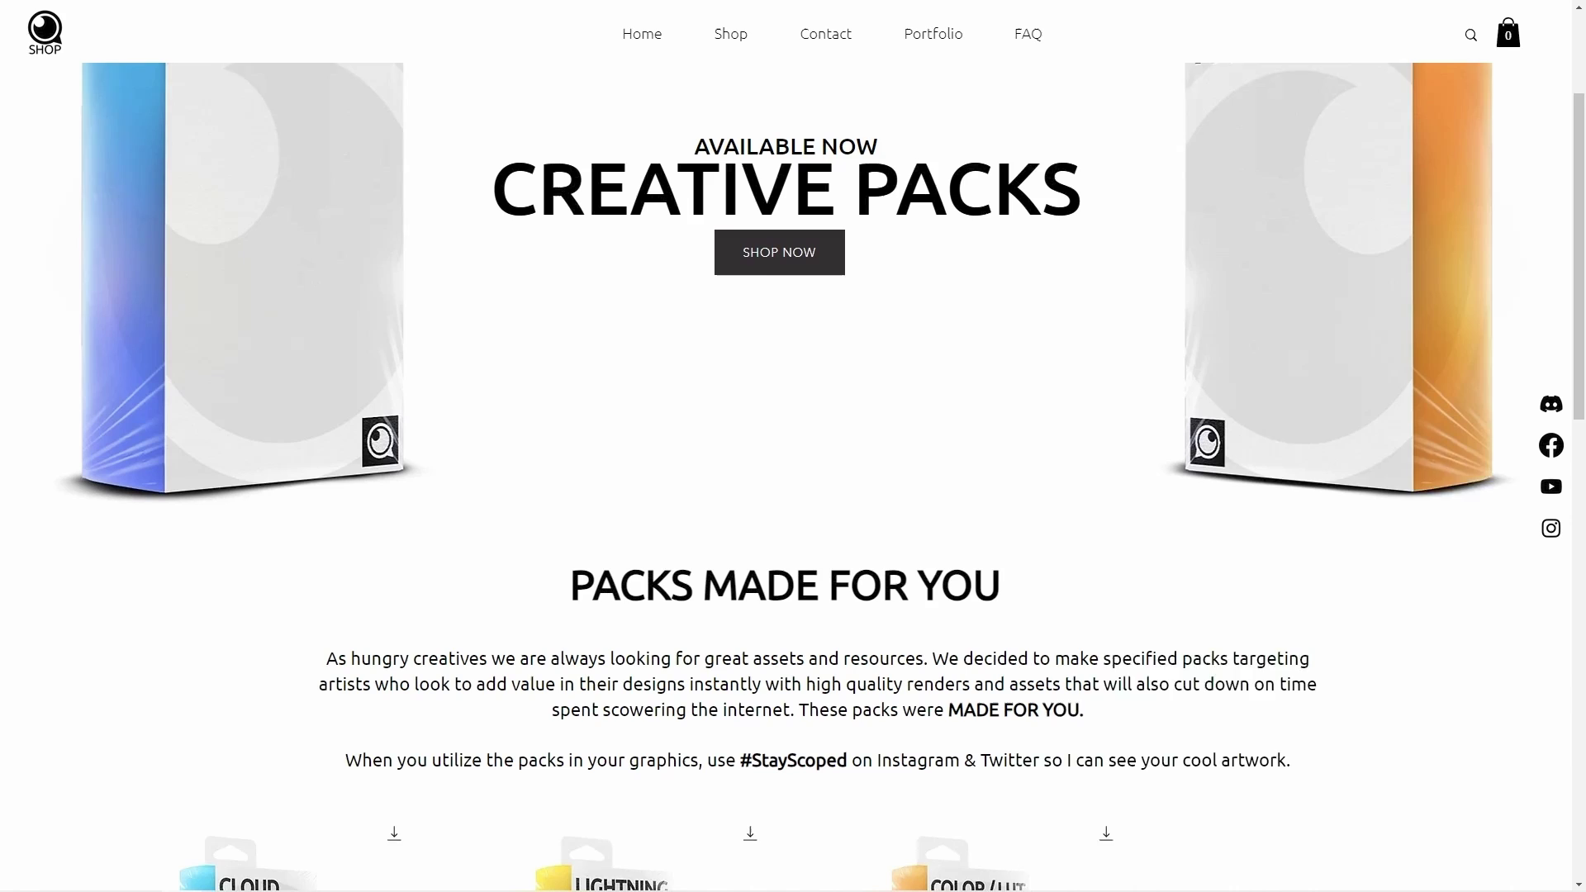
pyautogui.scroll(-3, 794, 477)
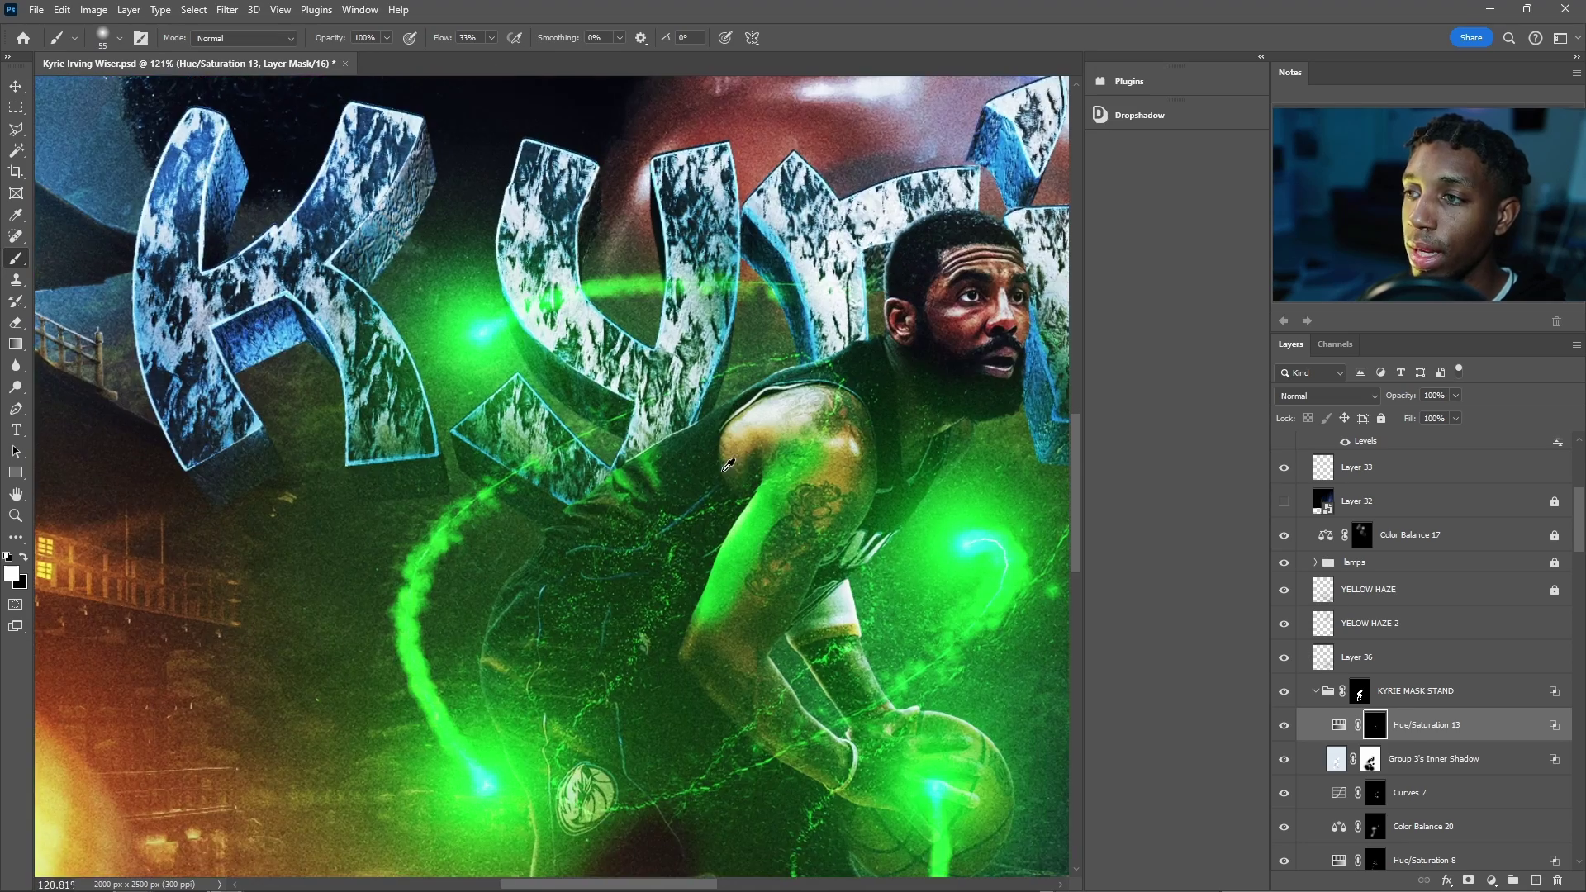
# Paint black on the Hue/Saturation 13 mask with a 50 px brush to trim the green to the upper arm's back edge.
pyautogui.scroll(4, 735, 609)
pyautogui.scroll(-1, 726, 617)
pyautogui.press('[')
pyautogui.press('x')
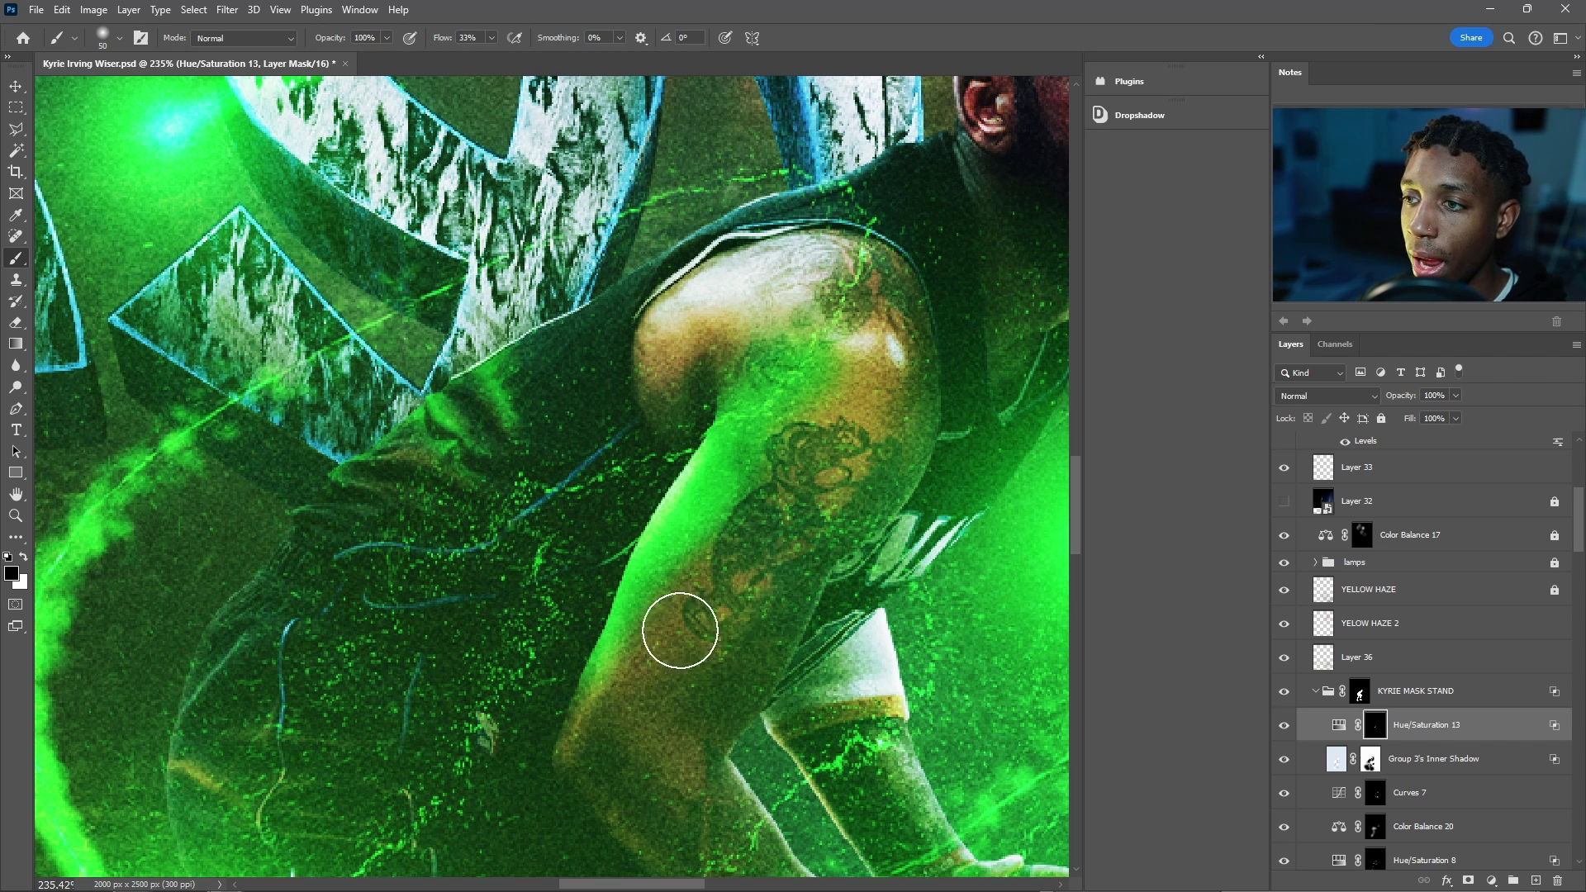
pyautogui.moveTo(640, 699)
pyautogui.mouseDown()
pyautogui.moveTo(828, 411)
pyautogui.moveTo(699, 591)
pyautogui.moveTo(836, 357)
pyautogui.moveTo(704, 575)
pyautogui.moveTo(805, 337)
pyautogui.mouseUp()
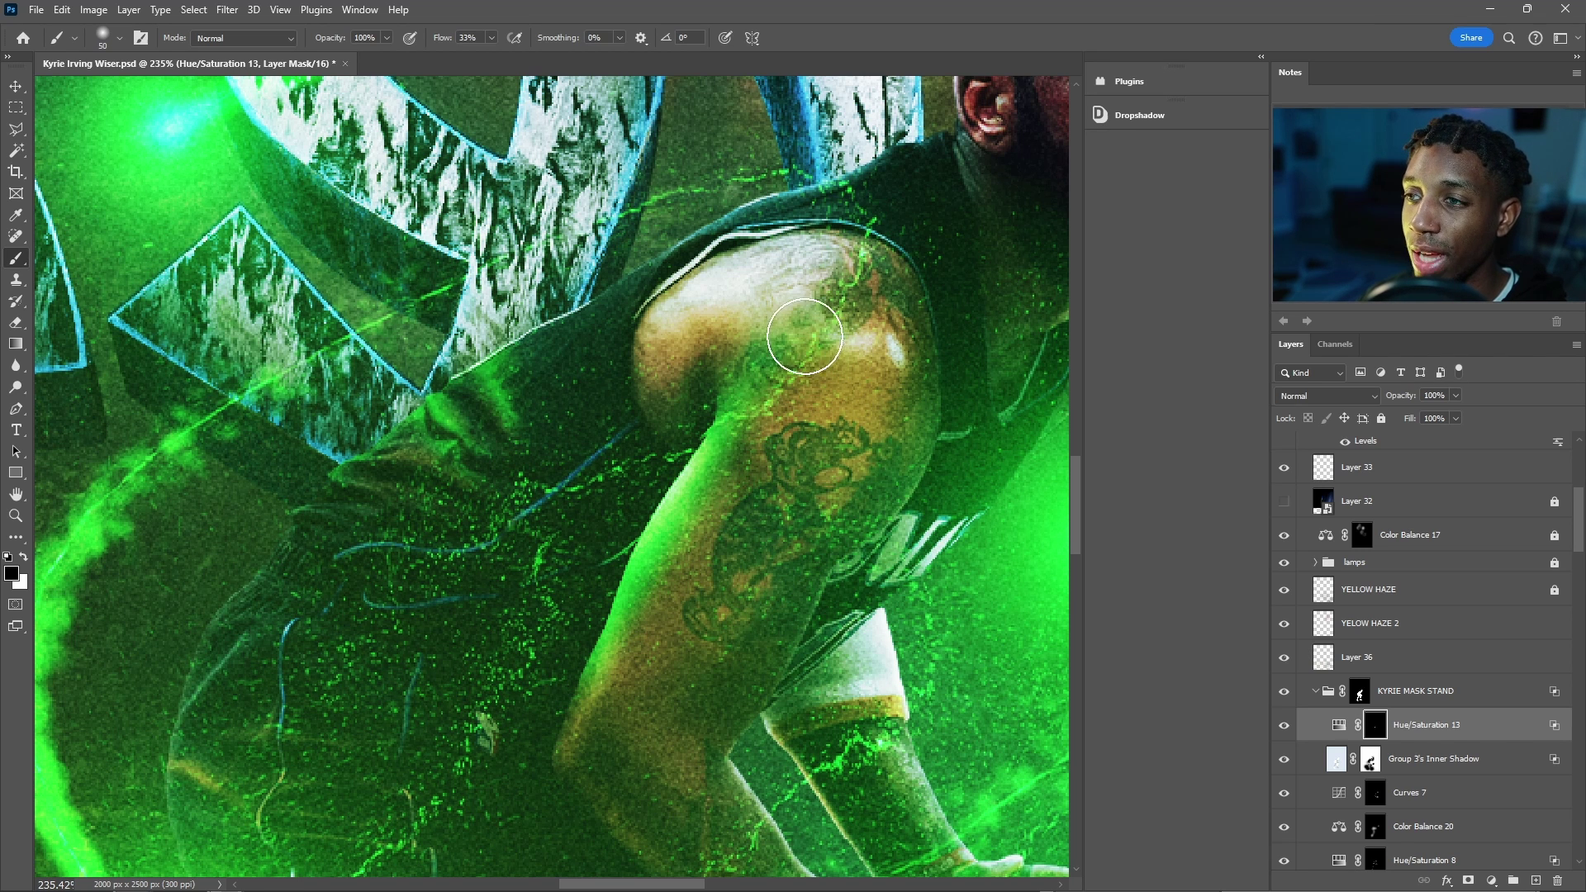
# Paint green rim light along the jersey's shoulder edge and lower back on the Hue/Saturation 13 mask with small soft brushes.
pyautogui.moveTo(646, 384)
pyautogui.keyDown('alt'); pyautogui.mouseDown()
pyautogui.moveTo(621, 384)
pyautogui.moveTo(689, 286)
pyautogui.mouseUp(); pyautogui.keyUp('alt')
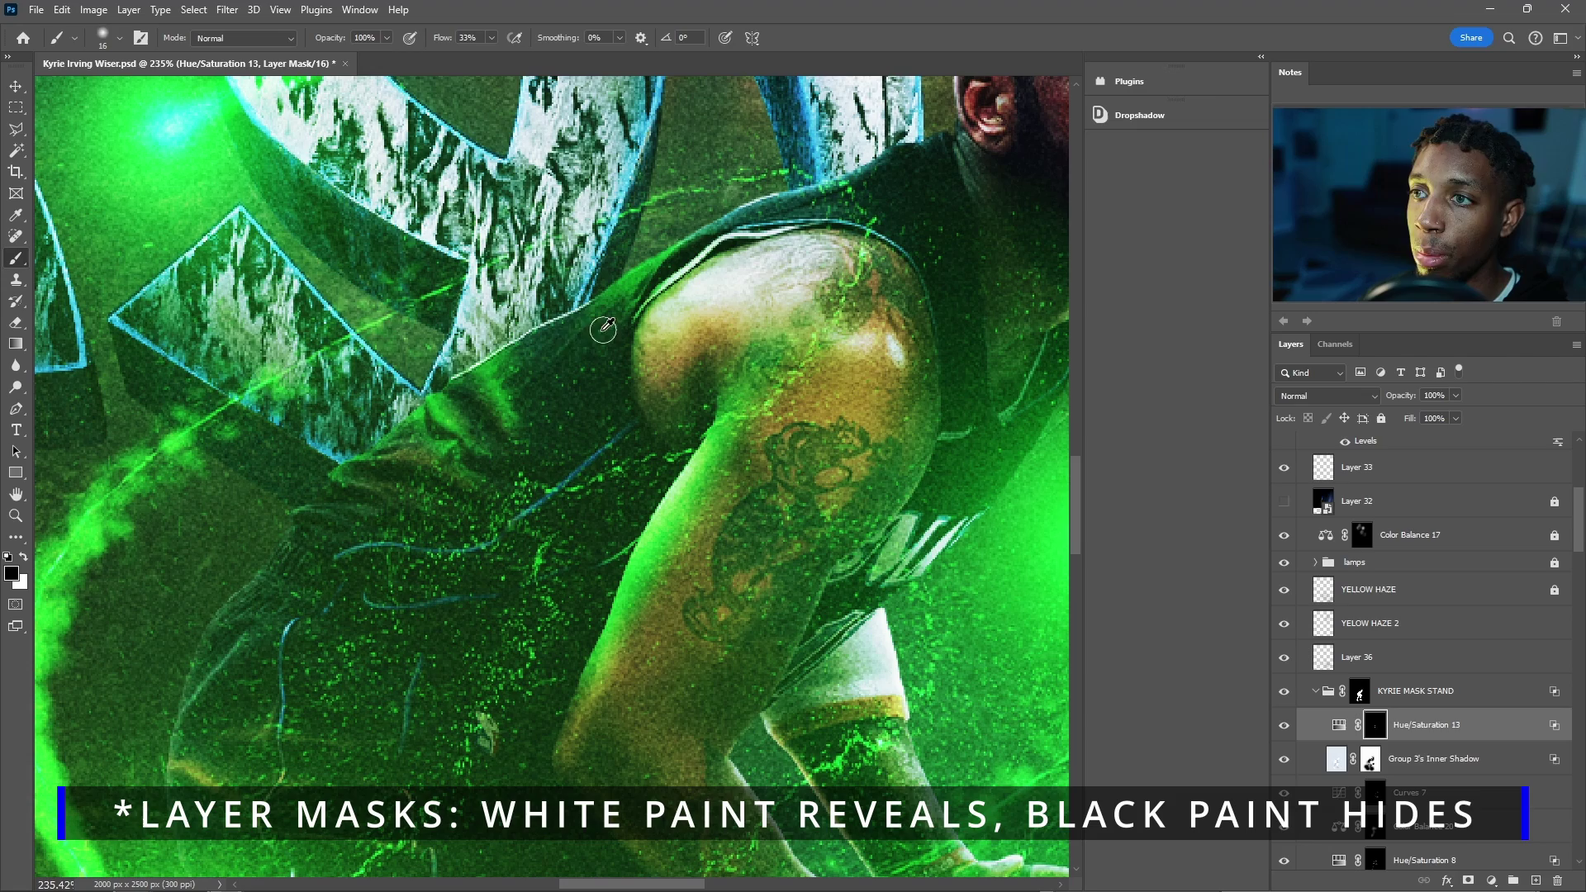
pyautogui.press('x')
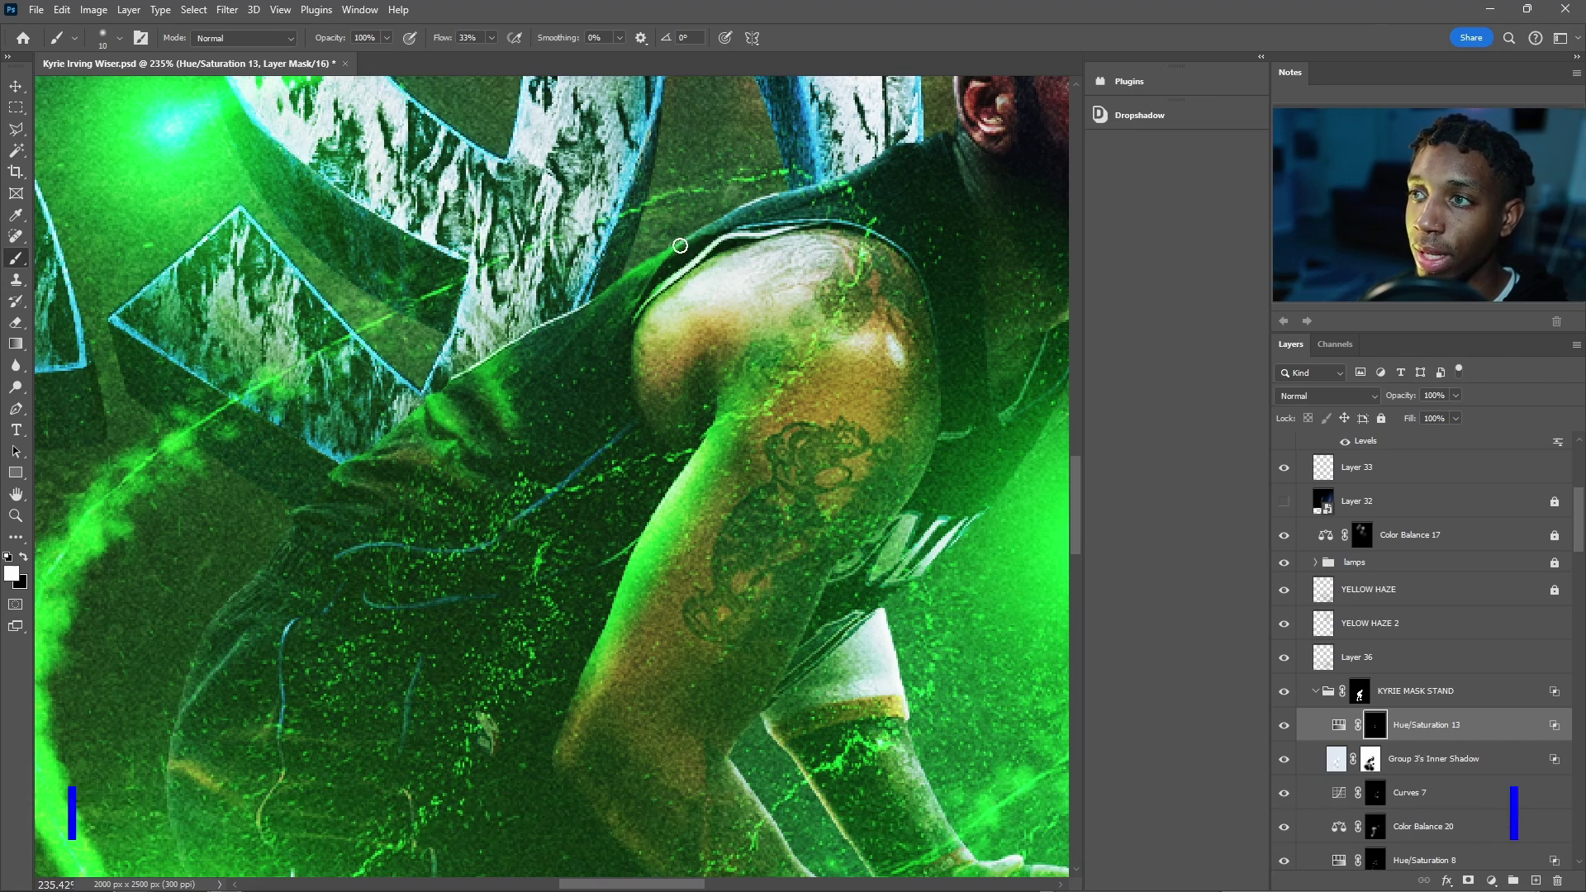
pyautogui.scroll(-4, 310, 469)
pyautogui.scroll(3, 388, 438)
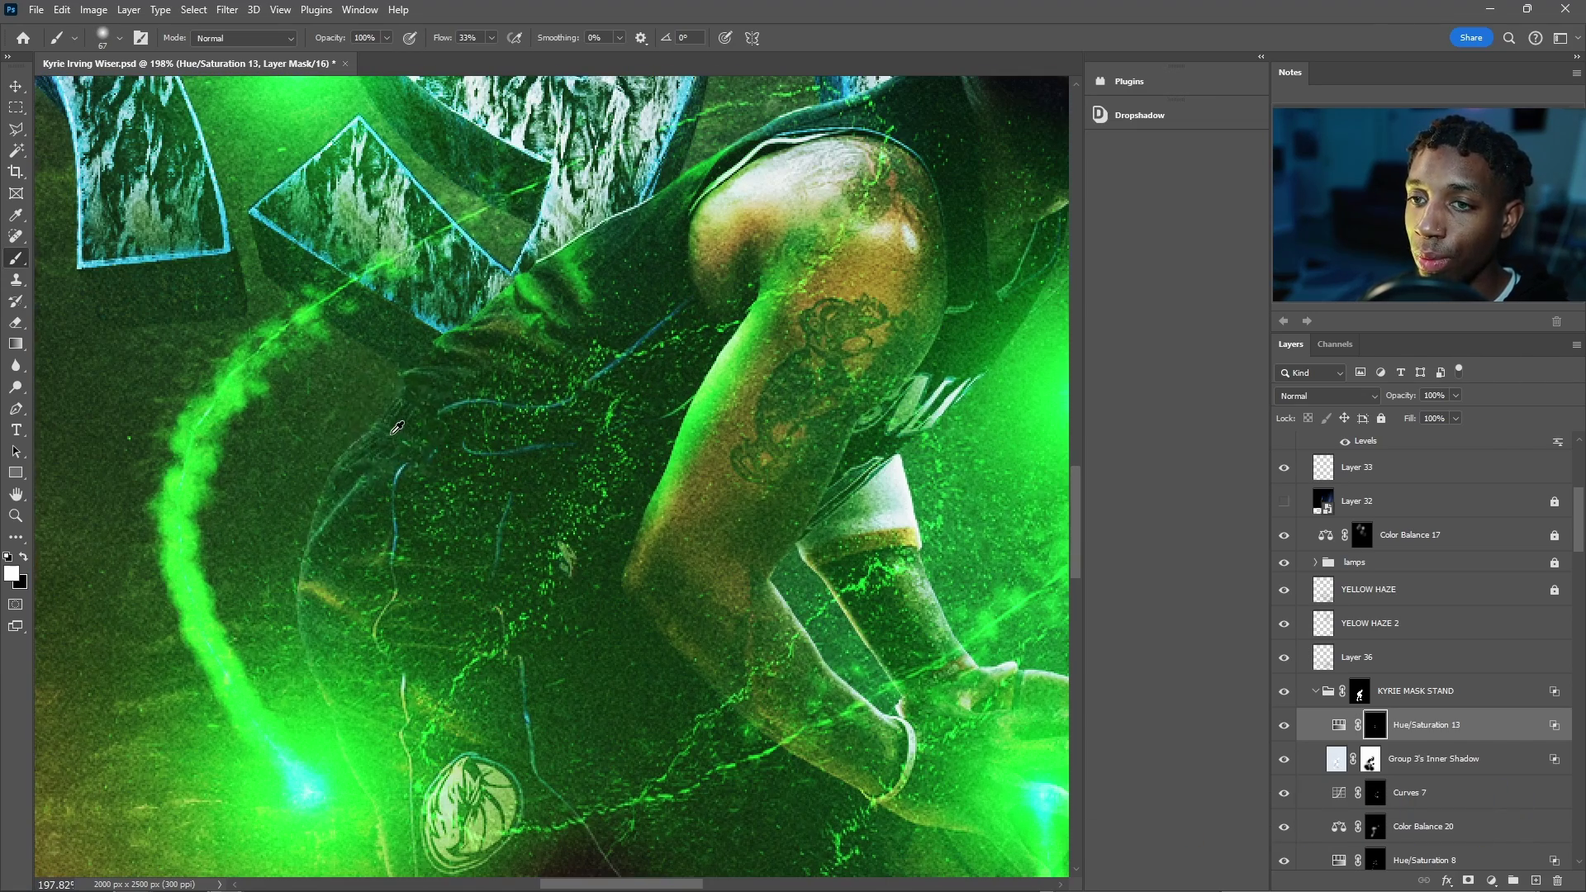
pyautogui.moveTo(359, 436)
pyautogui.mouseDown()
pyautogui.moveTo(303, 456)
pyautogui.moveTo(330, 476)
pyautogui.mouseUp()
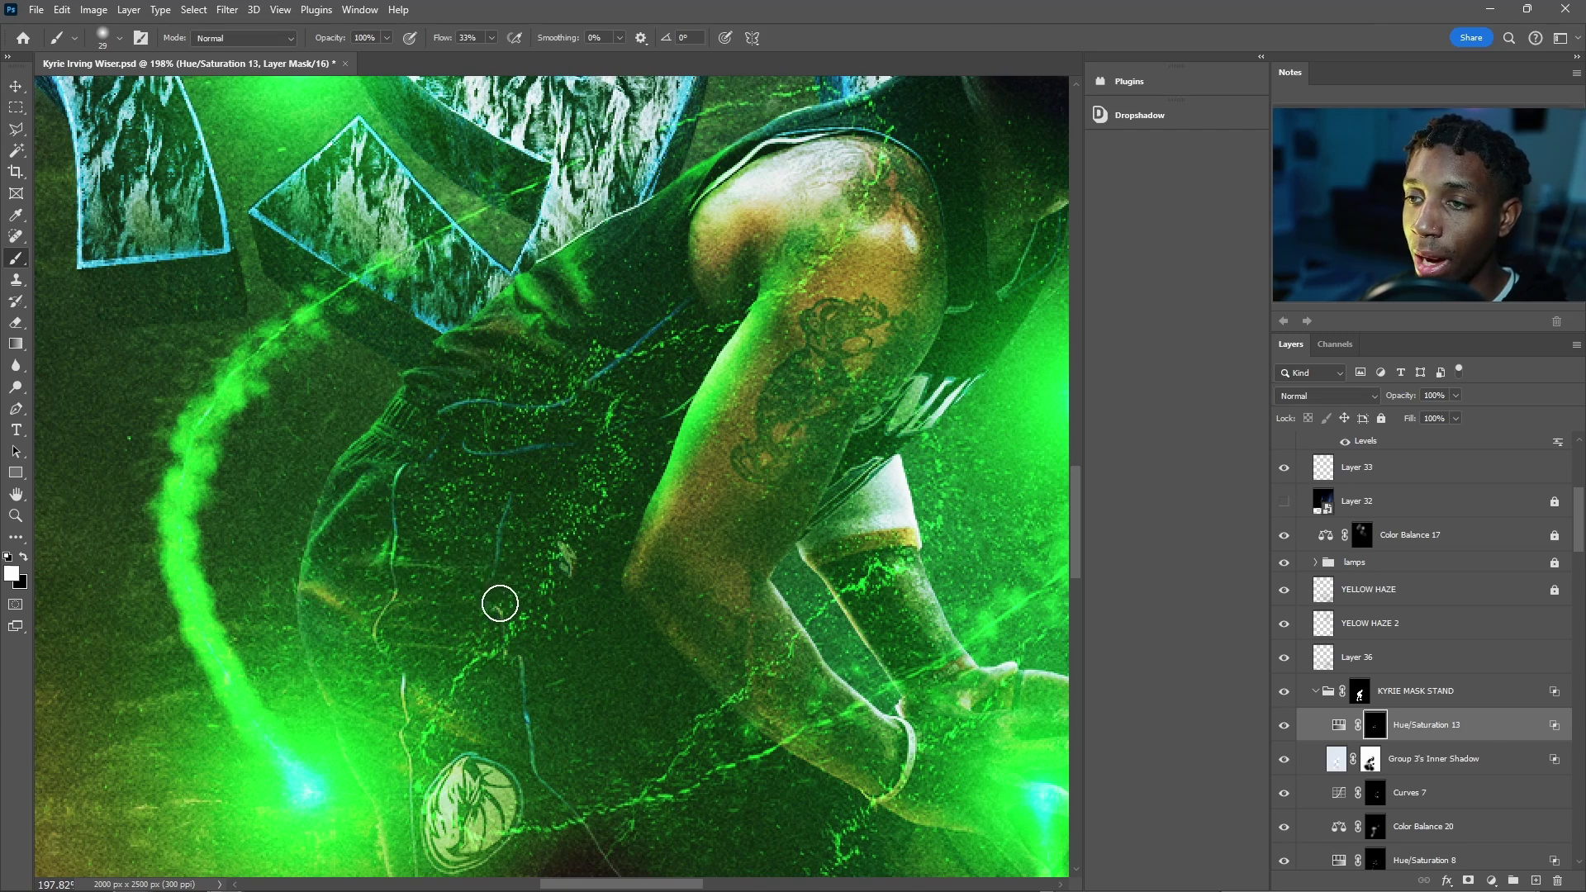
# Extend the green light over the back of the player's shorts by painting white on the Hue/Saturation 13 mask at varying brush sizes.
pyautogui.scroll(-4, 502, 495)
pyautogui.keyDown('alt'); pyautogui.rightClick(510, 496); pyautogui.keyUp('alt')
pyautogui.click(446, 818)
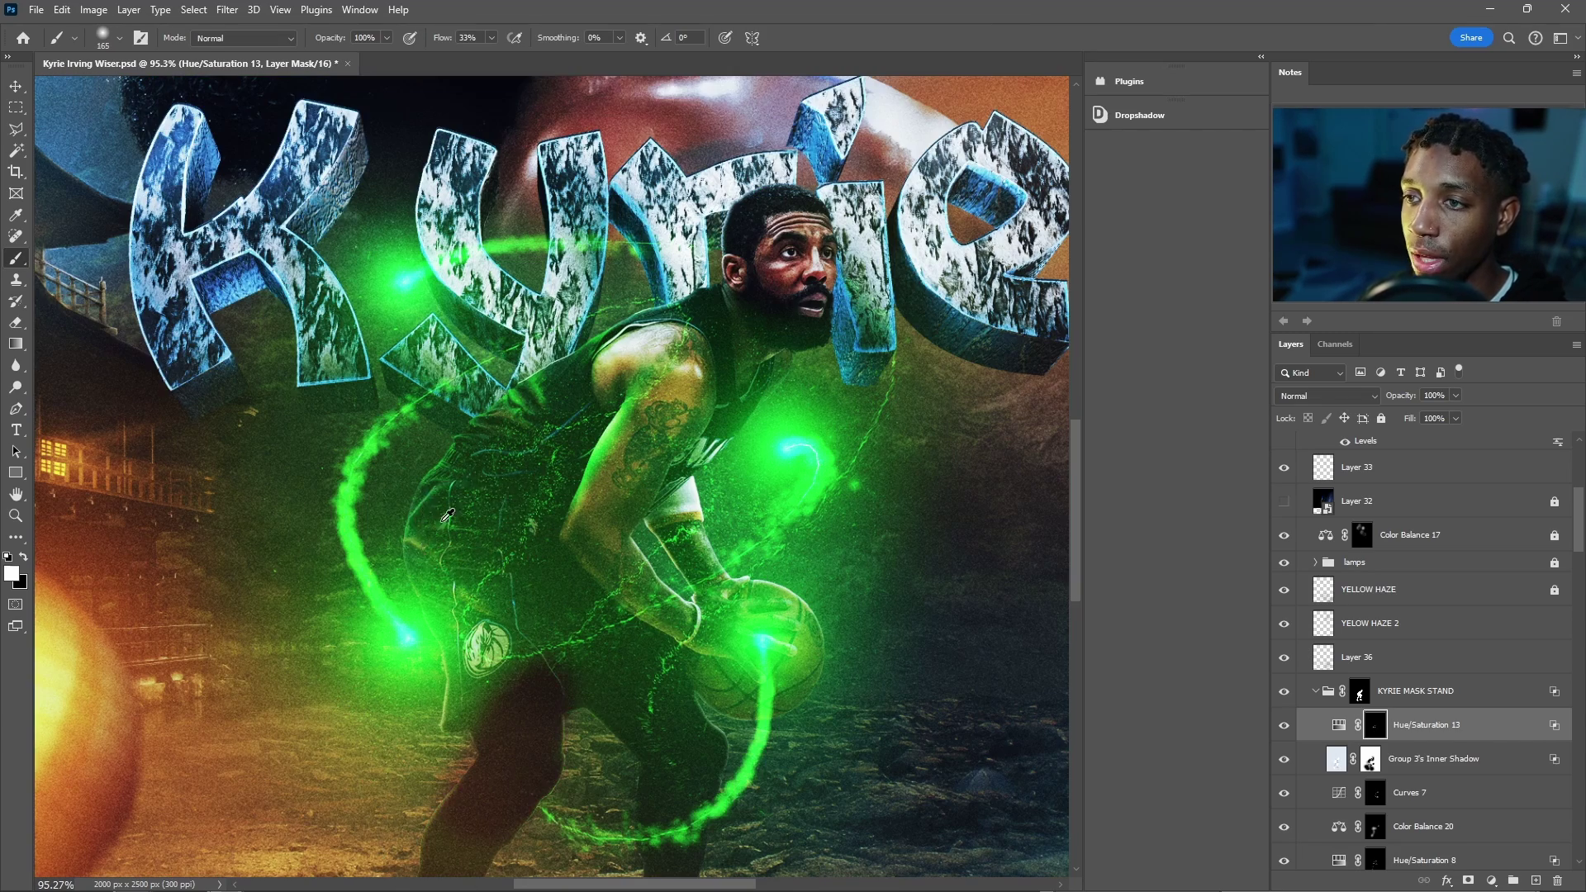
pyautogui.scroll(4, 429, 536)
pyautogui.keyDown('alt'); pyautogui.rightClick(398, 621); pyautogui.keyUp('alt')
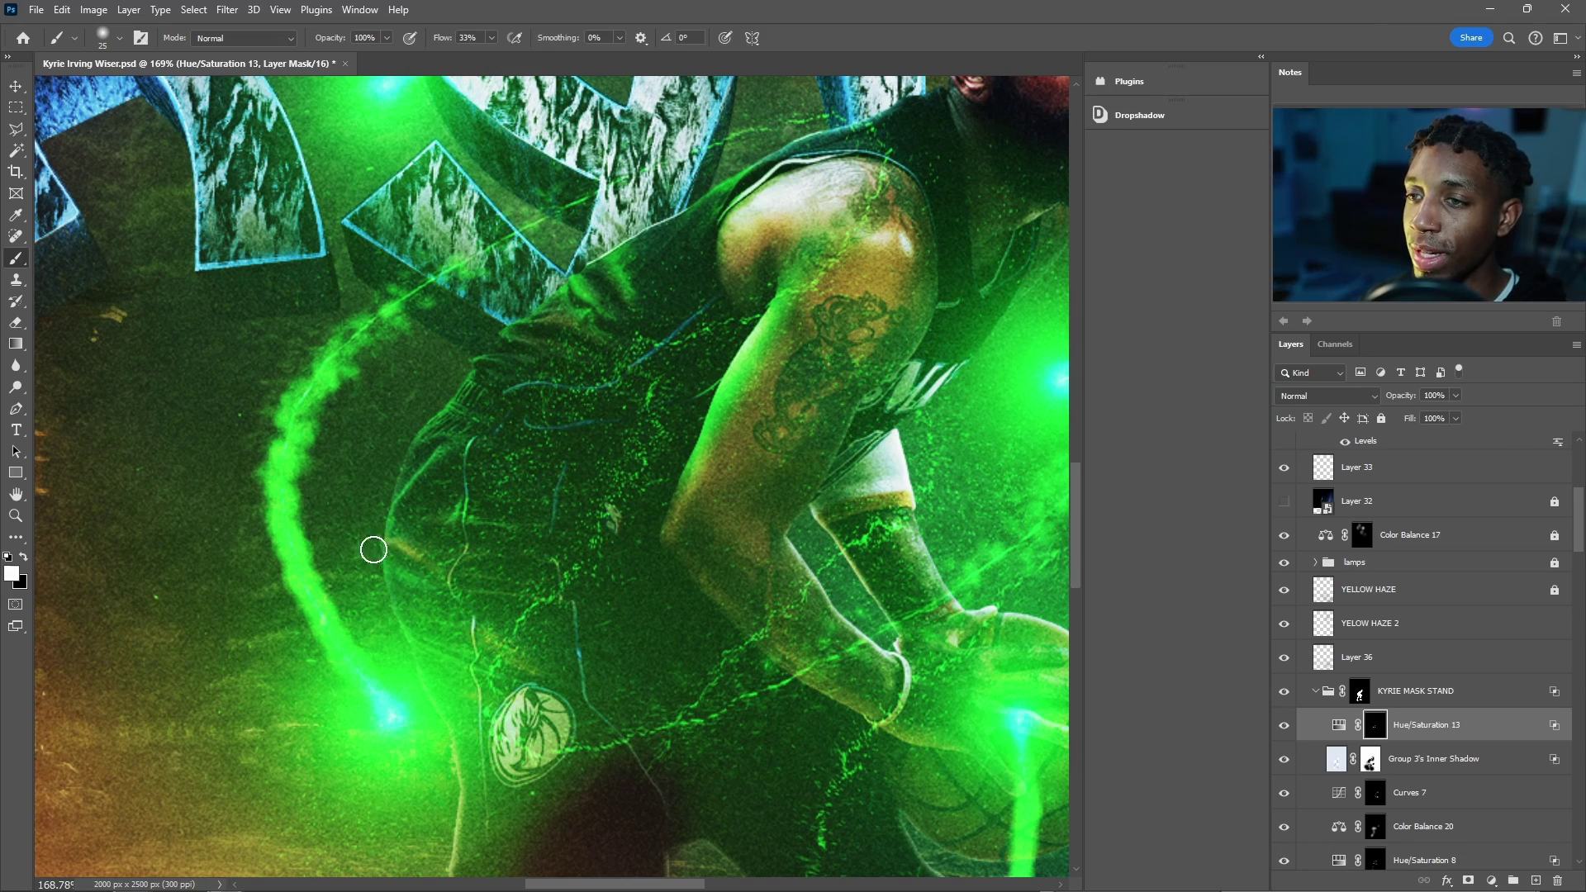
pyautogui.scroll(-6, 648, 366)
pyautogui.scroll(5, 648, 366)
# Refine the green light on the arm, shoulder and ear by alternating black and white paint on the Hue/Saturation 13 mask.
pyautogui.press('x')
pyautogui.keyDown('alt'); pyautogui.rightClick(736, 429); pyautogui.keyUp('alt')
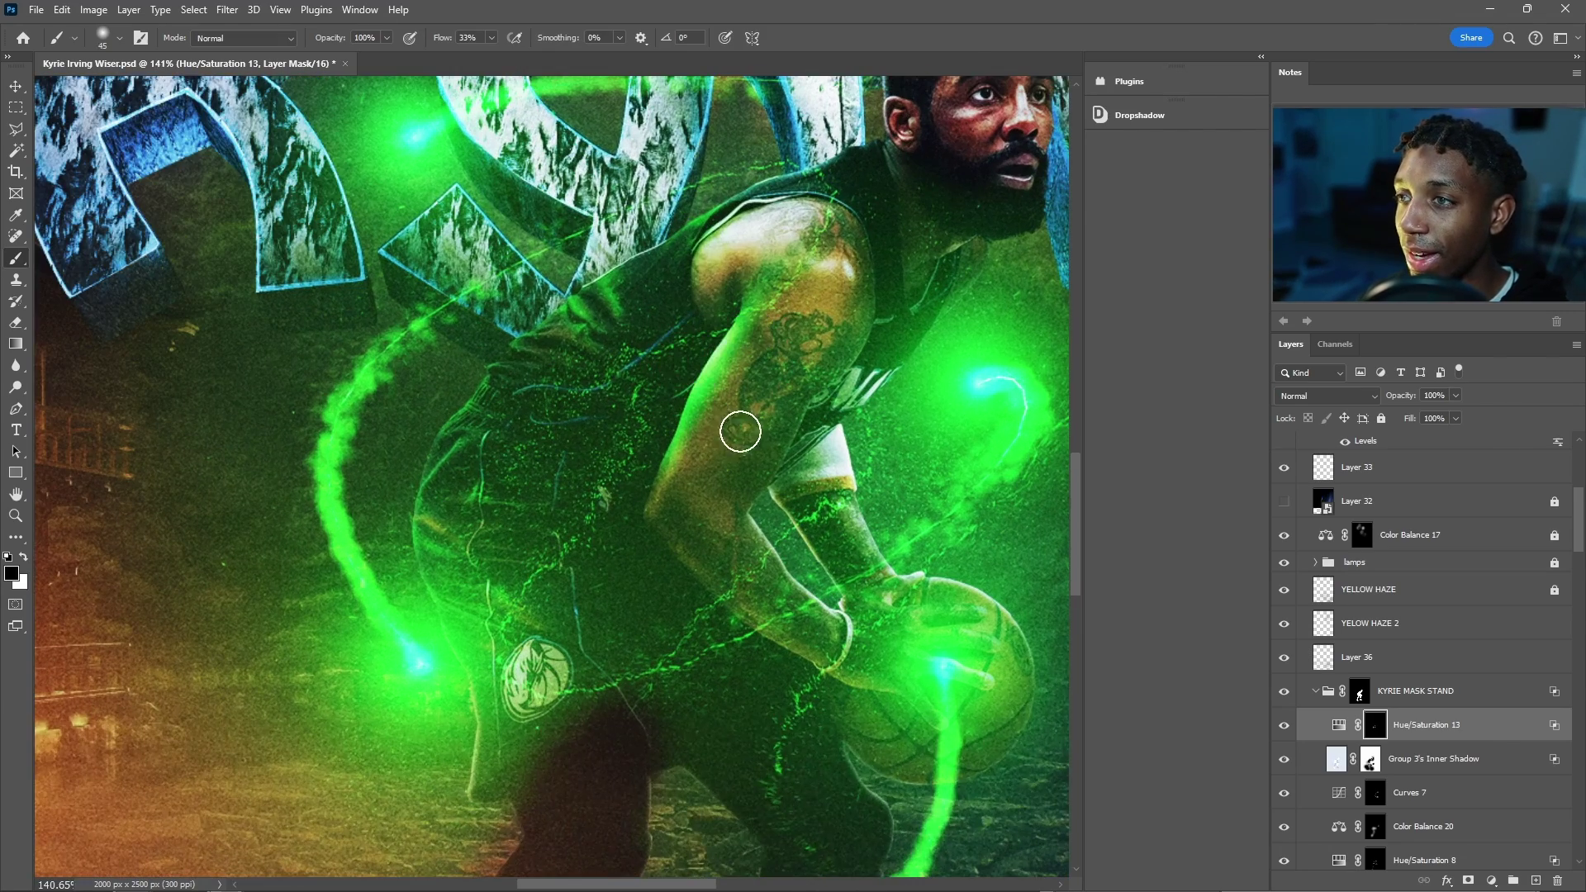
pyautogui.scroll(1, 736, 429)
pyautogui.press('x')
pyautogui.keyDown('alt'); pyautogui.rightClick(719, 272); pyautogui.keyUp('alt')
pyautogui.scroll(-1, 736, 248)
pyautogui.scroll(6, 737, 236)
pyautogui.keyDown('alt'); pyautogui.rightClick(751, 420); pyautogui.keyUp('alt')
pyautogui.press('x')
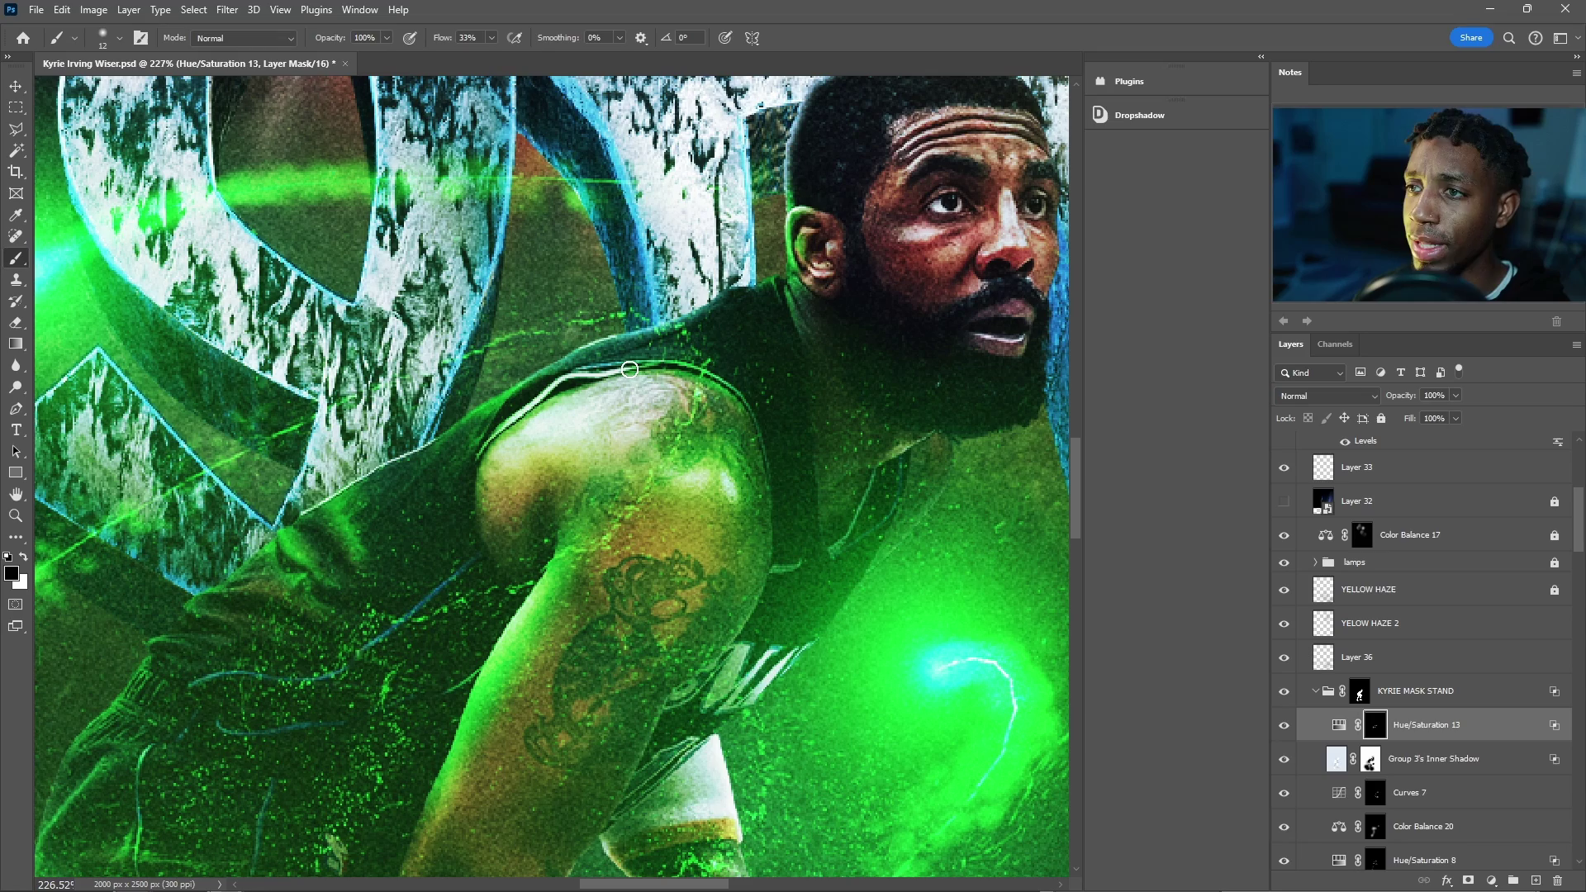
pyautogui.scroll(-3, 610, 363)
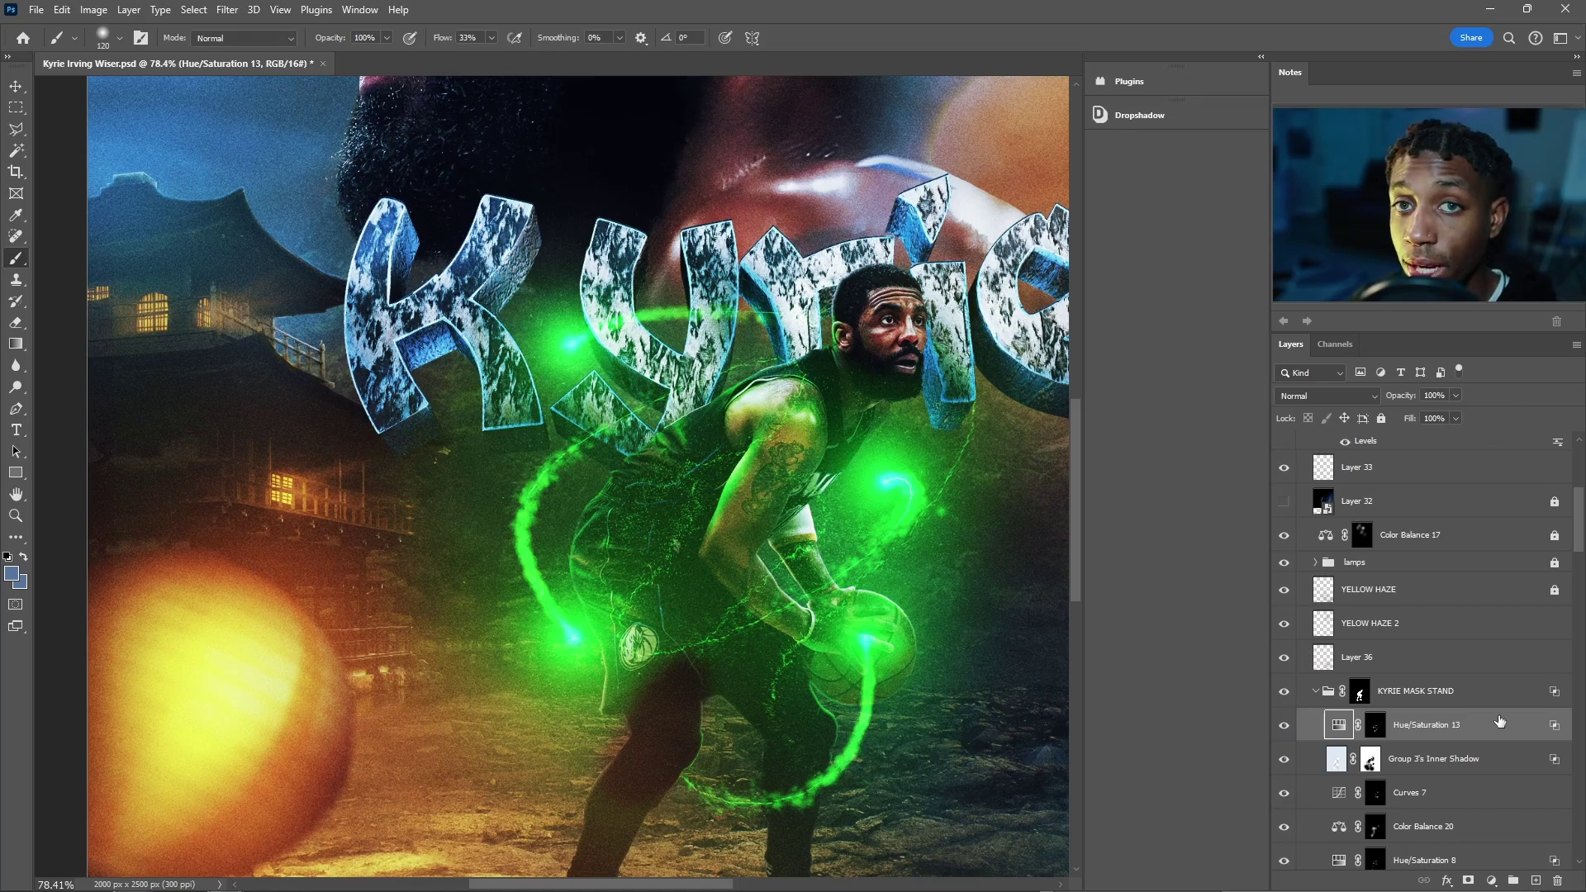
# Duplicate the Hue/Saturation 13 layer, delete the copy's layer mask and adjust the copy's Lightness.
pyautogui.hotkey('ctrl', 'j')
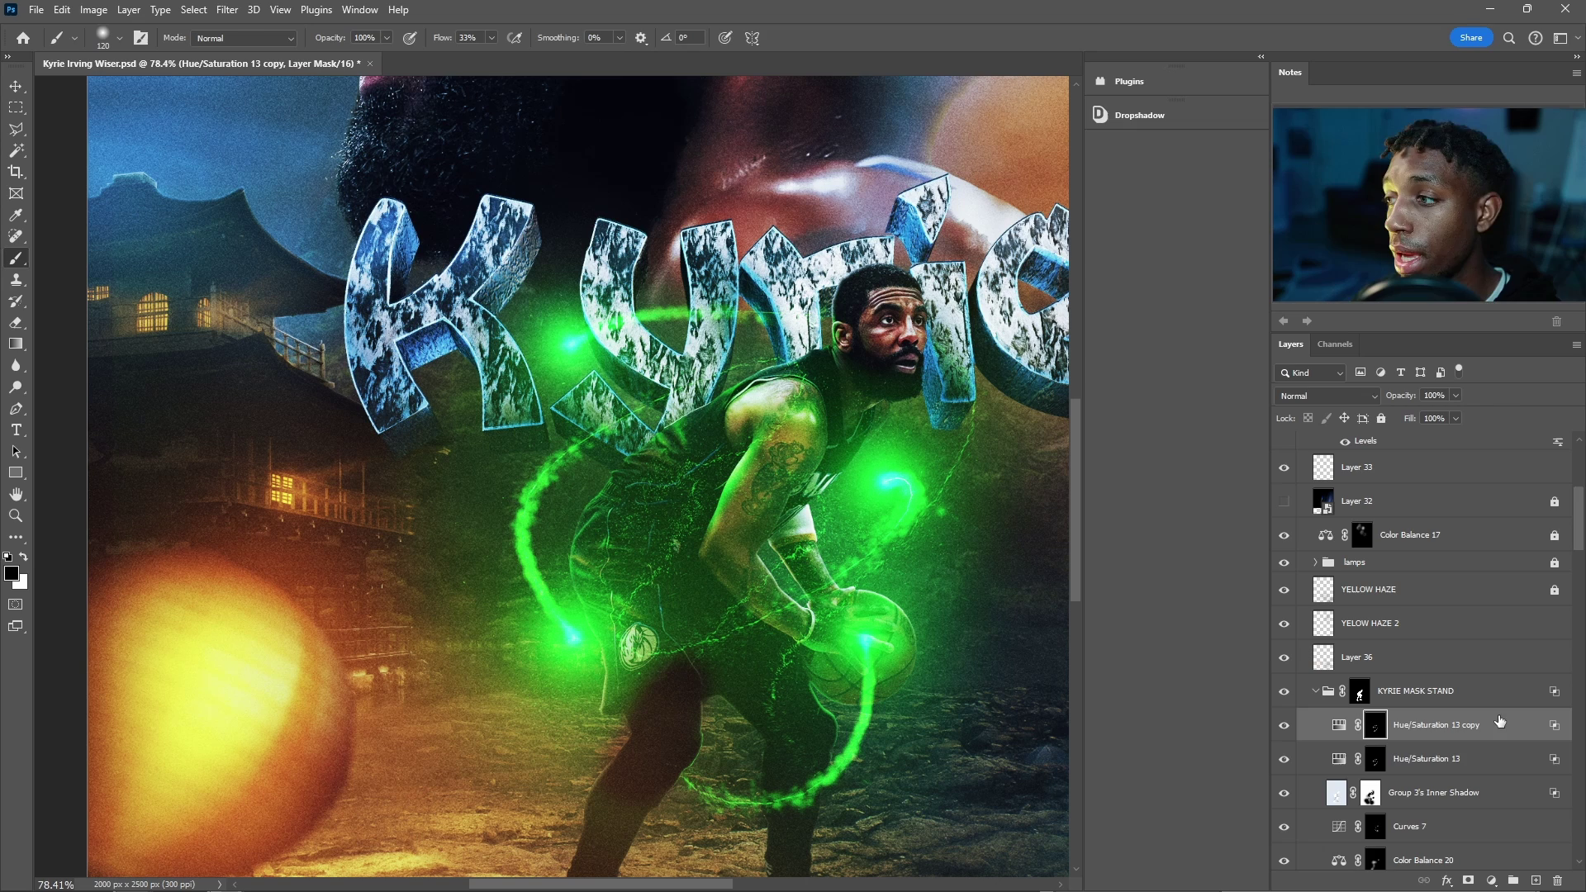
pyautogui.rightClick(1382, 716)
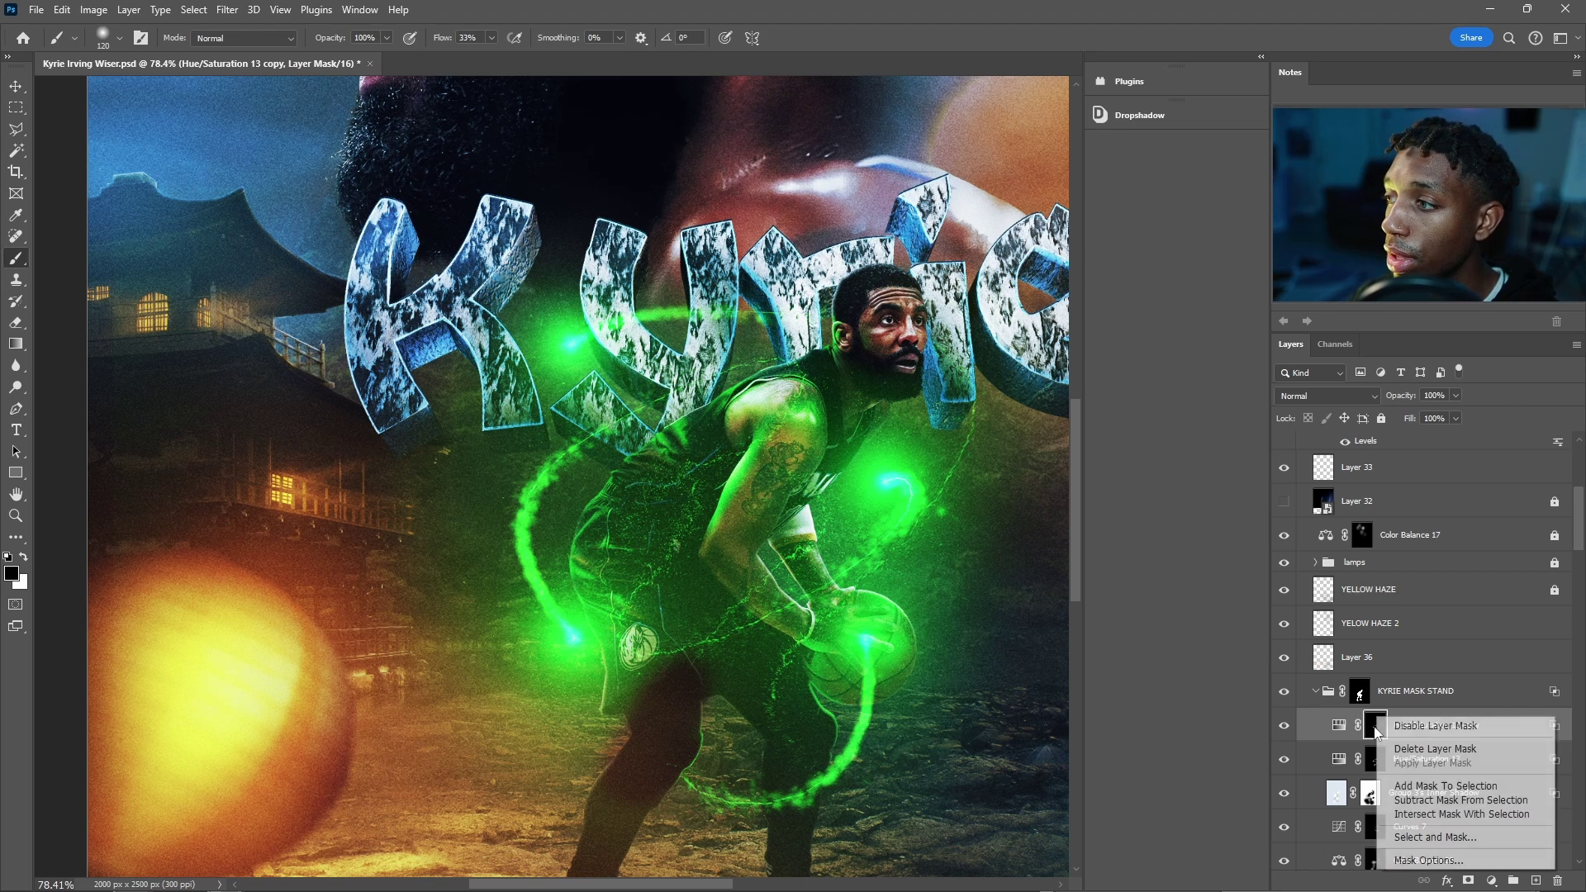
pyautogui.click(1405, 748)
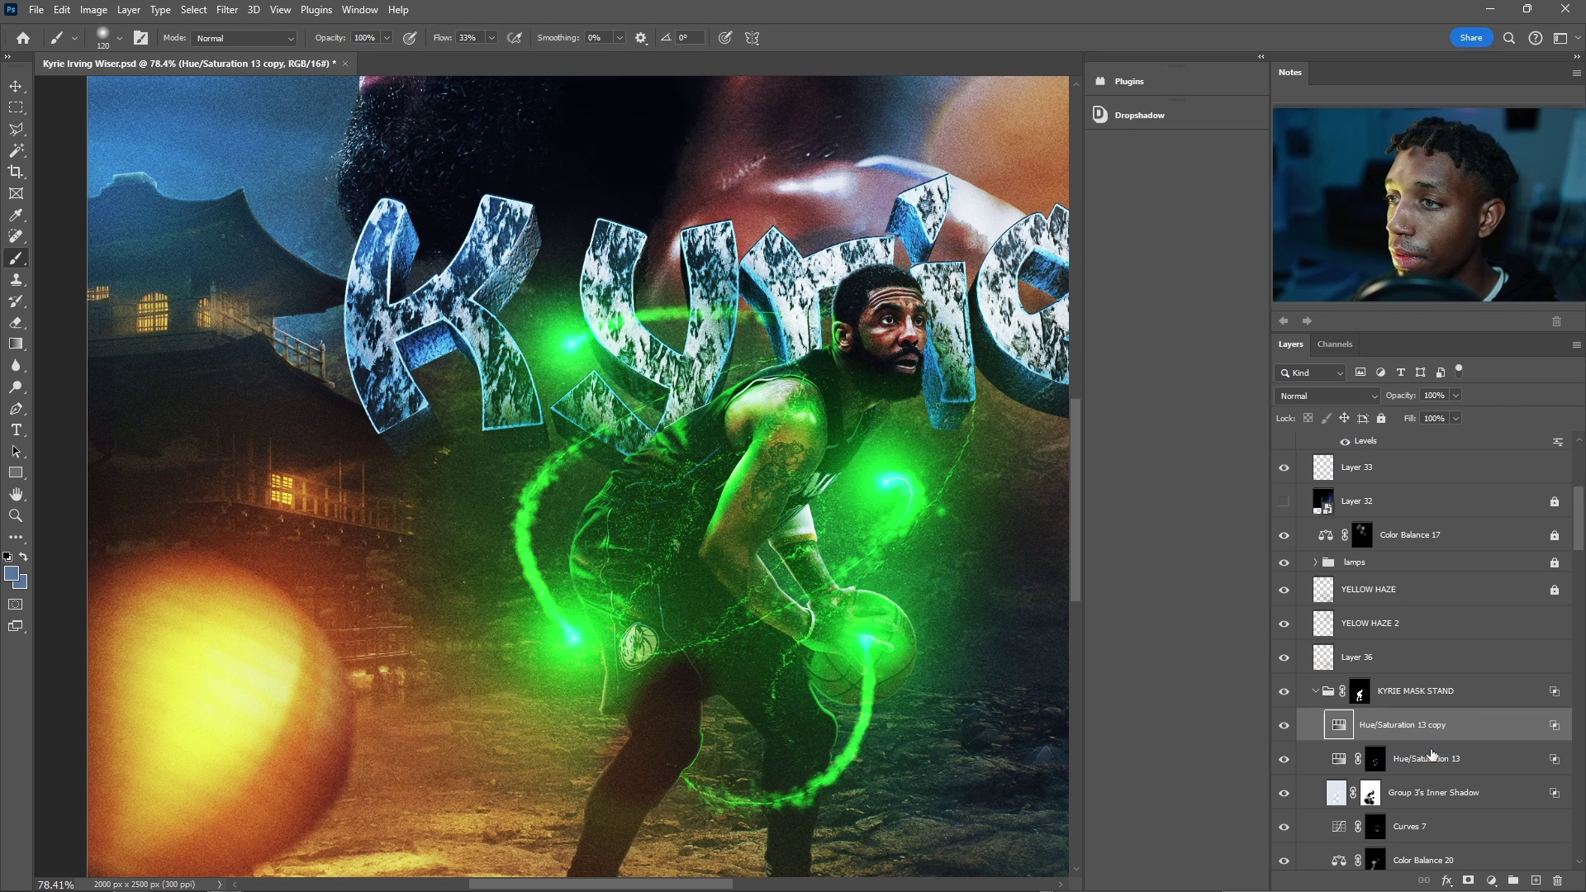
pyautogui.doubleClick(1340, 726)
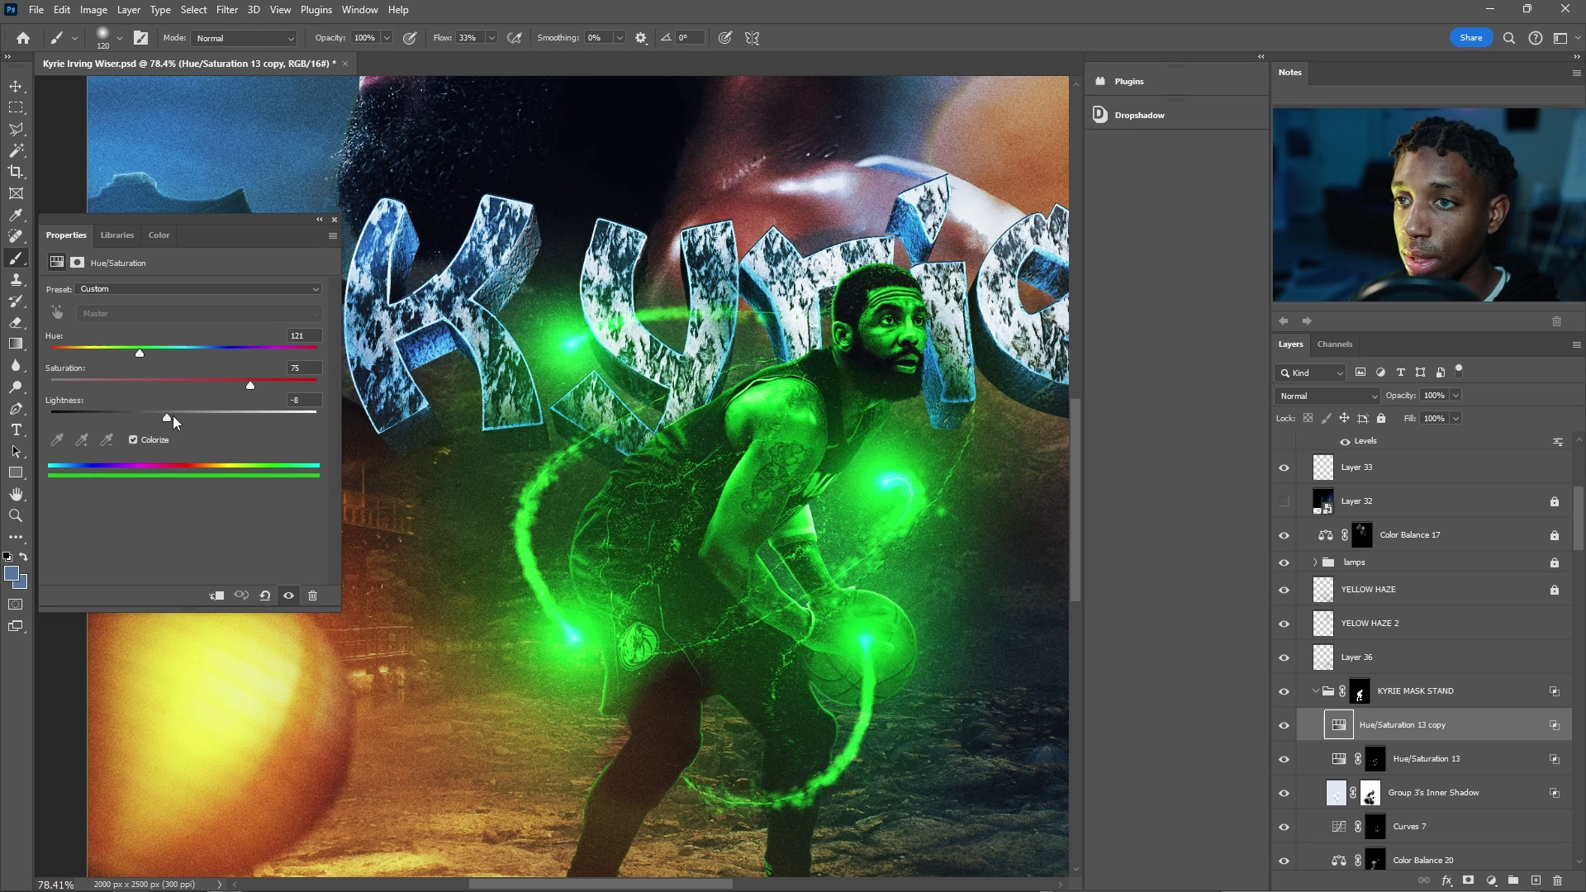
pyautogui.moveTo(173, 417); pyautogui.dragTo(179, 418)
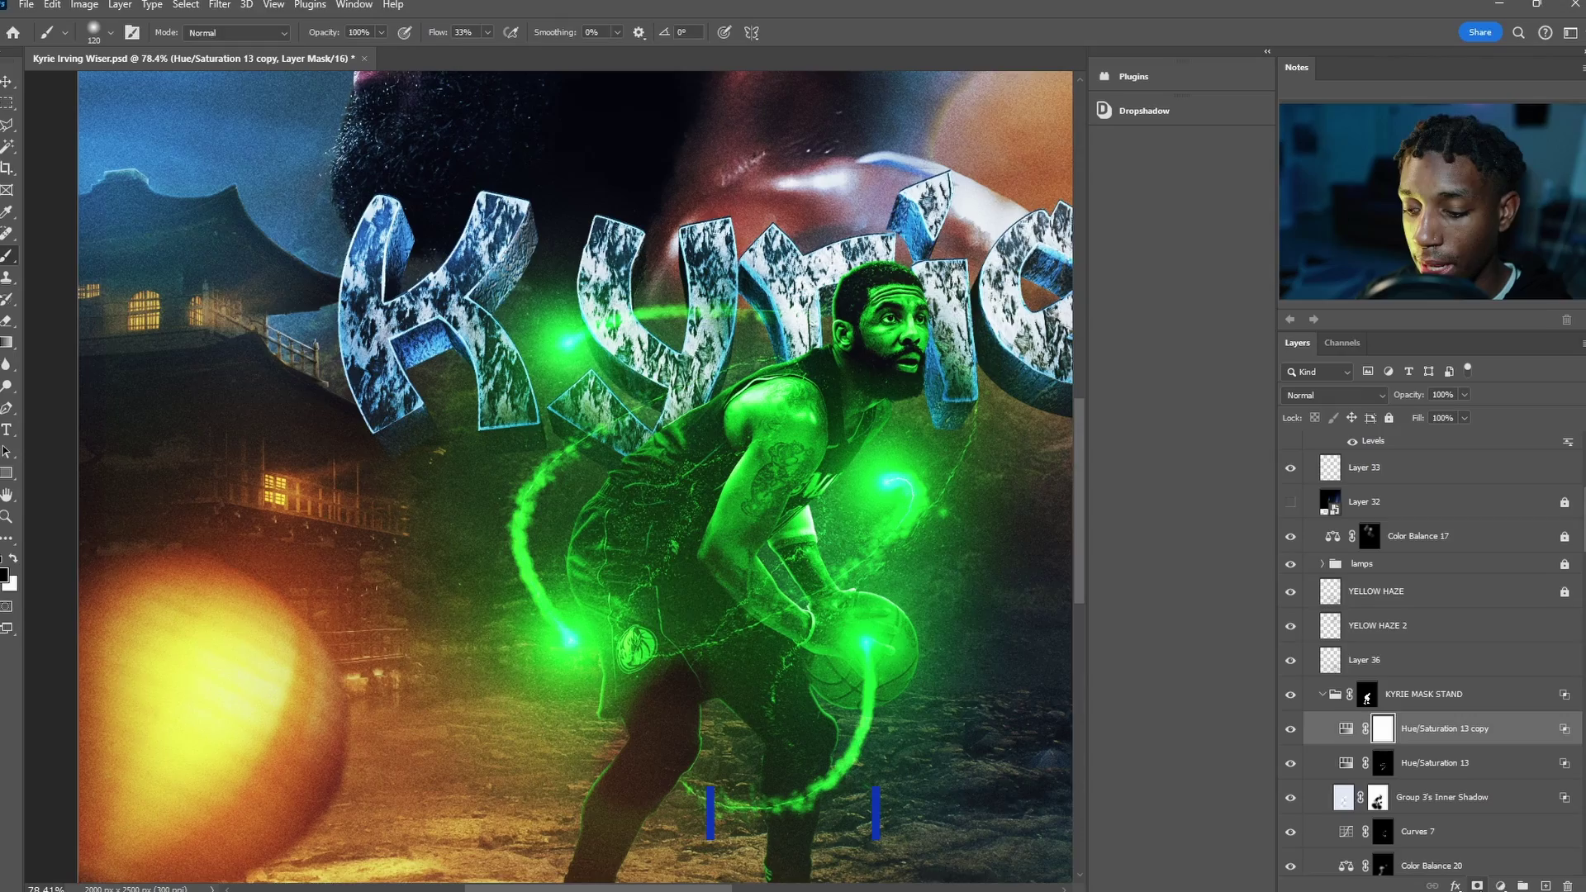
# Give the Hue/Saturation 13 copy an inverted black mask and paint soft green glow over the jersey with a large white brush.
pyautogui.hotkey('ctrl', 'i')
pyautogui.moveTo(672, 463); pyautogui.dragTo(770, 462)
pyautogui.click(771, 461)
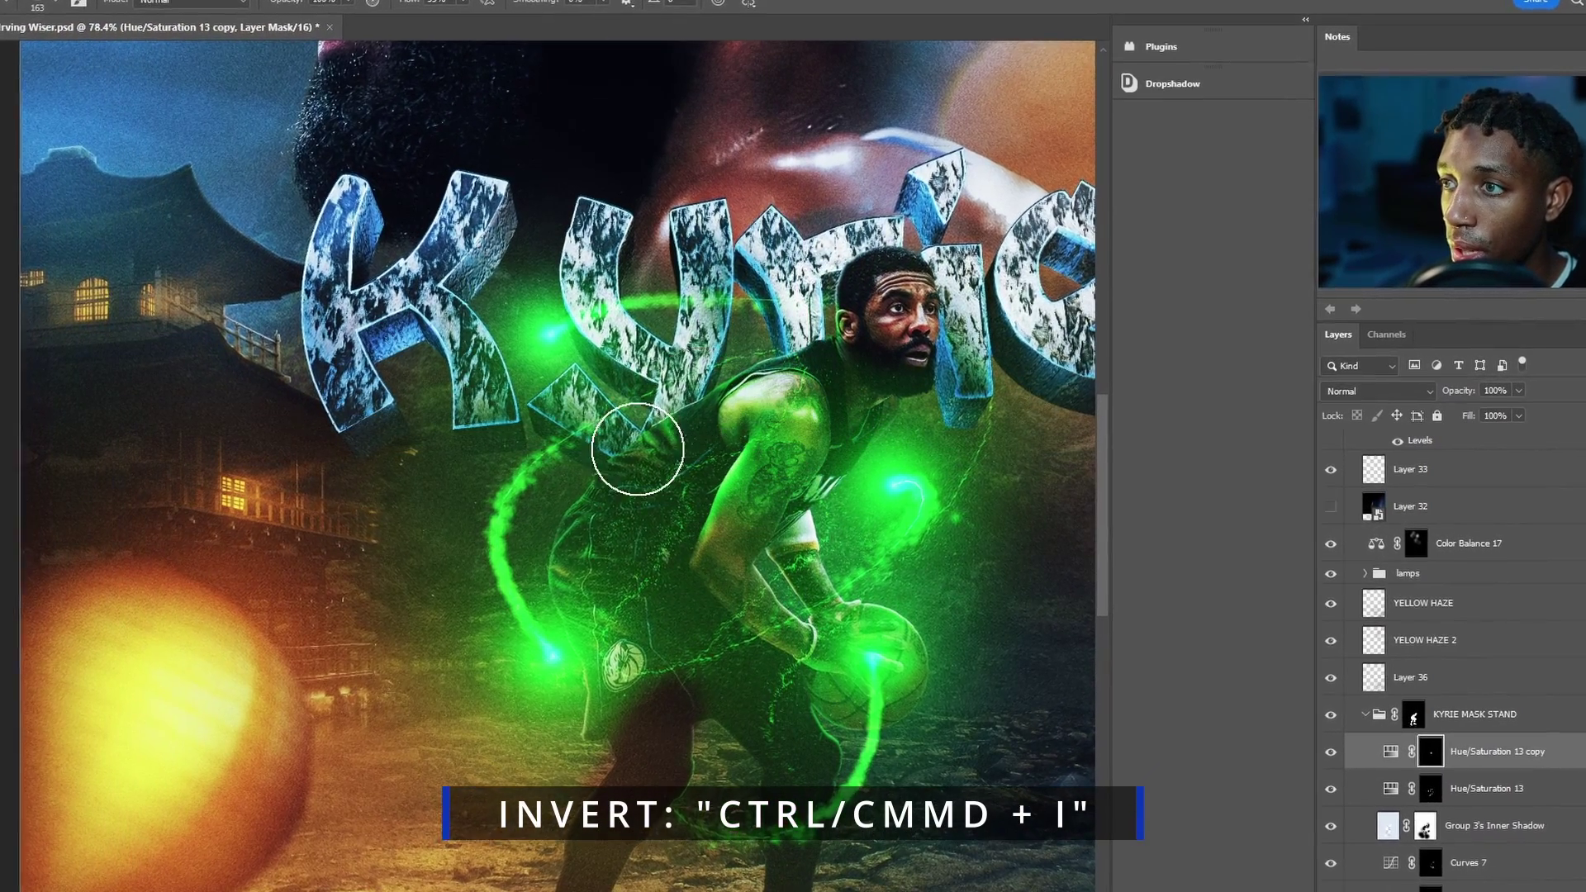
pyautogui.moveTo(612, 484); pyautogui.dragTo(641, 487)
pyautogui.moveTo(724, 614); pyautogui.dragTo(712, 613)
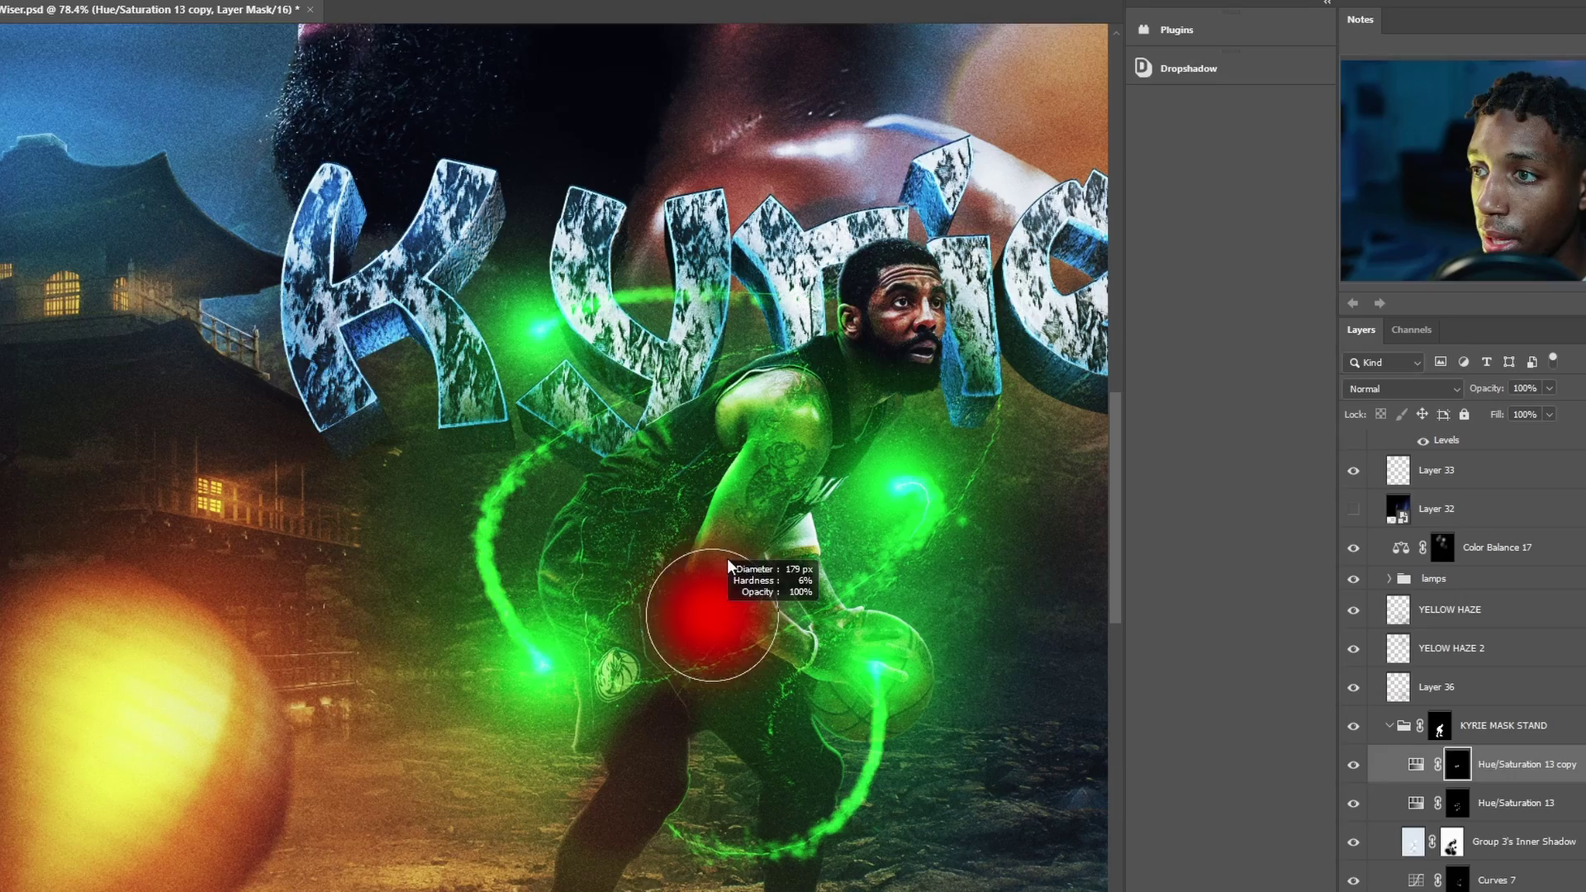
pyautogui.click(712, 613)
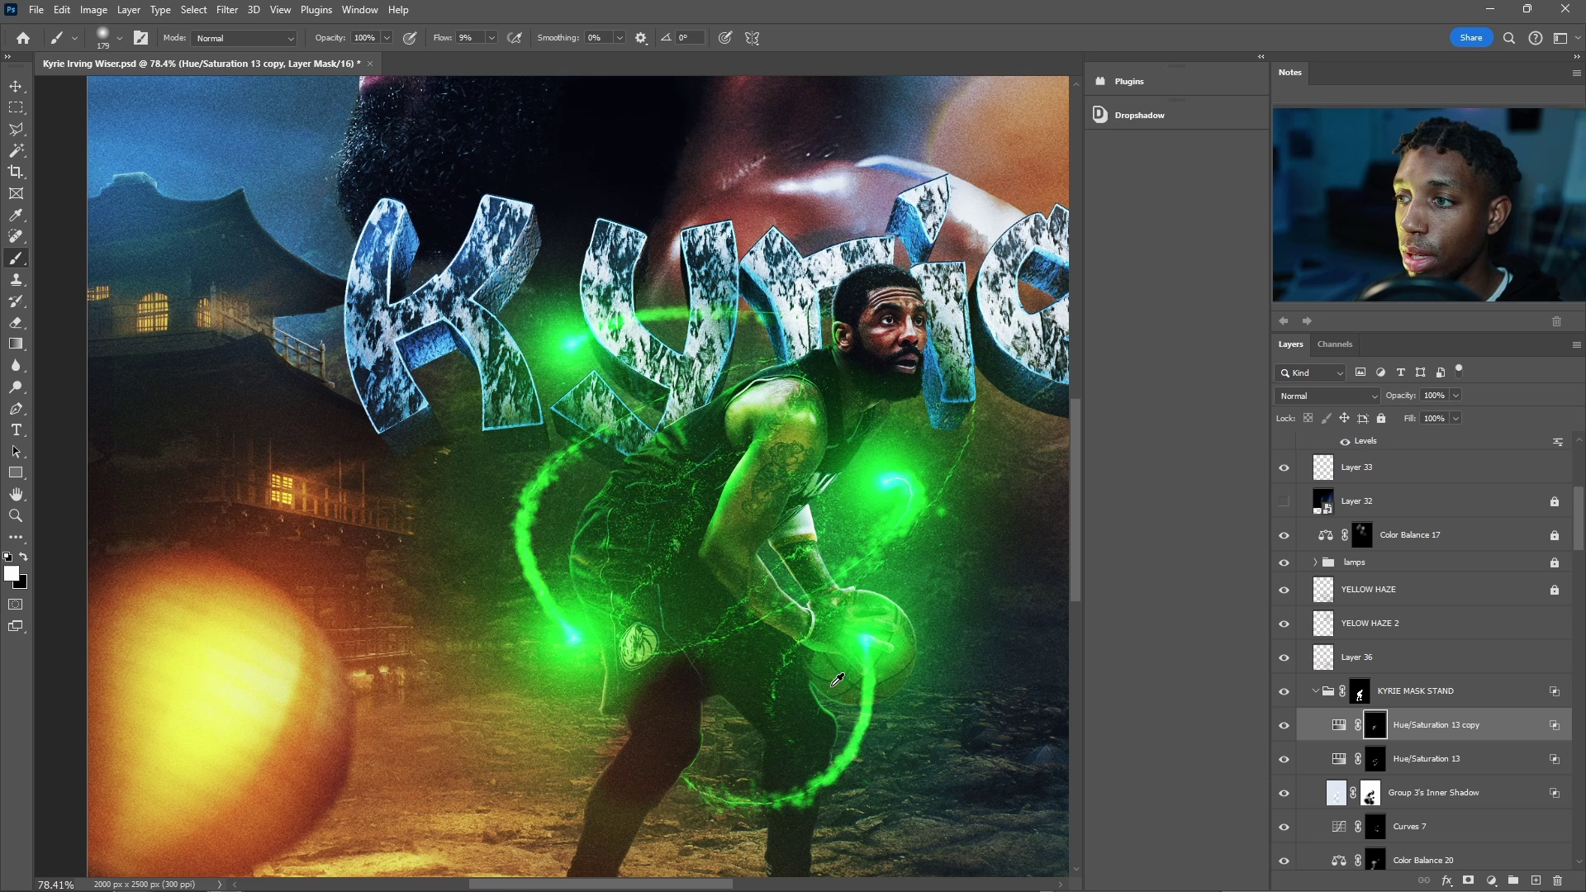
# Open the Hue/Saturation 13 copy's blending options, and paint more soft green at 9% flow around the player's jersey and shorts on its mask.
pyautogui.rightClick(1340, 730)
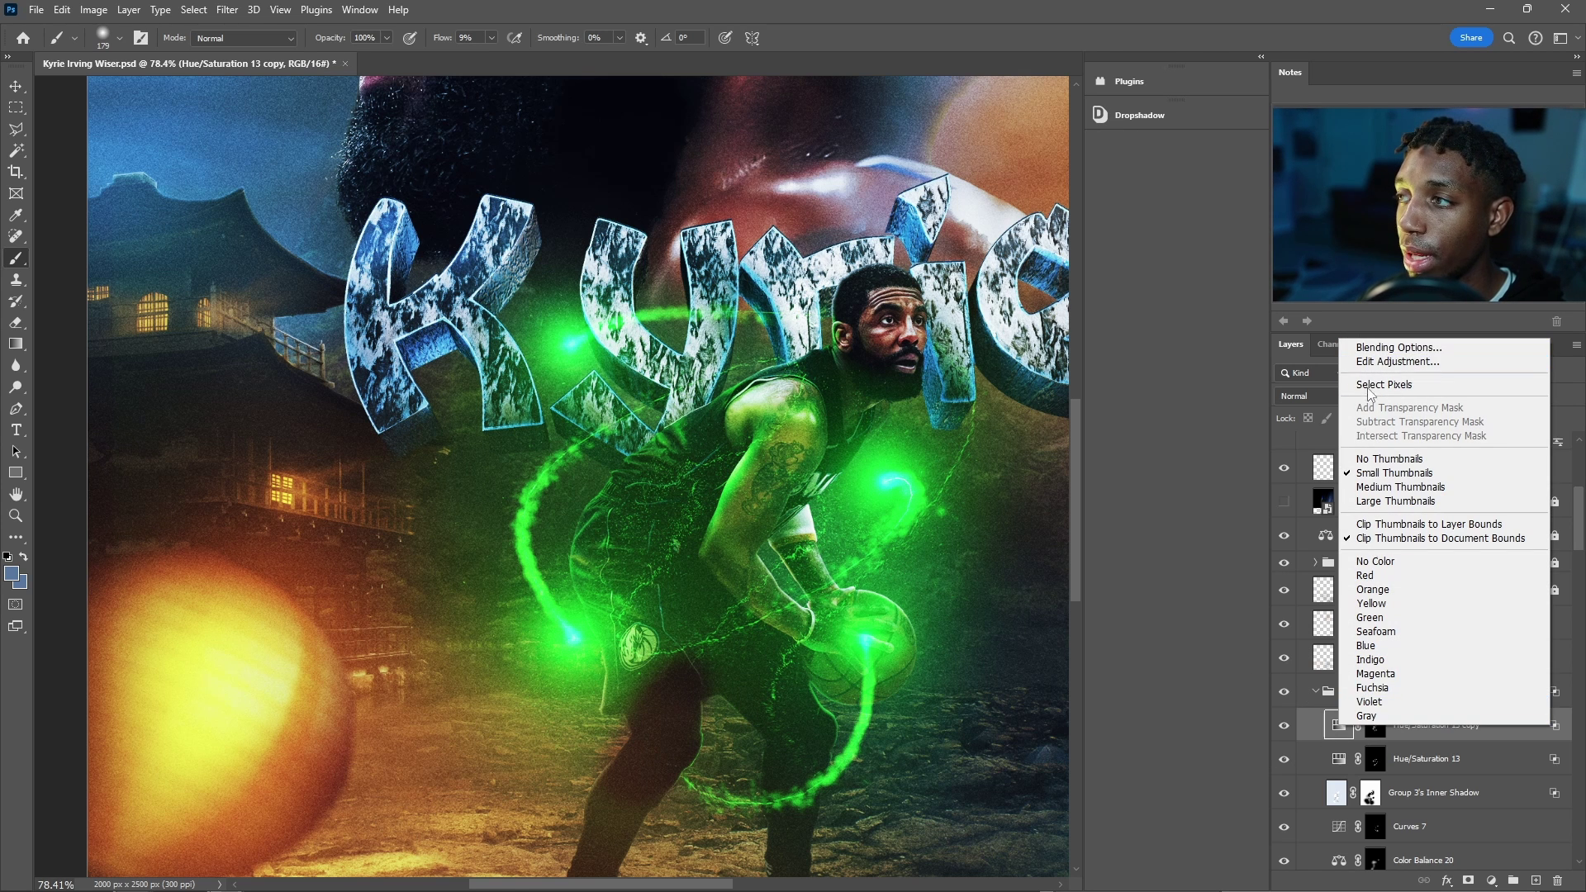
pyautogui.click(1388, 348)
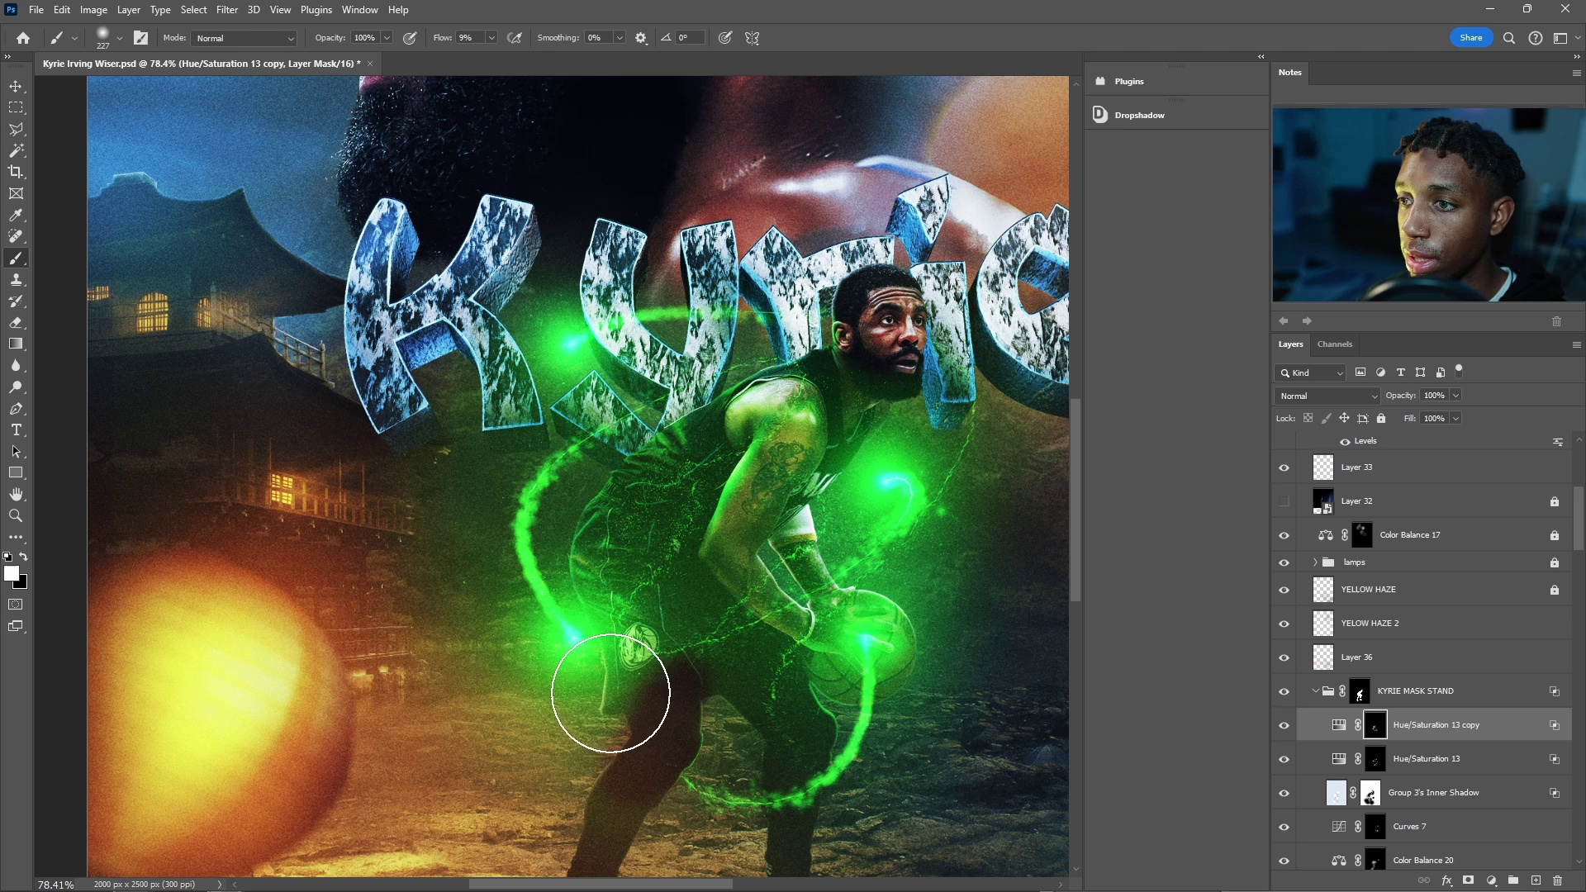
pyautogui.keyDown('alt'); pyautogui.moveTo(596, 521); pyautogui.dragTo(565, 521); pyautogui.keyUp('alt')
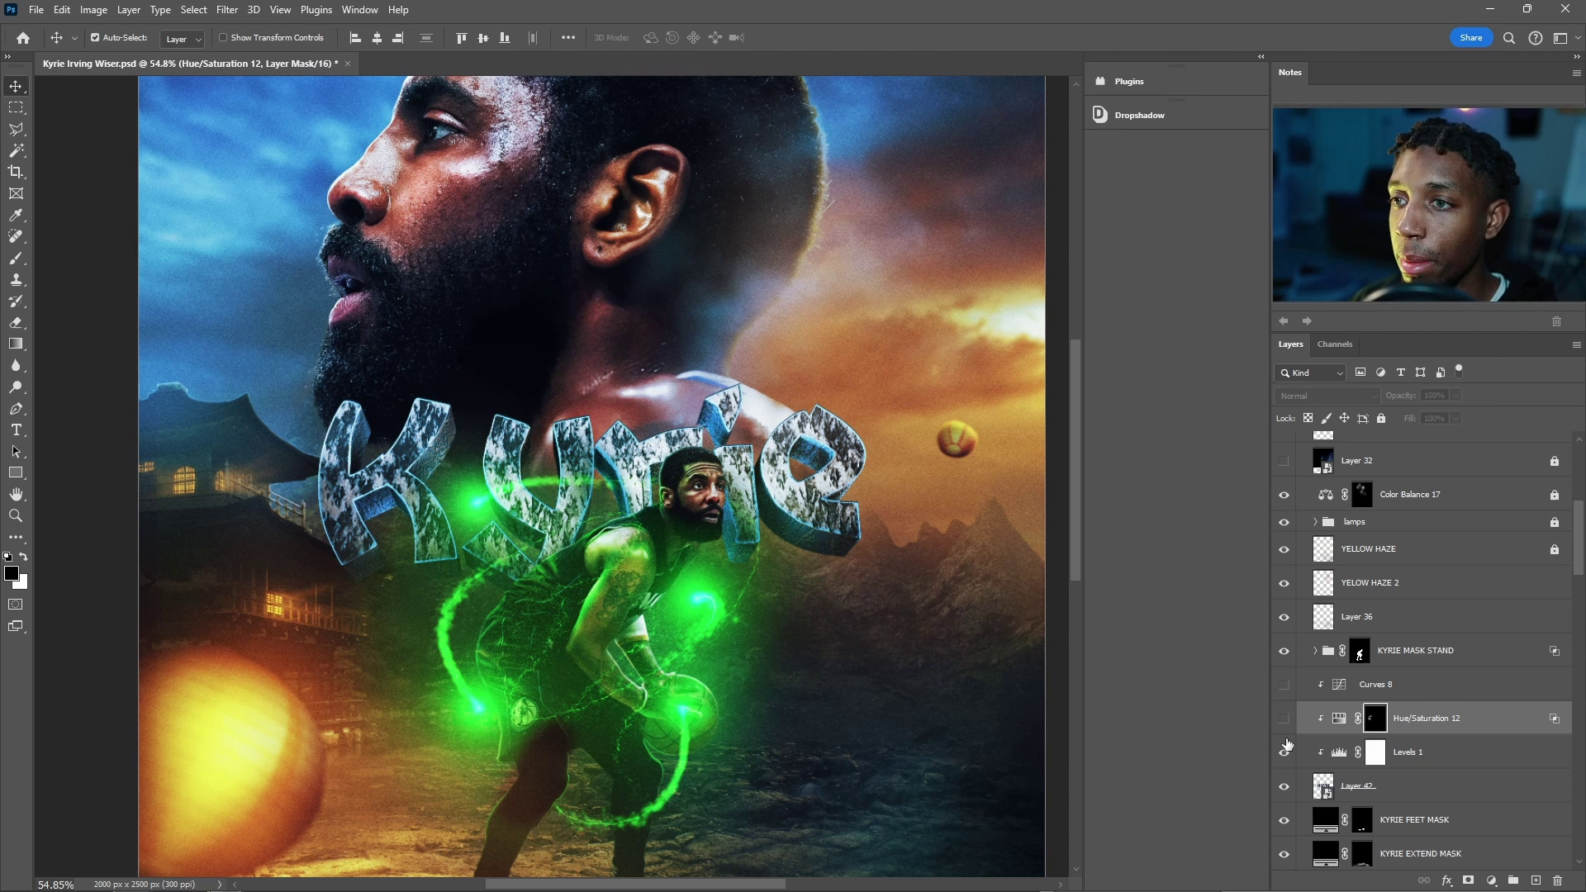
# Turn on the visibility of the Hue/Saturation 12 and Curves 8 adjustments clipped to the Kyrie lettering.
pyautogui.click(1286, 719)
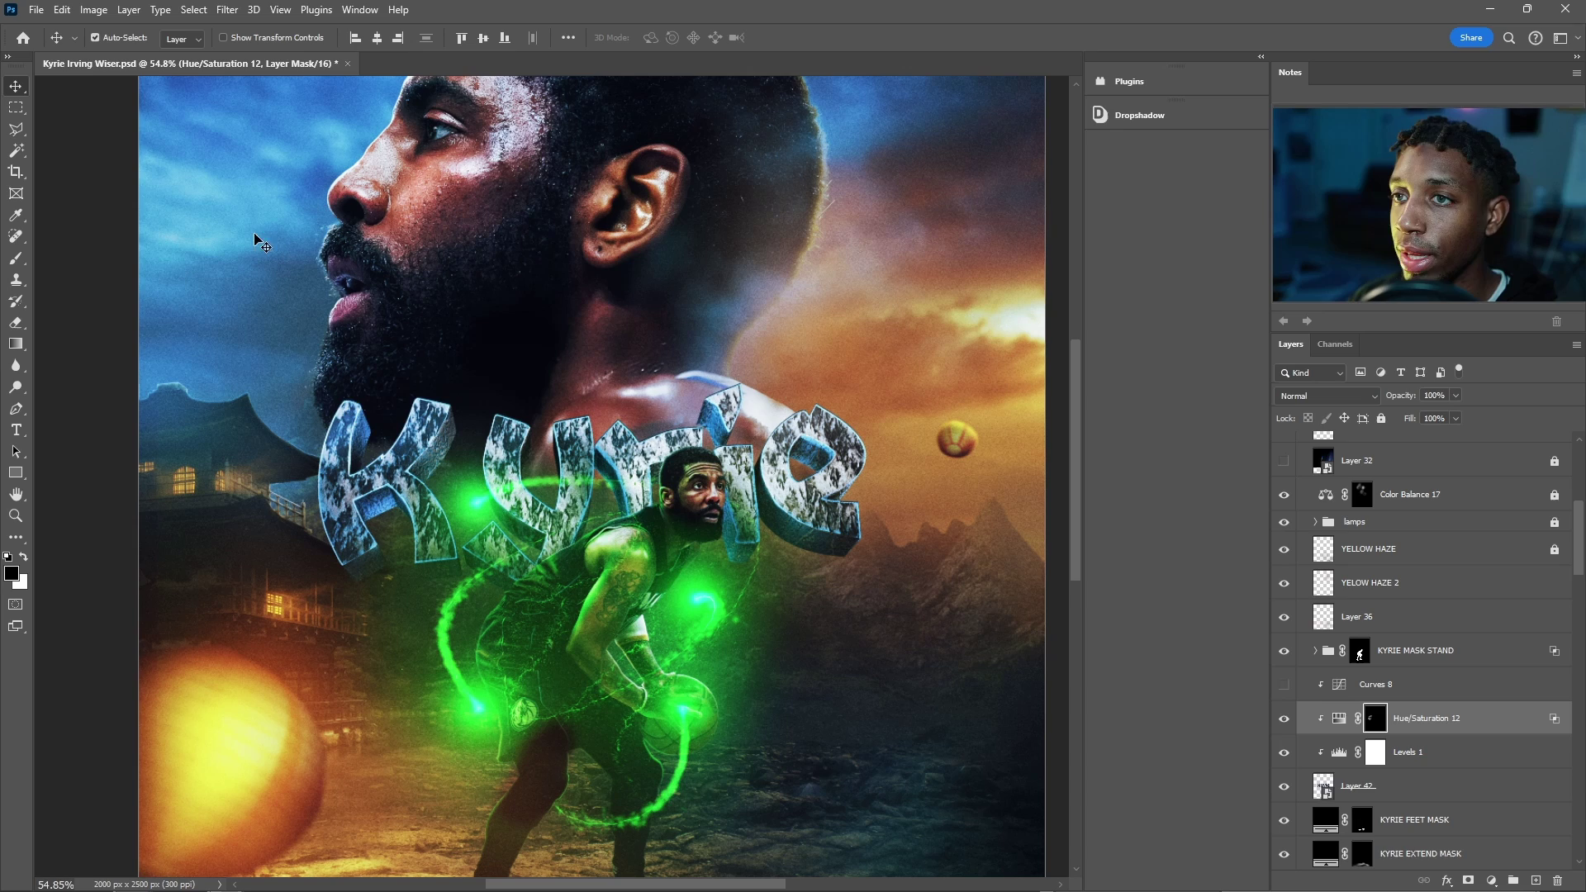
pyautogui.click(1285, 686)
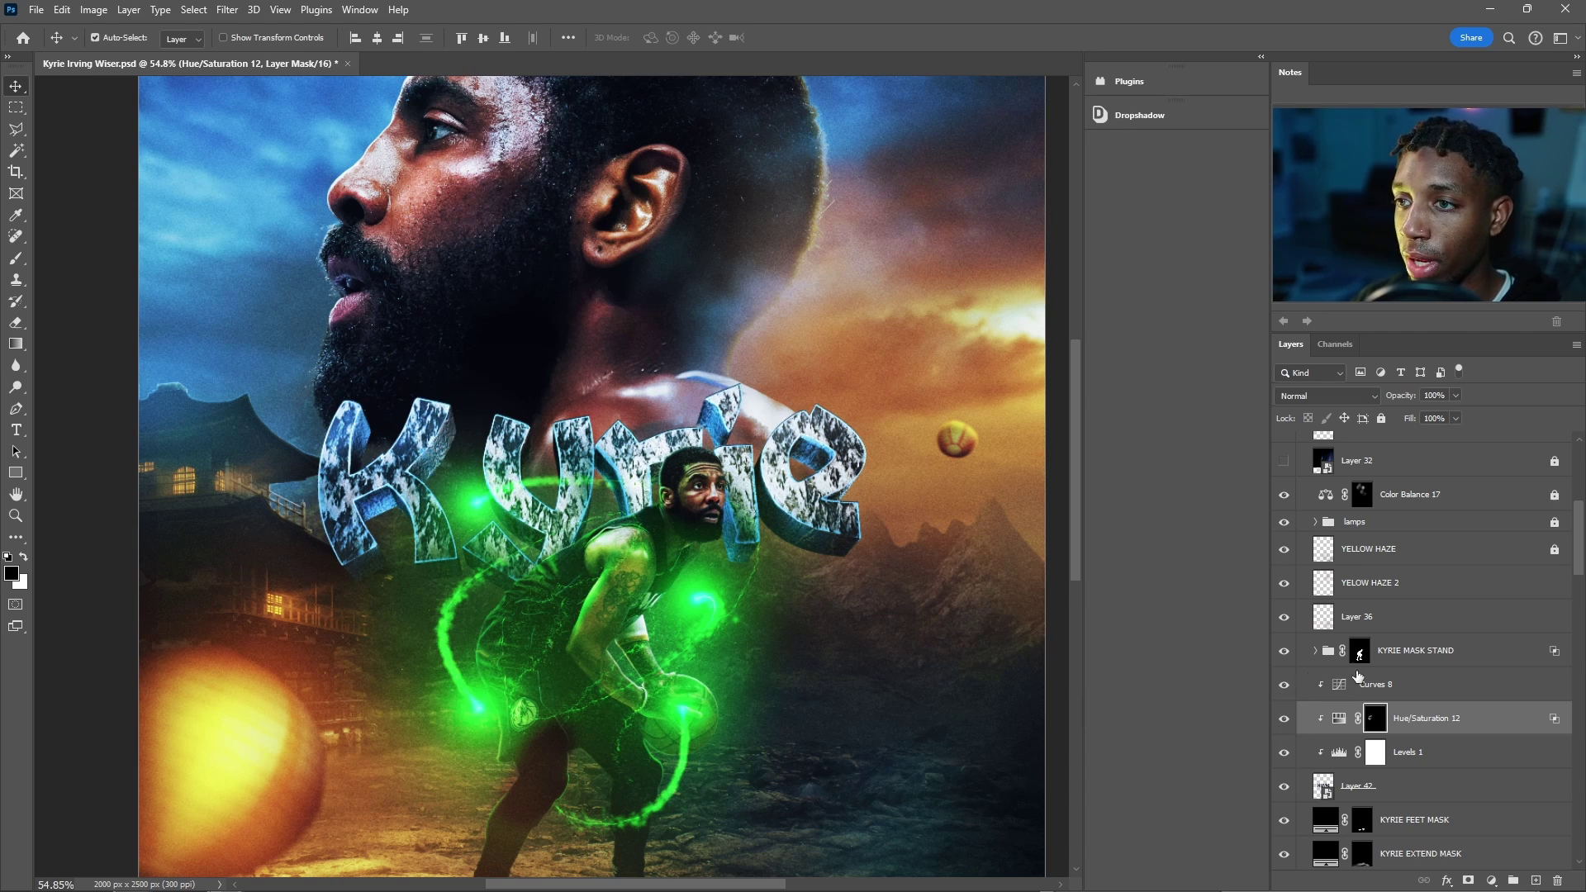
pyautogui.scroll(-3, 744, 454)
pyautogui.scroll(3, 701, 398)
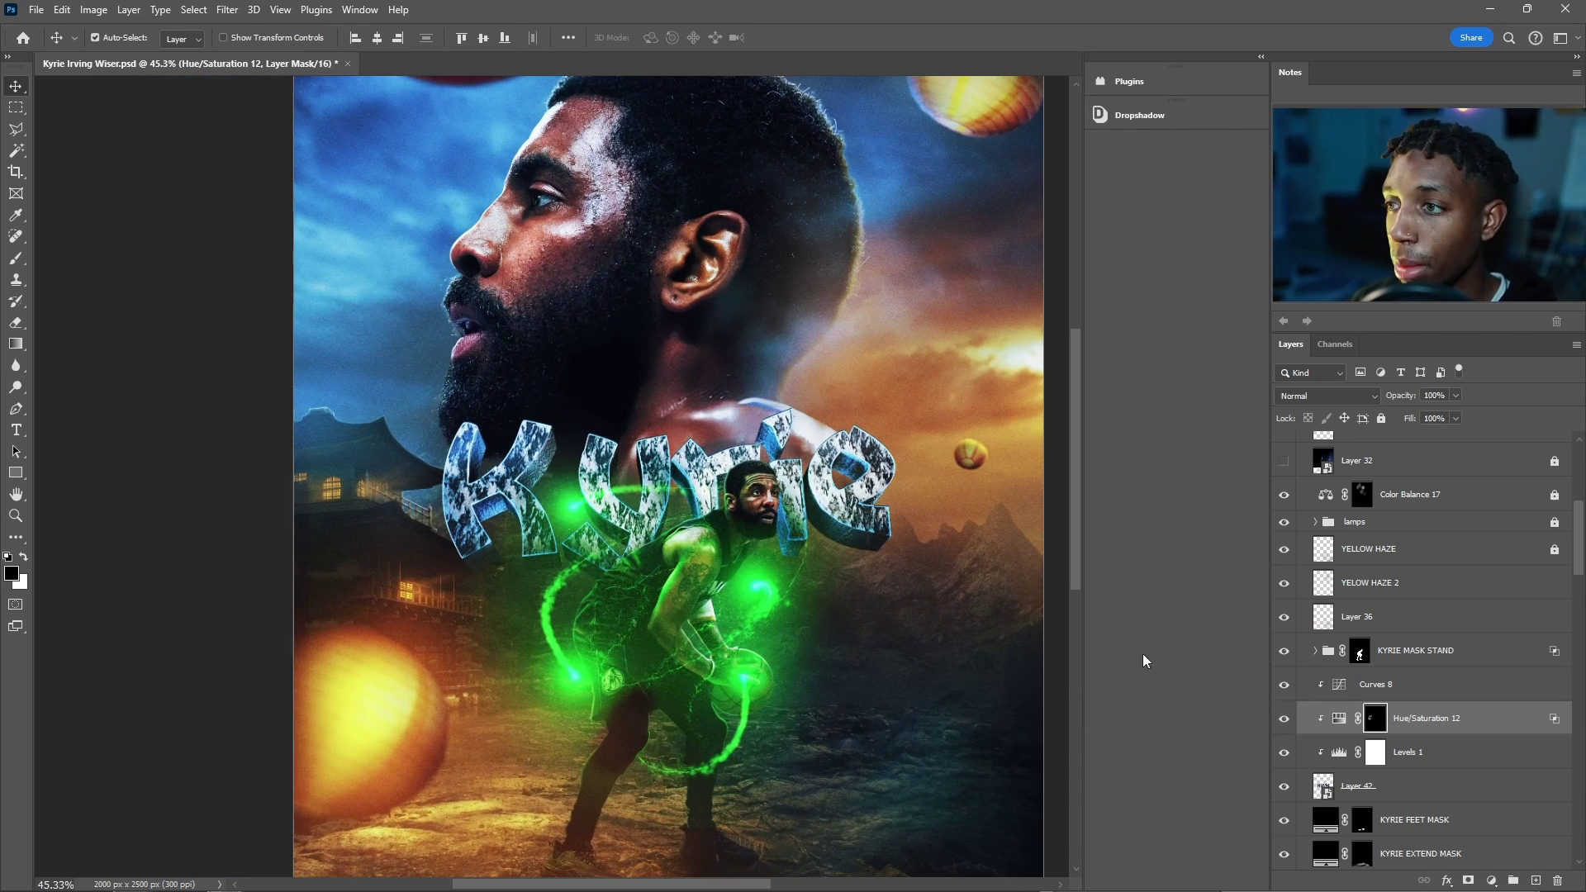
# Add a clipped Hue/Saturation adjustment directly above Curves 8 on the Kyrie lettering.
pyautogui.click(1382, 687)
pyautogui.scroll(4, 1024, 351)
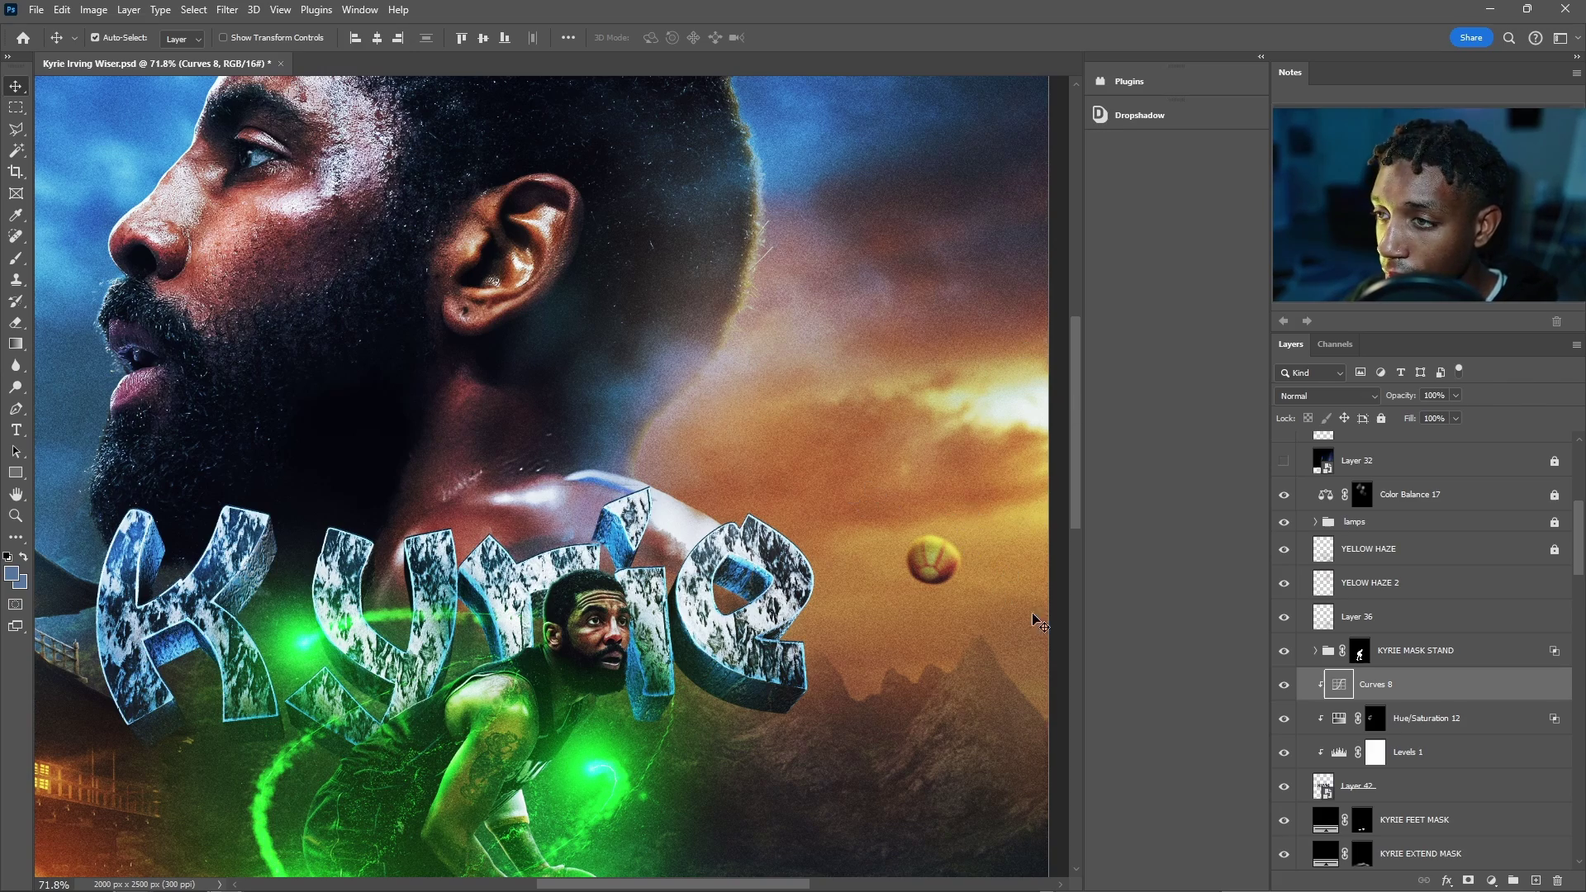
pyautogui.scroll(-2, 1037, 621)
pyautogui.scroll(1, 683, 441)
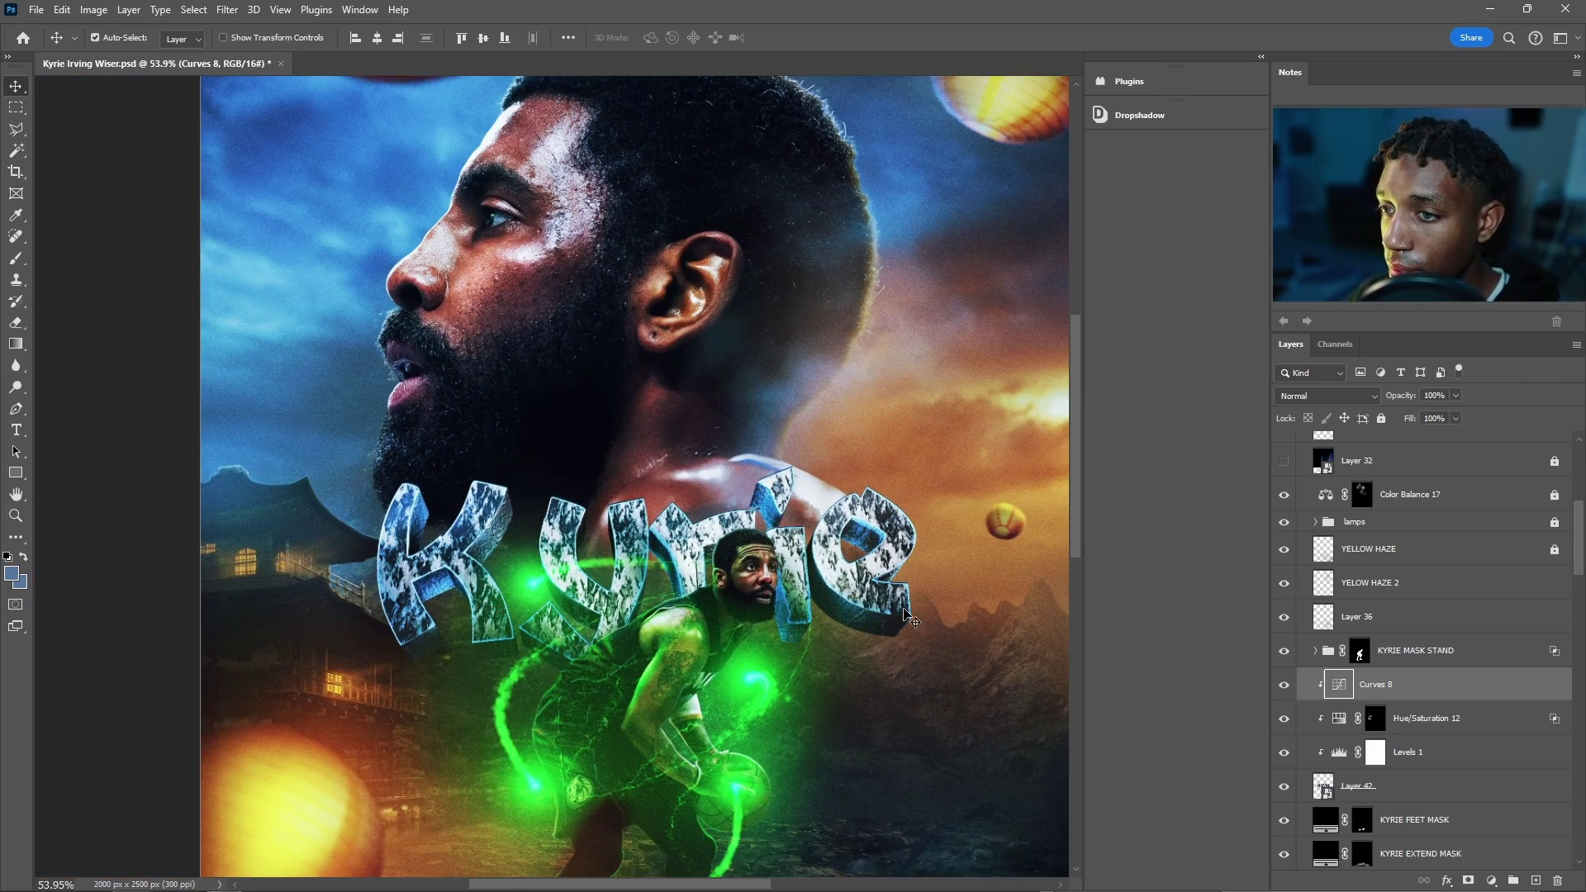
pyautogui.scroll(4, 595, 620)
pyautogui.scroll(4, 166, 738)
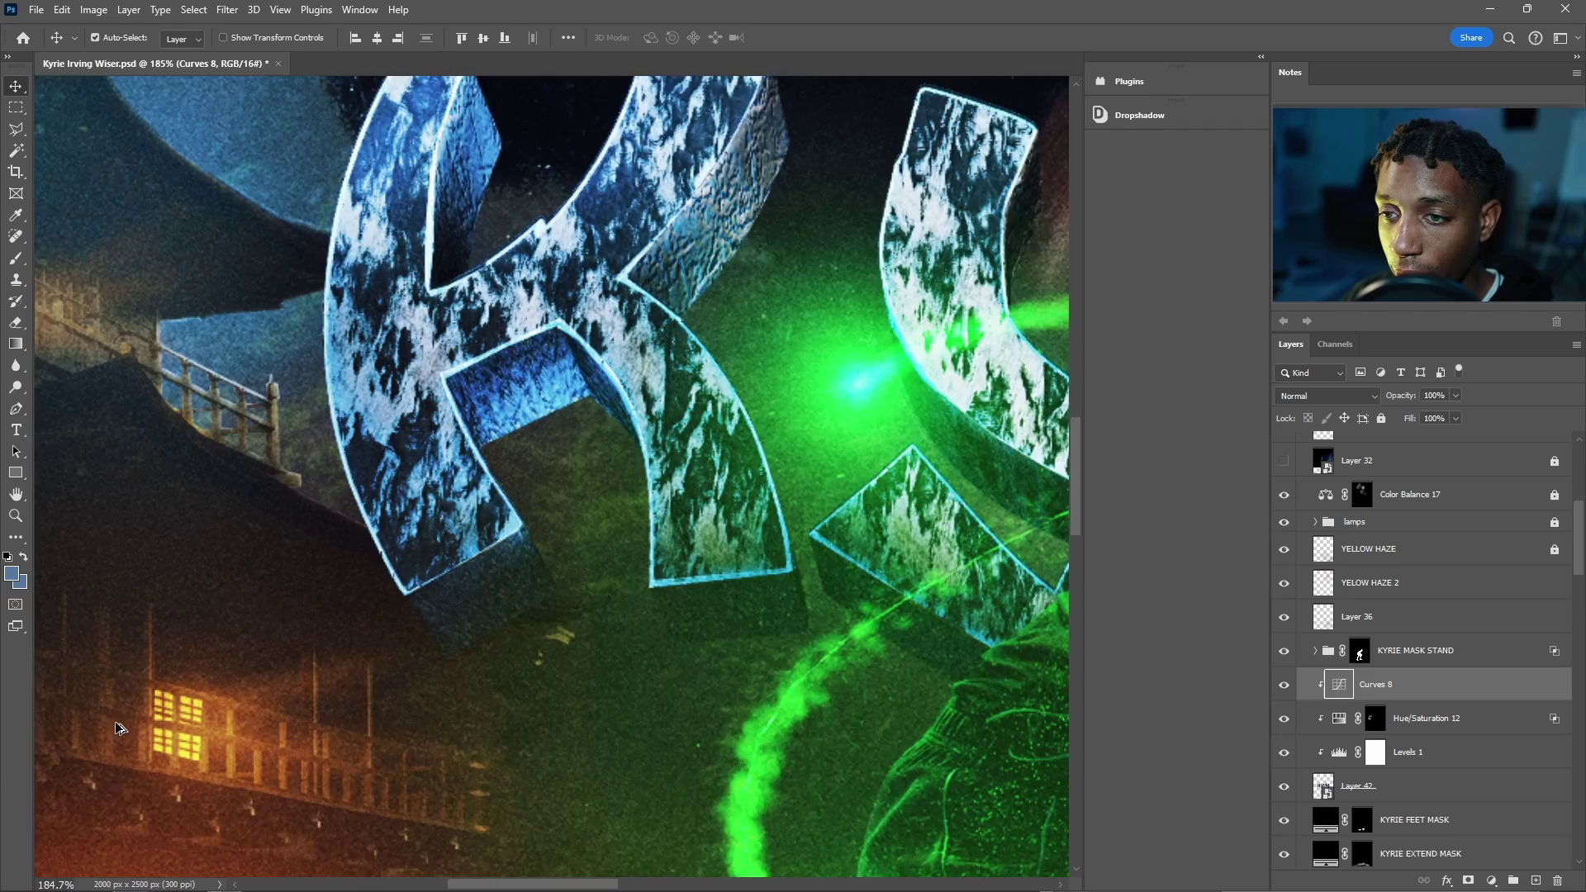
pyautogui.scroll(-3, 173, 738)
pyautogui.scroll(-4, 174, 738)
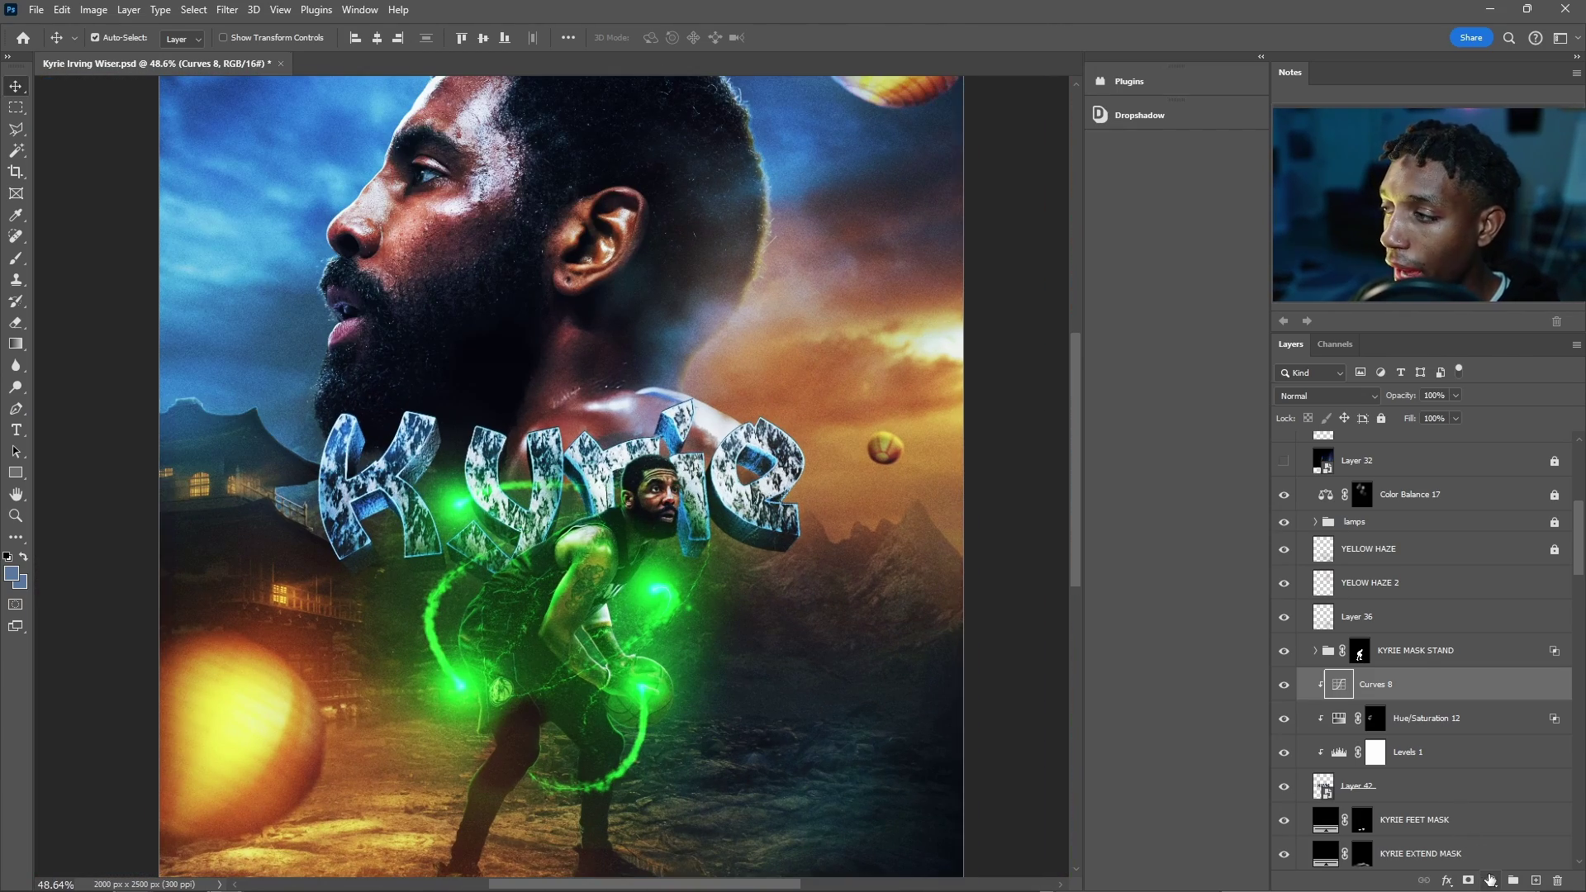
pyautogui.click(1491, 881)
pyautogui.click(1476, 717)
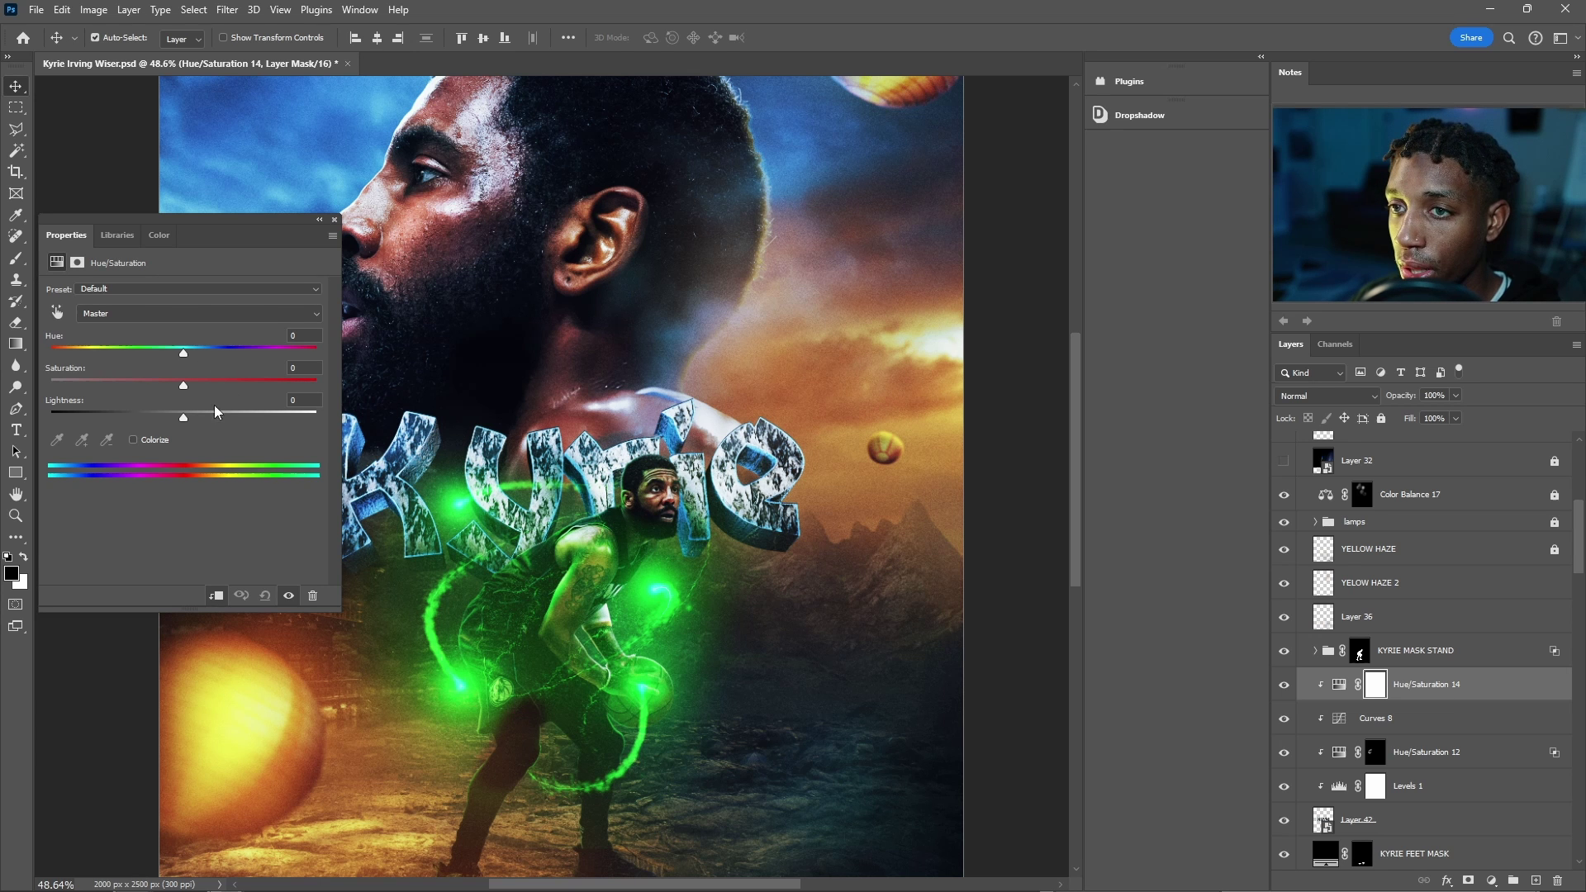
# Colorize Hue/Saturation 14 with Hue 40 and Lightness +18, invert its mask, and paint warm light along the edges of the lettering's "e".
pyautogui.click(133, 440)
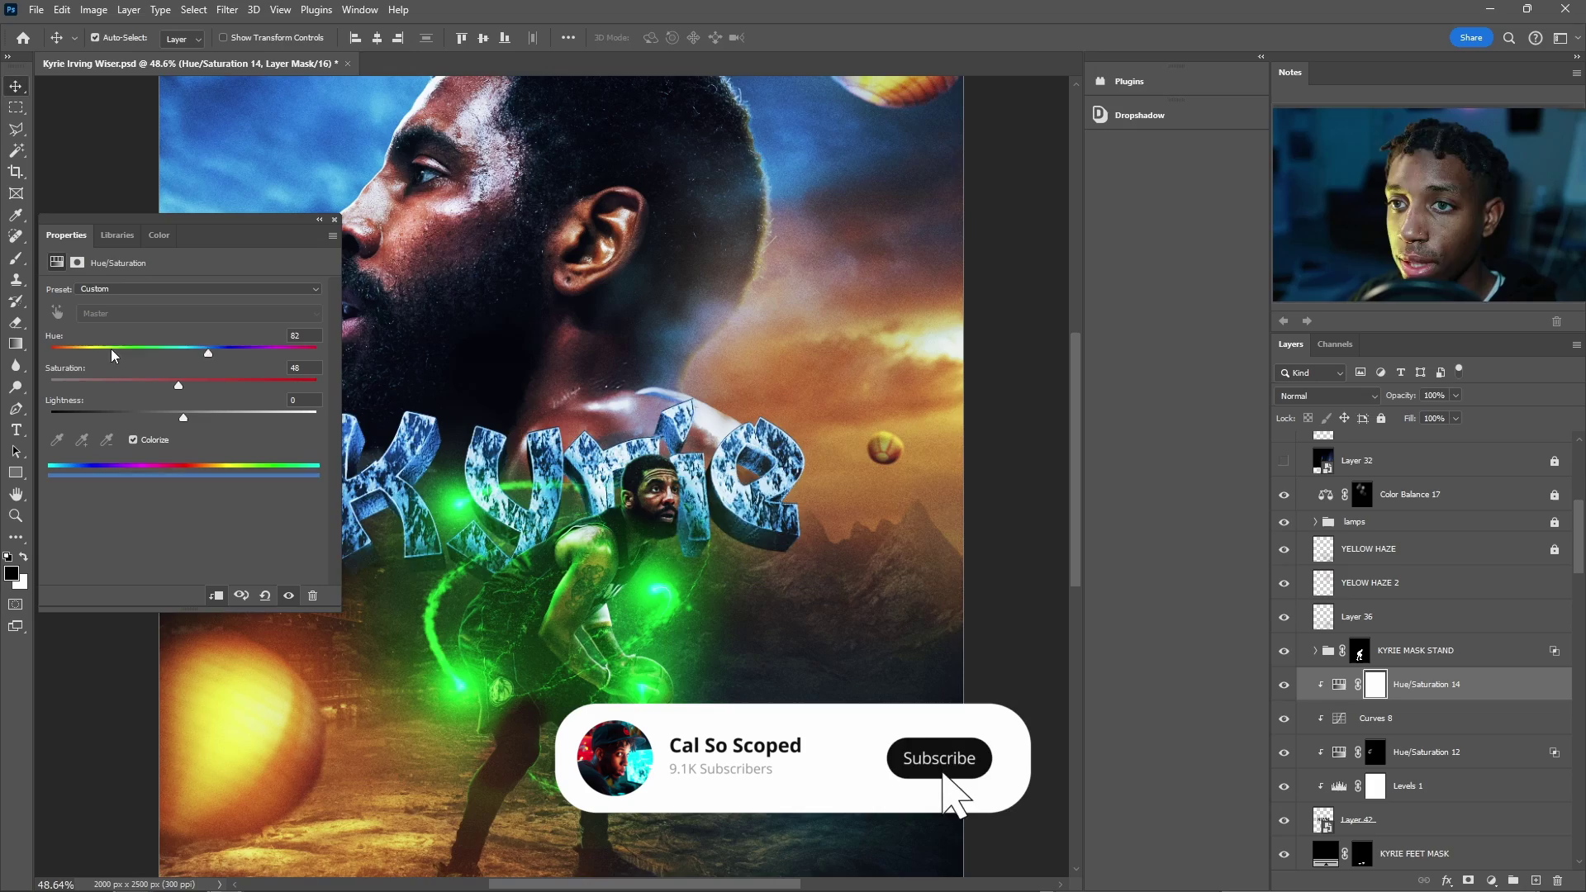
pyautogui.press('b')
pyautogui.moveTo(187, 414); pyautogui.dragTo(208, 418)
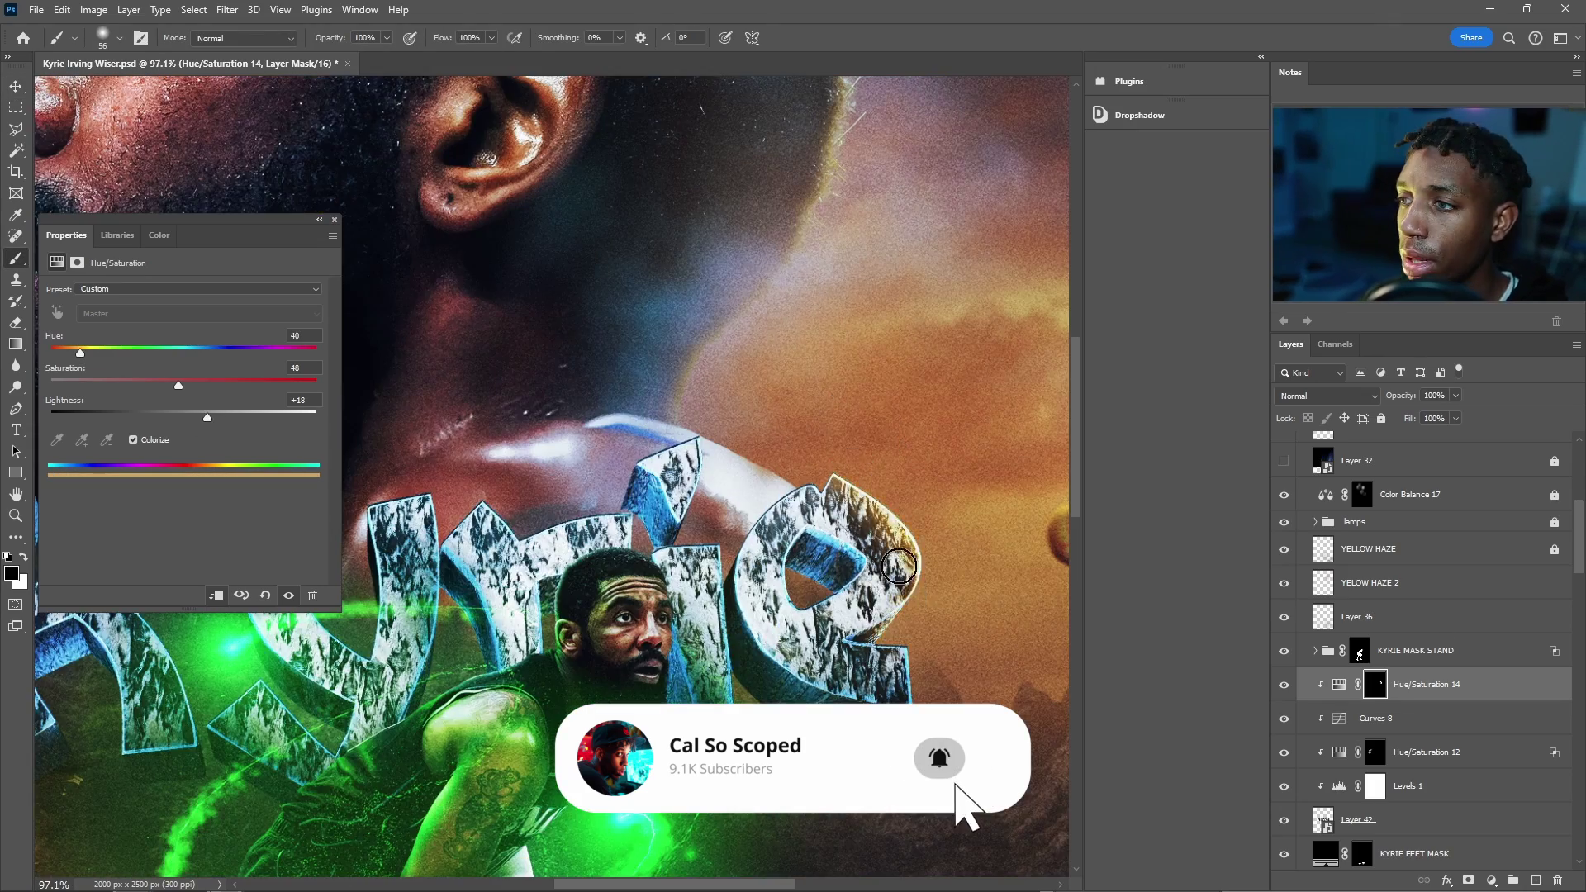
pyautogui.scroll(1, 850, 432)
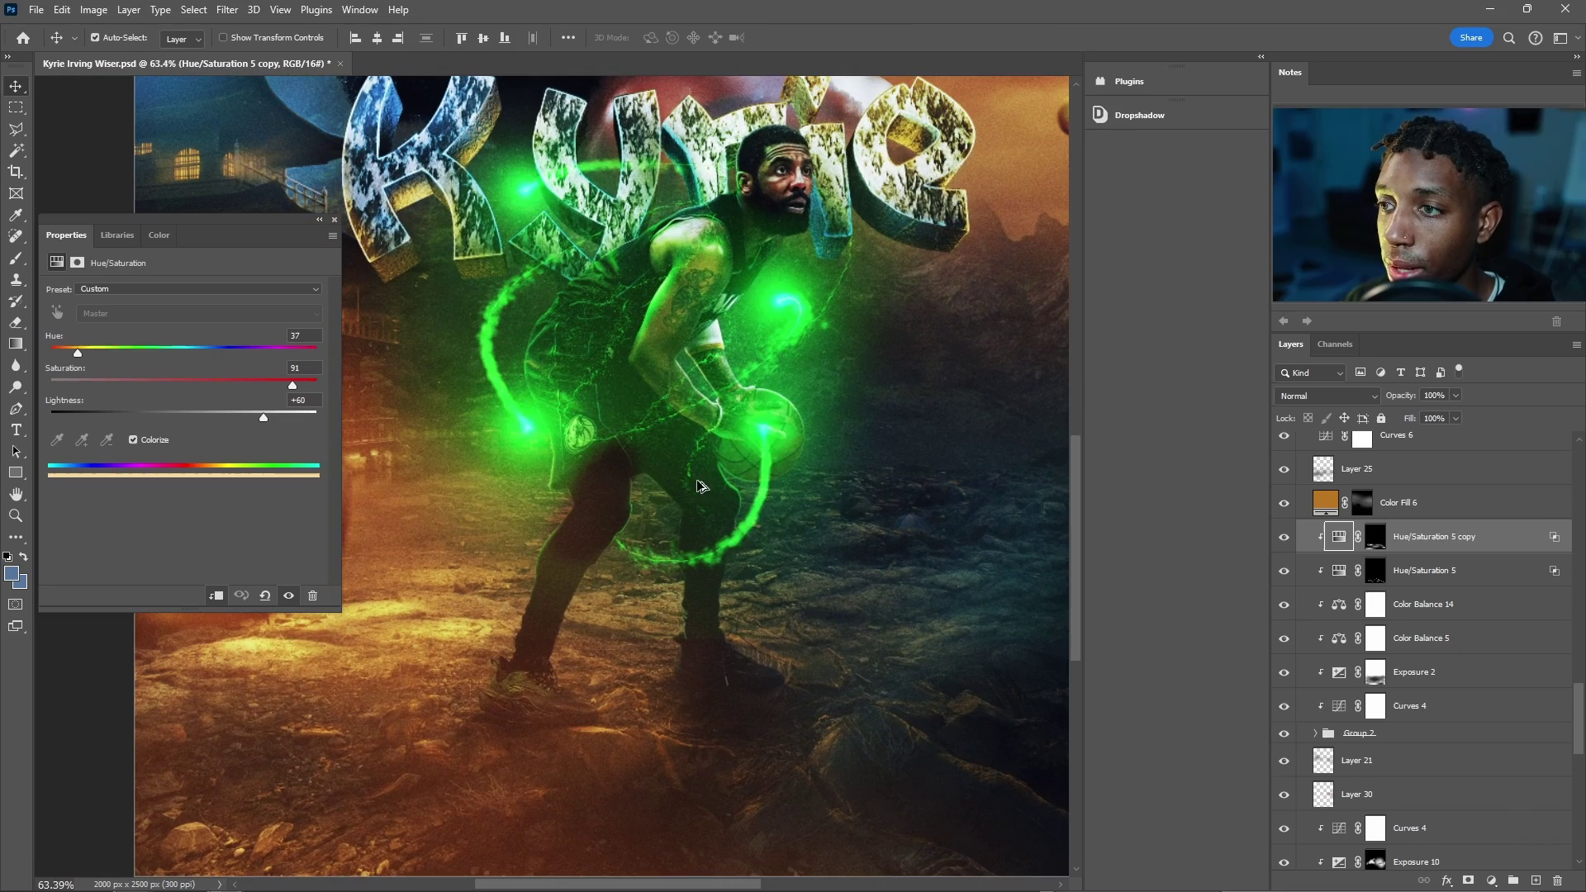
# Copy the Hue/Saturation 13 adjustment from the KYRIE MASK STAND group and clip it to the ground layers above Hue/Saturation 5 copy.
pyautogui.click(701, 276)
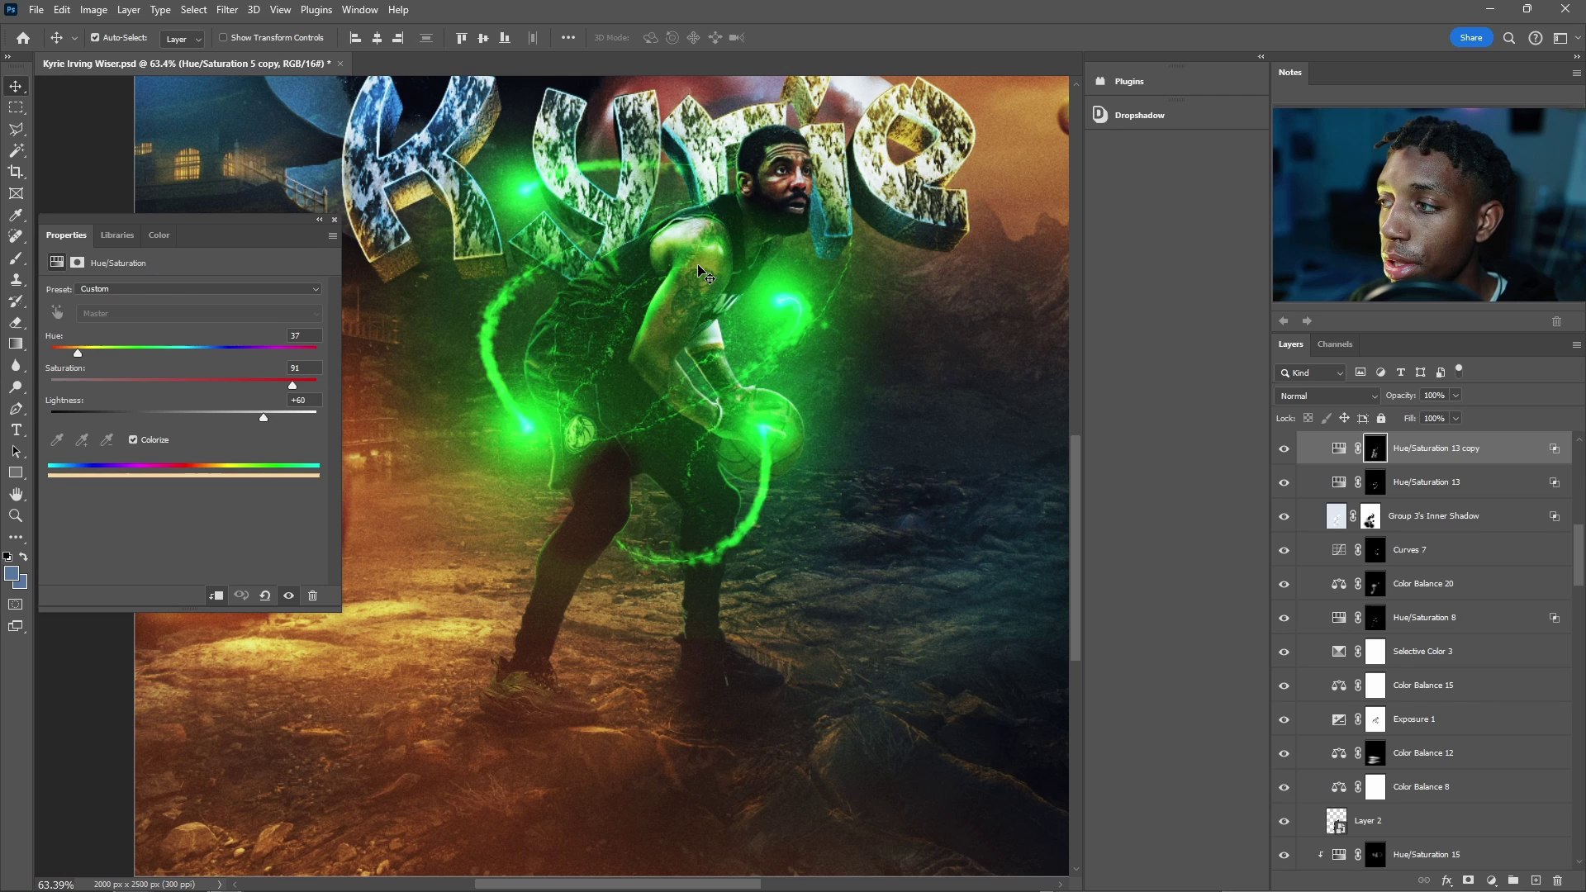
pyautogui.scroll(3, 1405, 562)
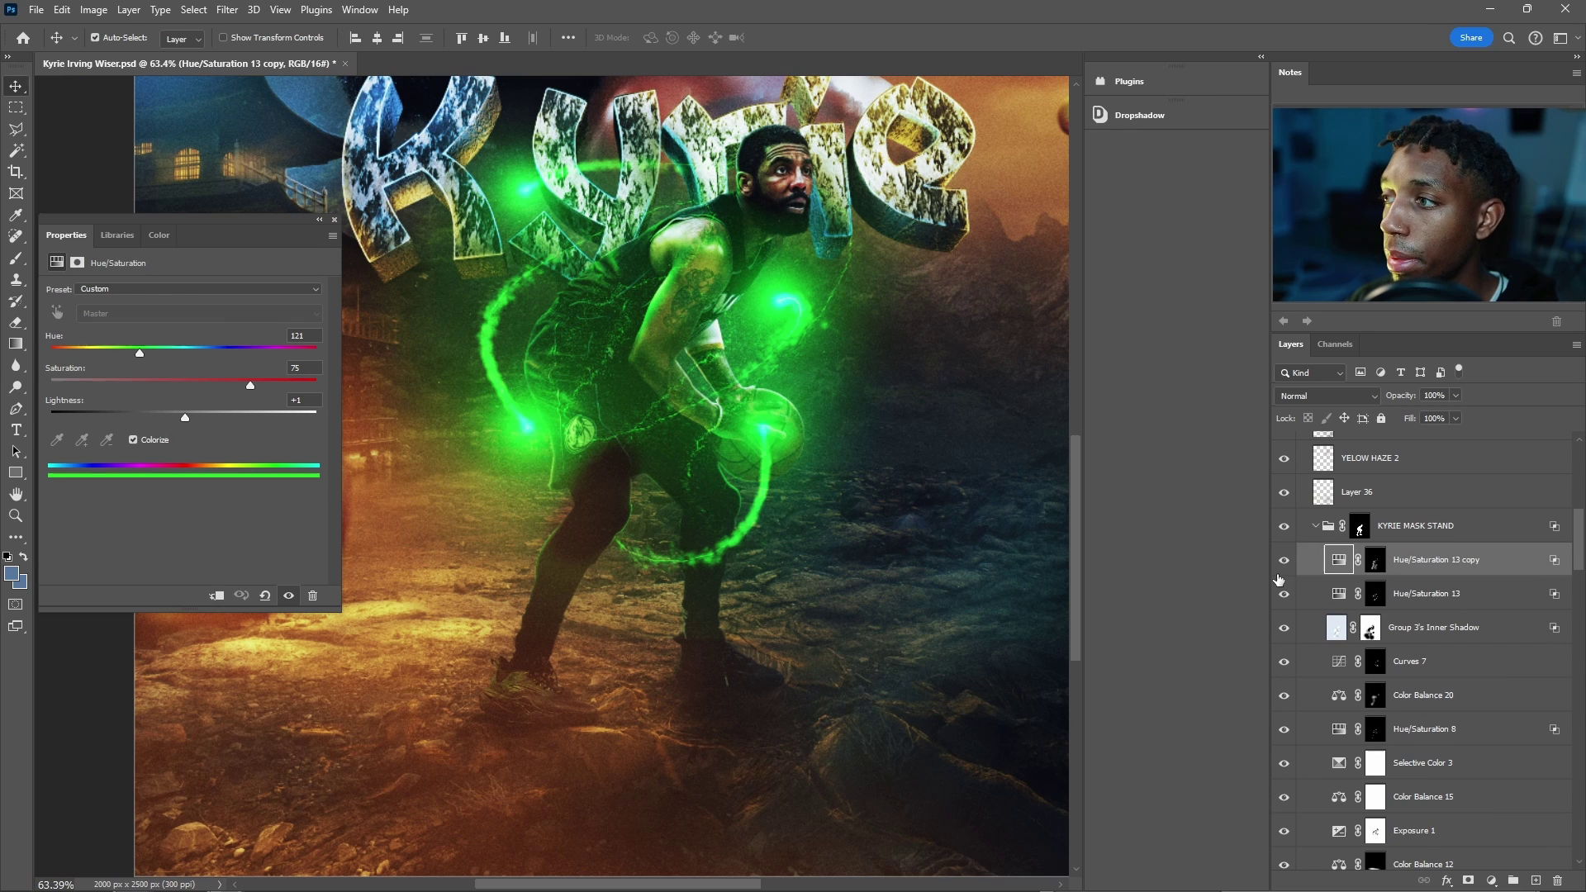
pyautogui.click(1408, 602)
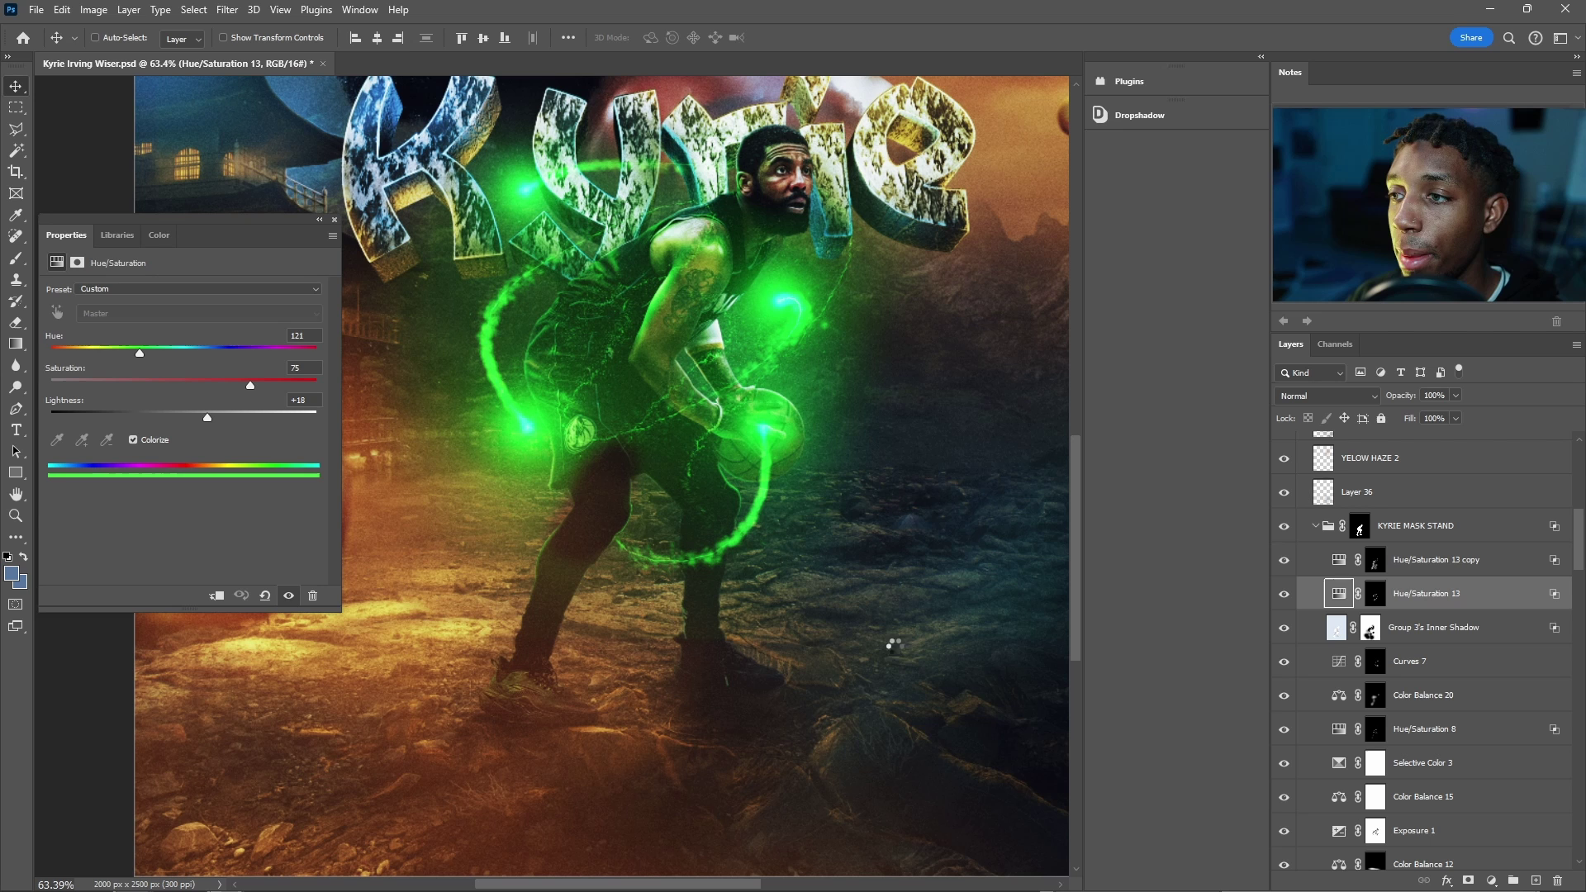
pyautogui.click(1356, 491)
pyautogui.scroll(-5, 1374, 719)
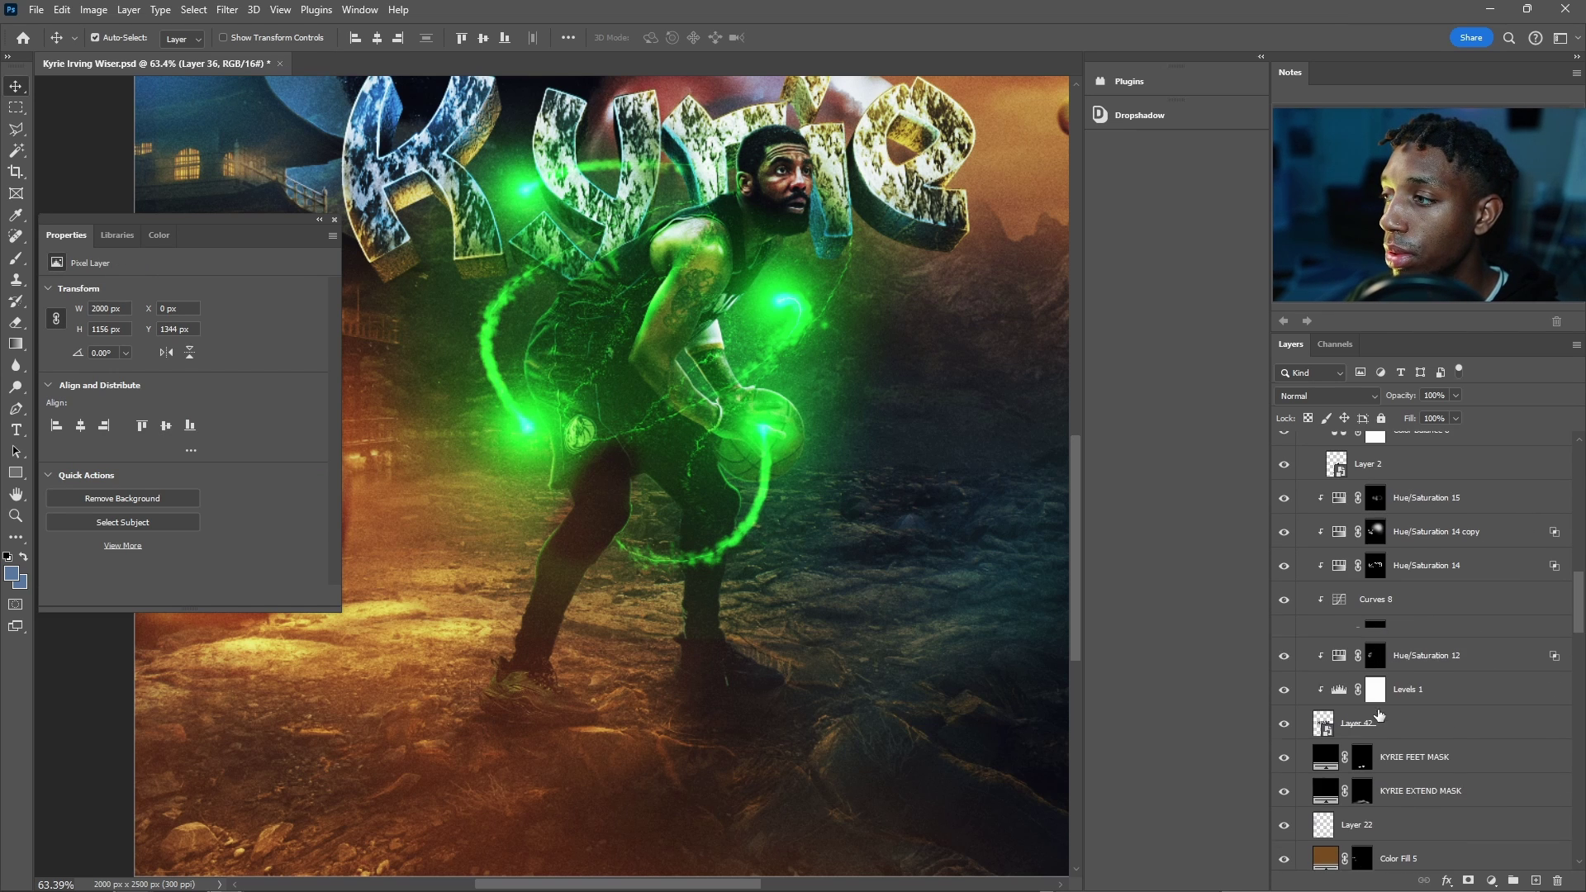
pyautogui.scroll(-5, 1374, 721)
pyautogui.click(1396, 657)
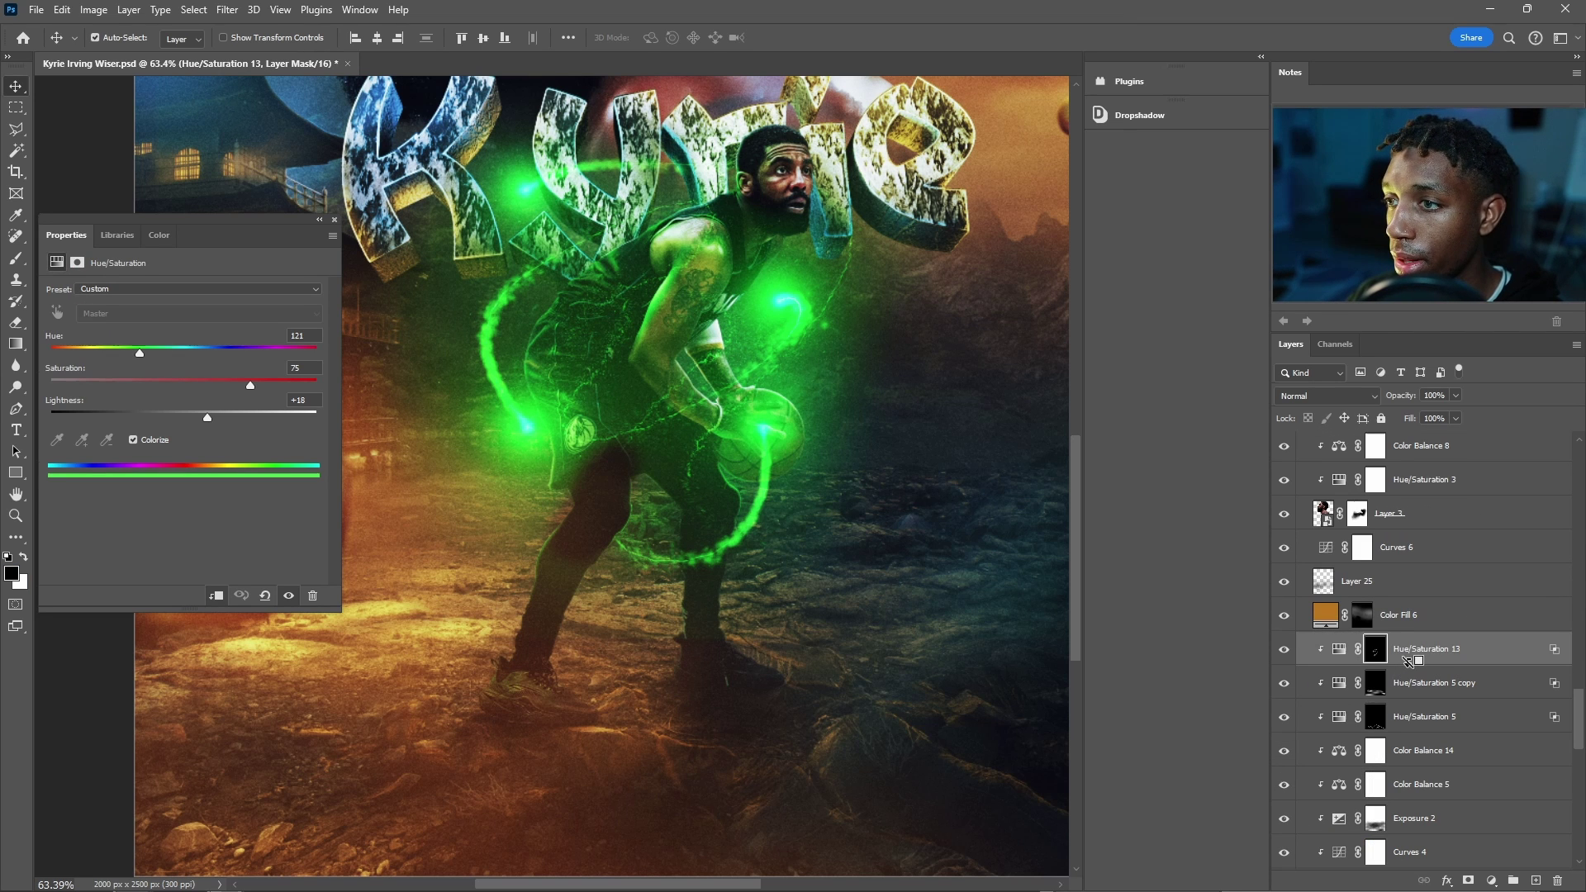
# Delete the layer mask of the ground's Hue/Saturation 13 adjustment.
pyautogui.rightClick(1374, 649)
pyautogui.click(1413, 670)
pyautogui.scroll(-3, 800, 666)
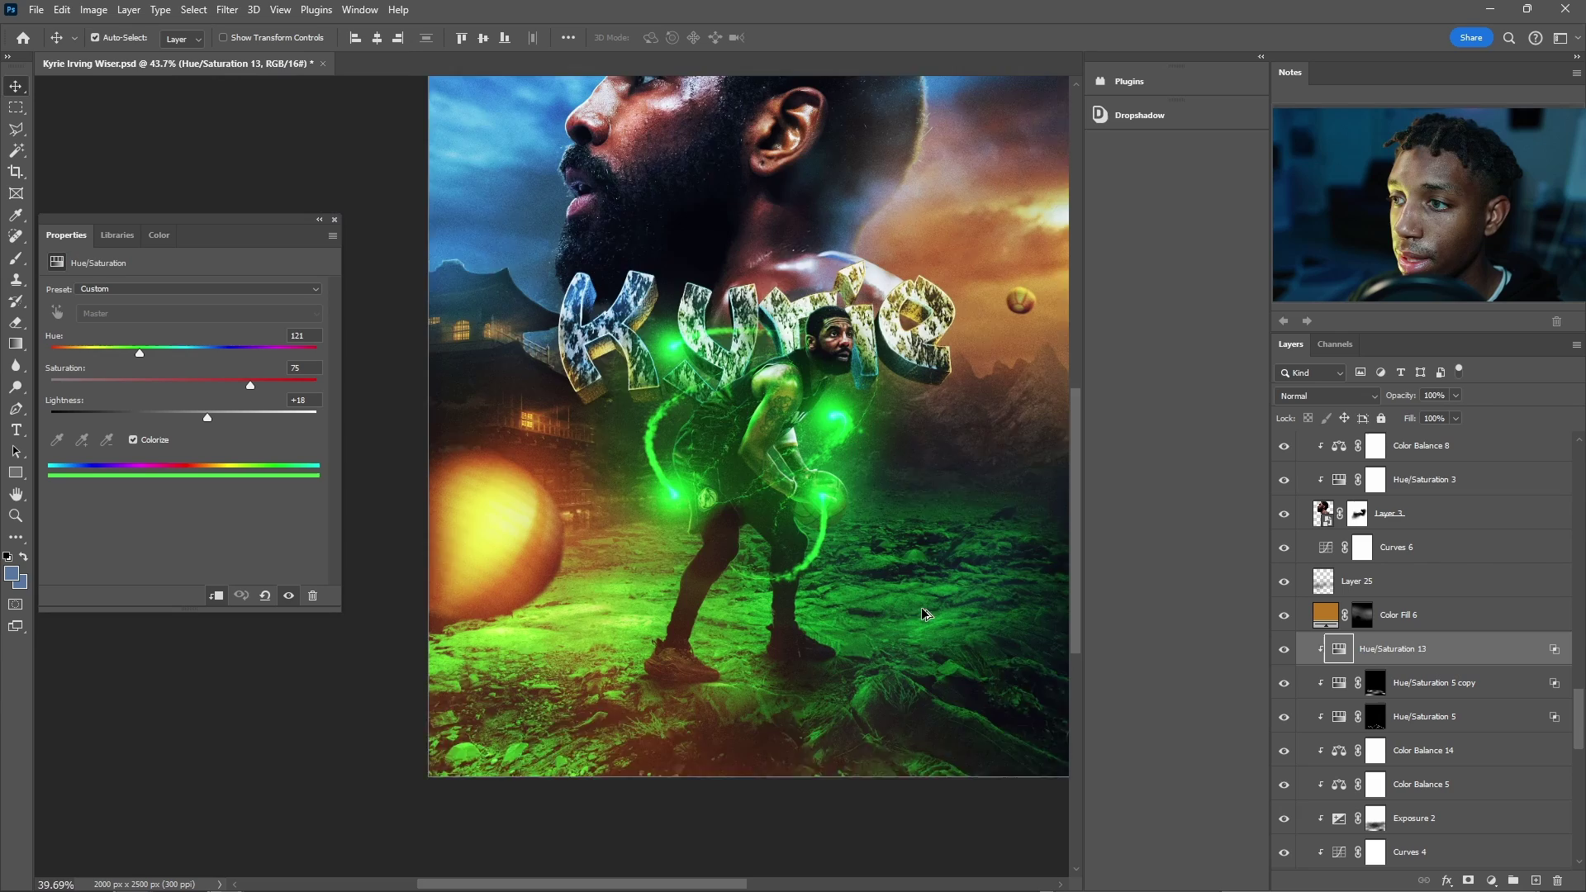
pyautogui.scroll(2, 800, 666)
# Open the blending options of the ground's Hue/Saturation 13 and adjust the split Blend If shadow slider for the underlying layer.
pyautogui.rightClick(1340, 652)
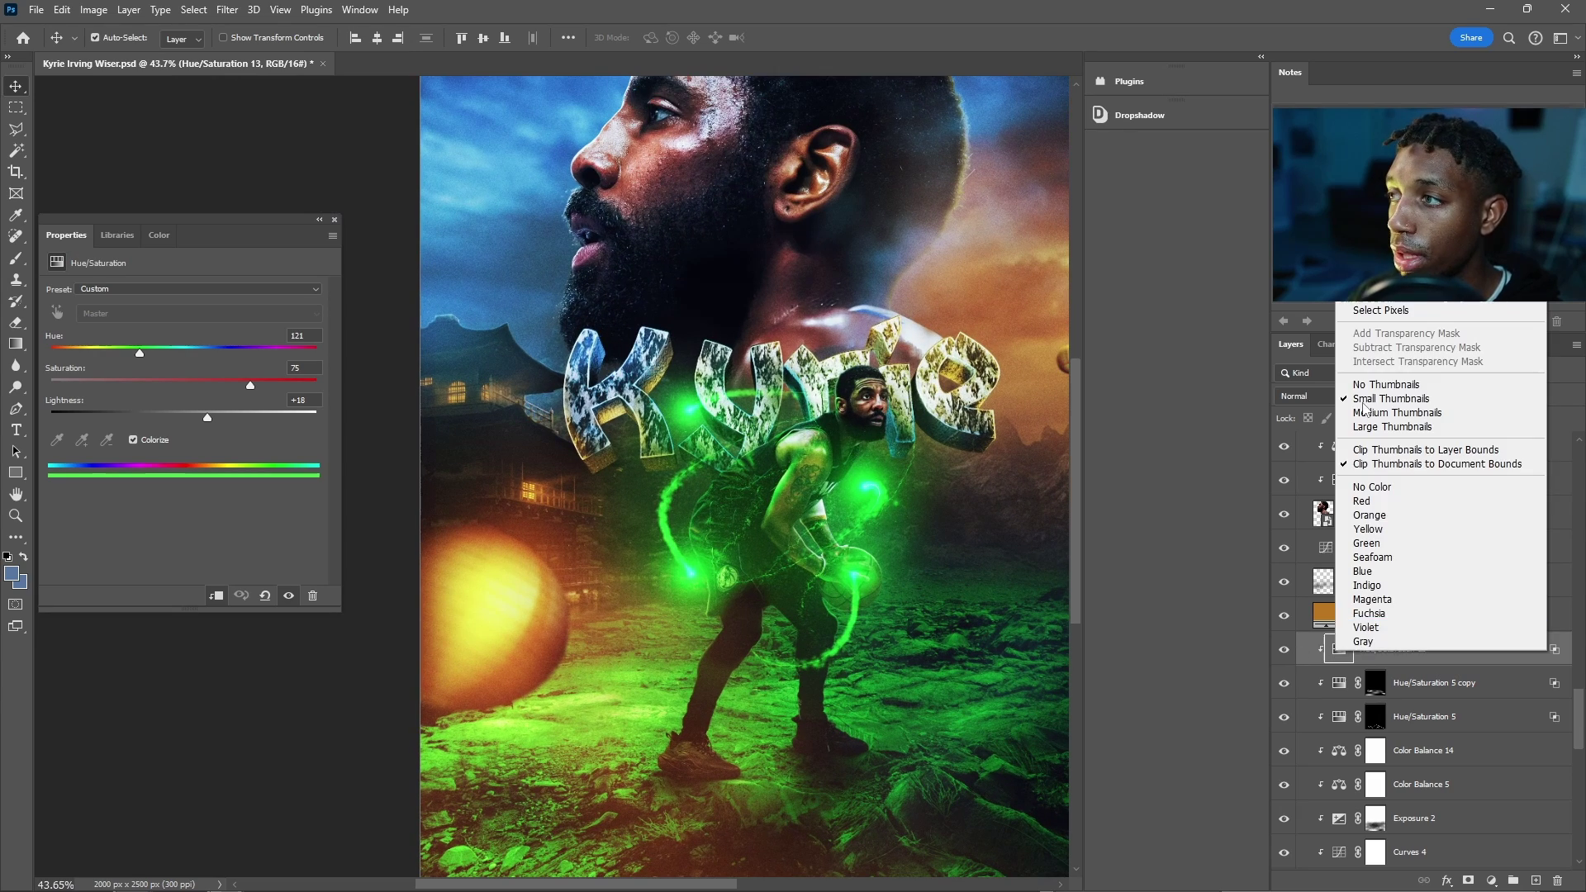
pyautogui.press('Escape')
pyautogui.doubleClick(1479, 649)
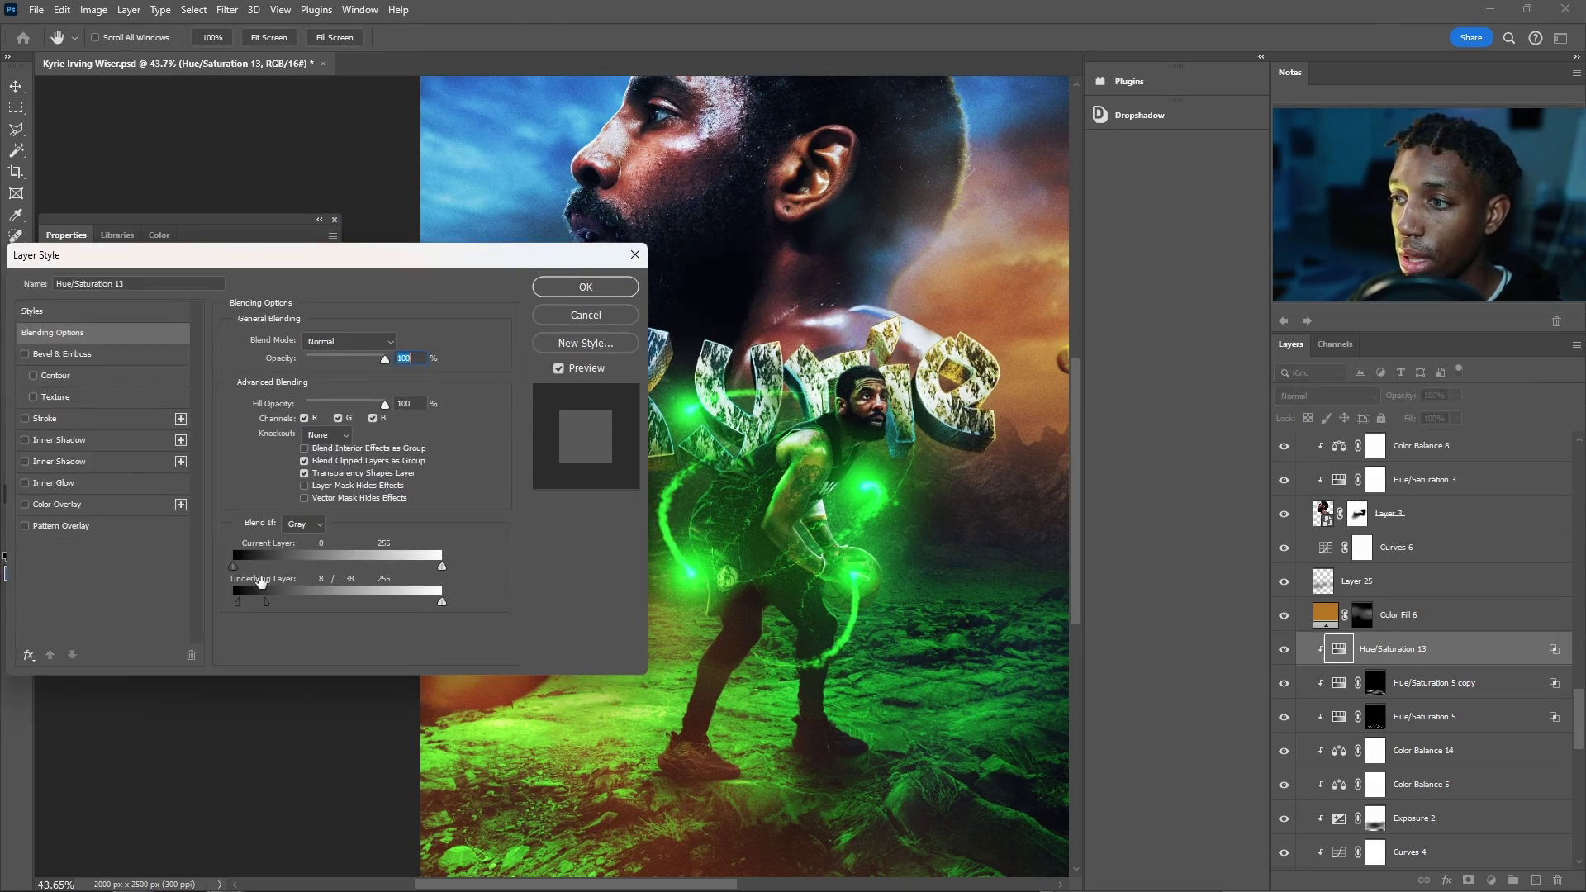
pyautogui.moveTo(289, 592); pyautogui.dragTo(271, 587)
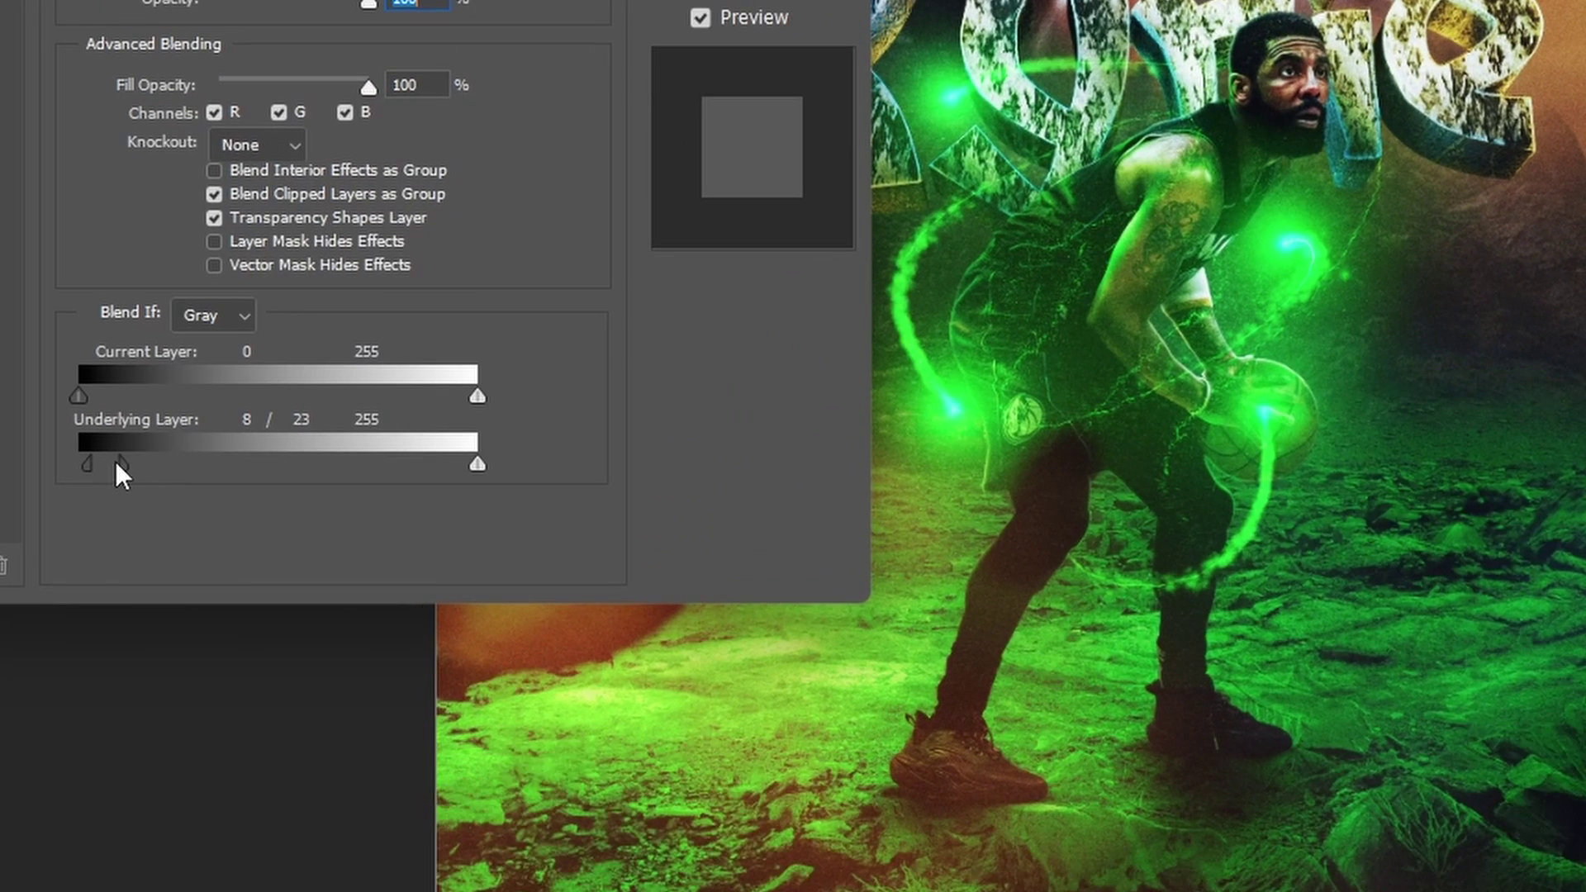
pyautogui.moveTo(115, 462); pyautogui.dragTo(168, 477)
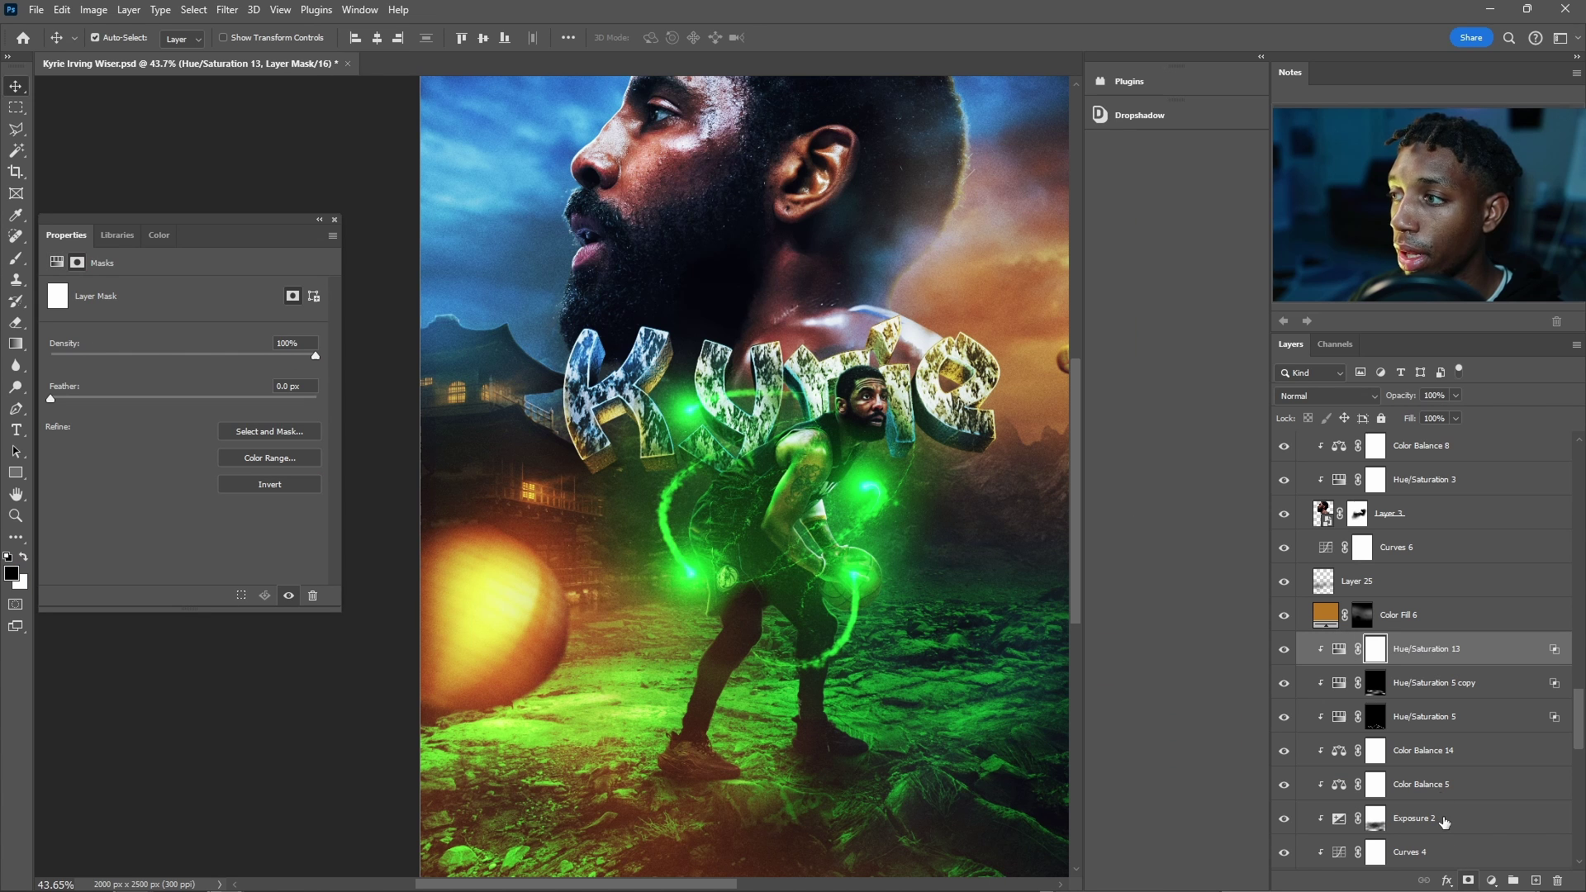
# Give the ground's Hue/Saturation 13 an inverted black mask and flatten a 591 px Soft Round brush into an ellipse.
pyautogui.hotkey('ctrl', 'i')
pyautogui.press('b')
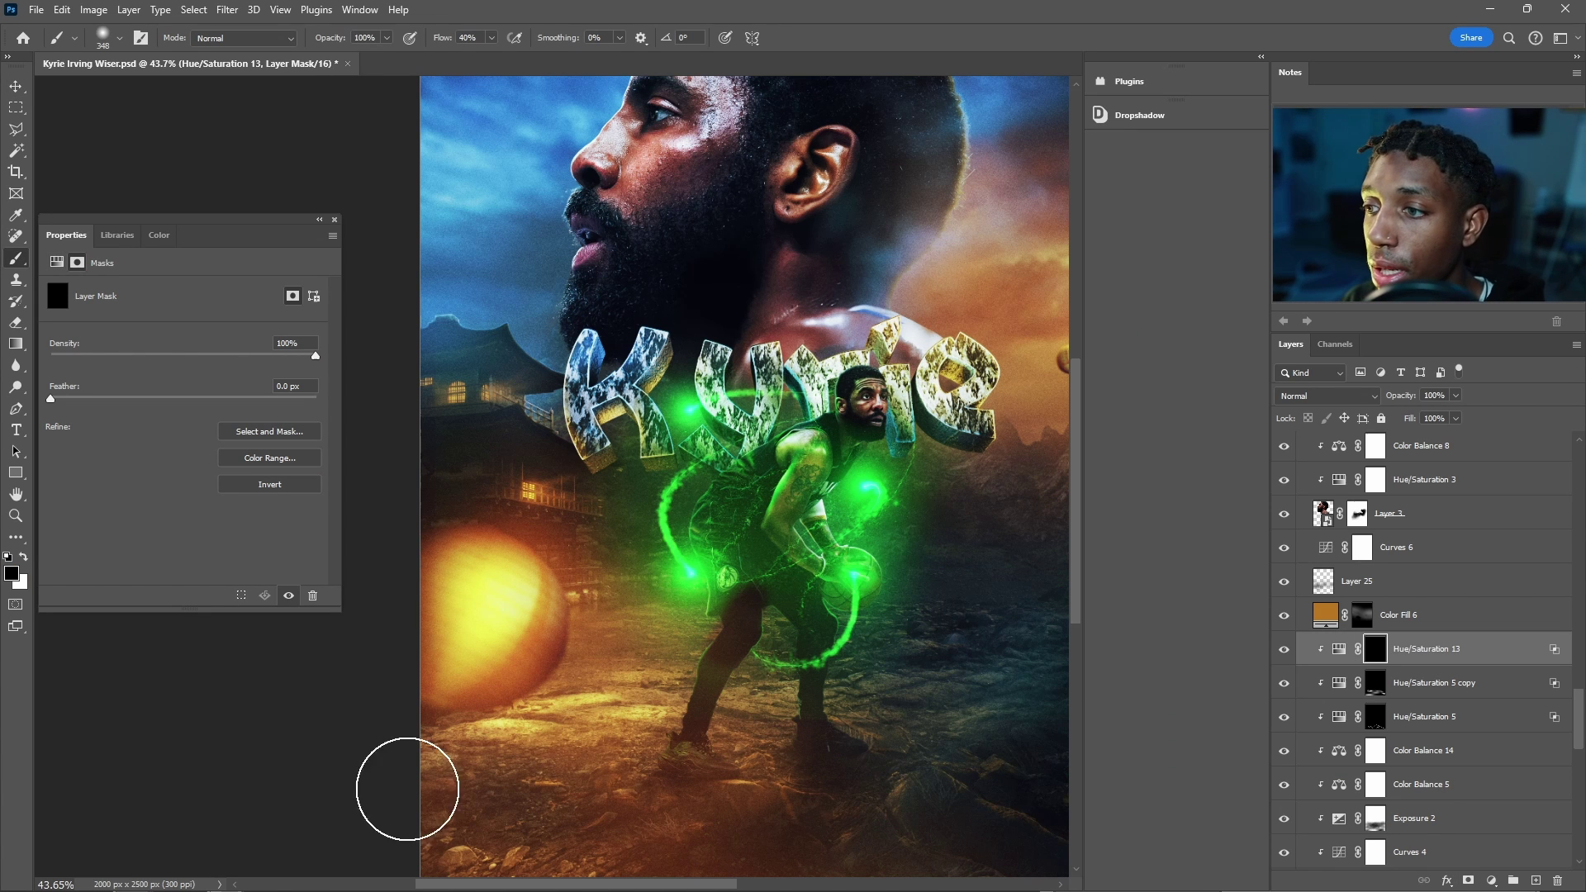
pyautogui.moveTo(721, 471); pyautogui.dragTo(783, 479)
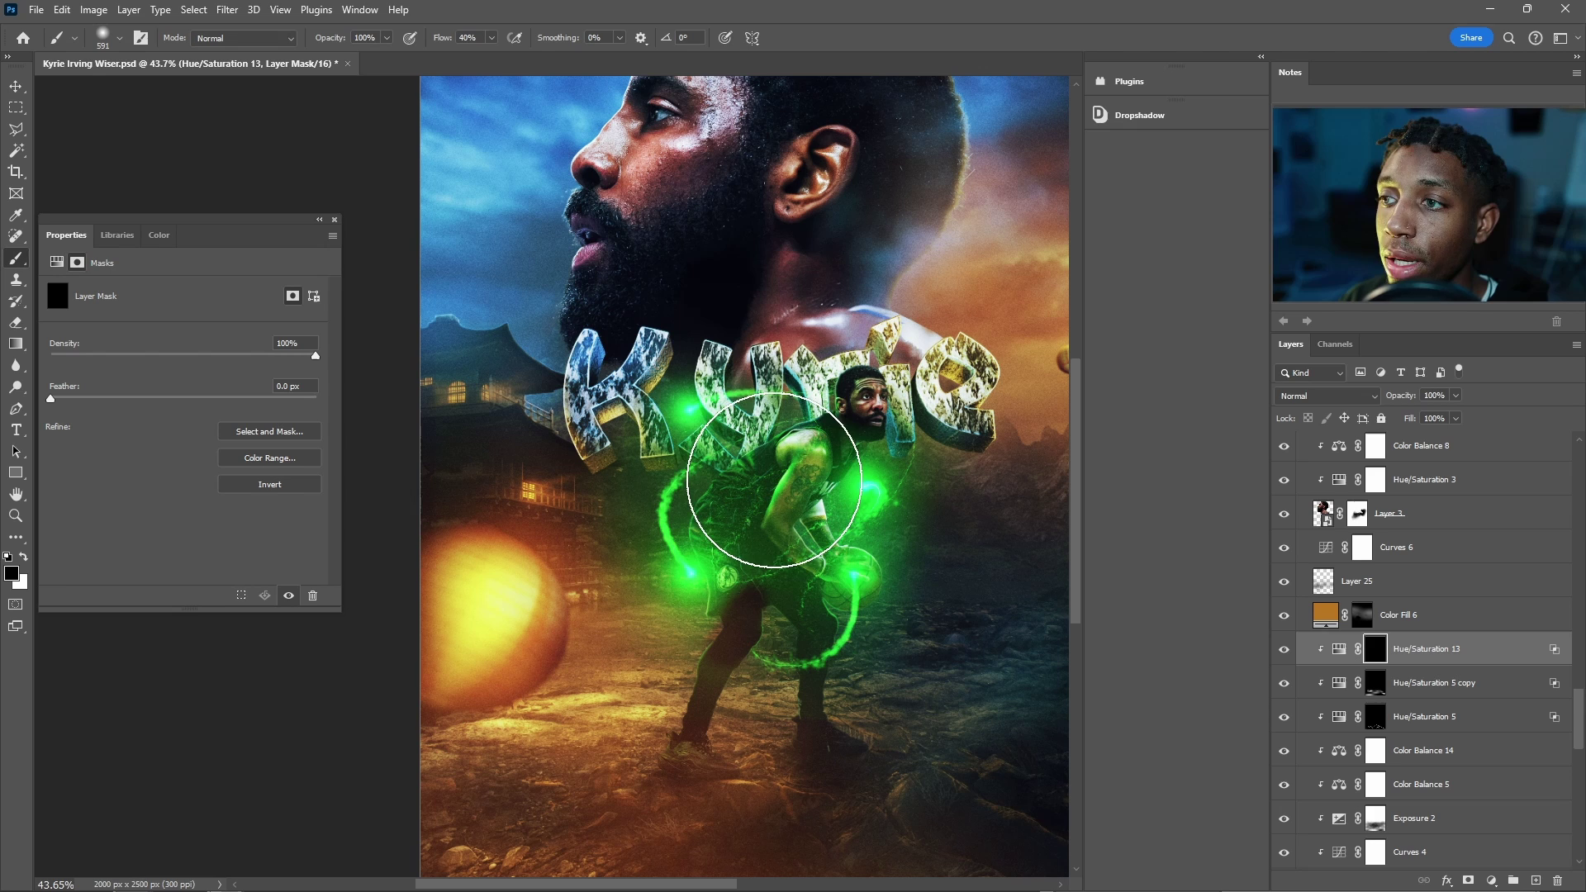
pyautogui.rightClick(767, 479)
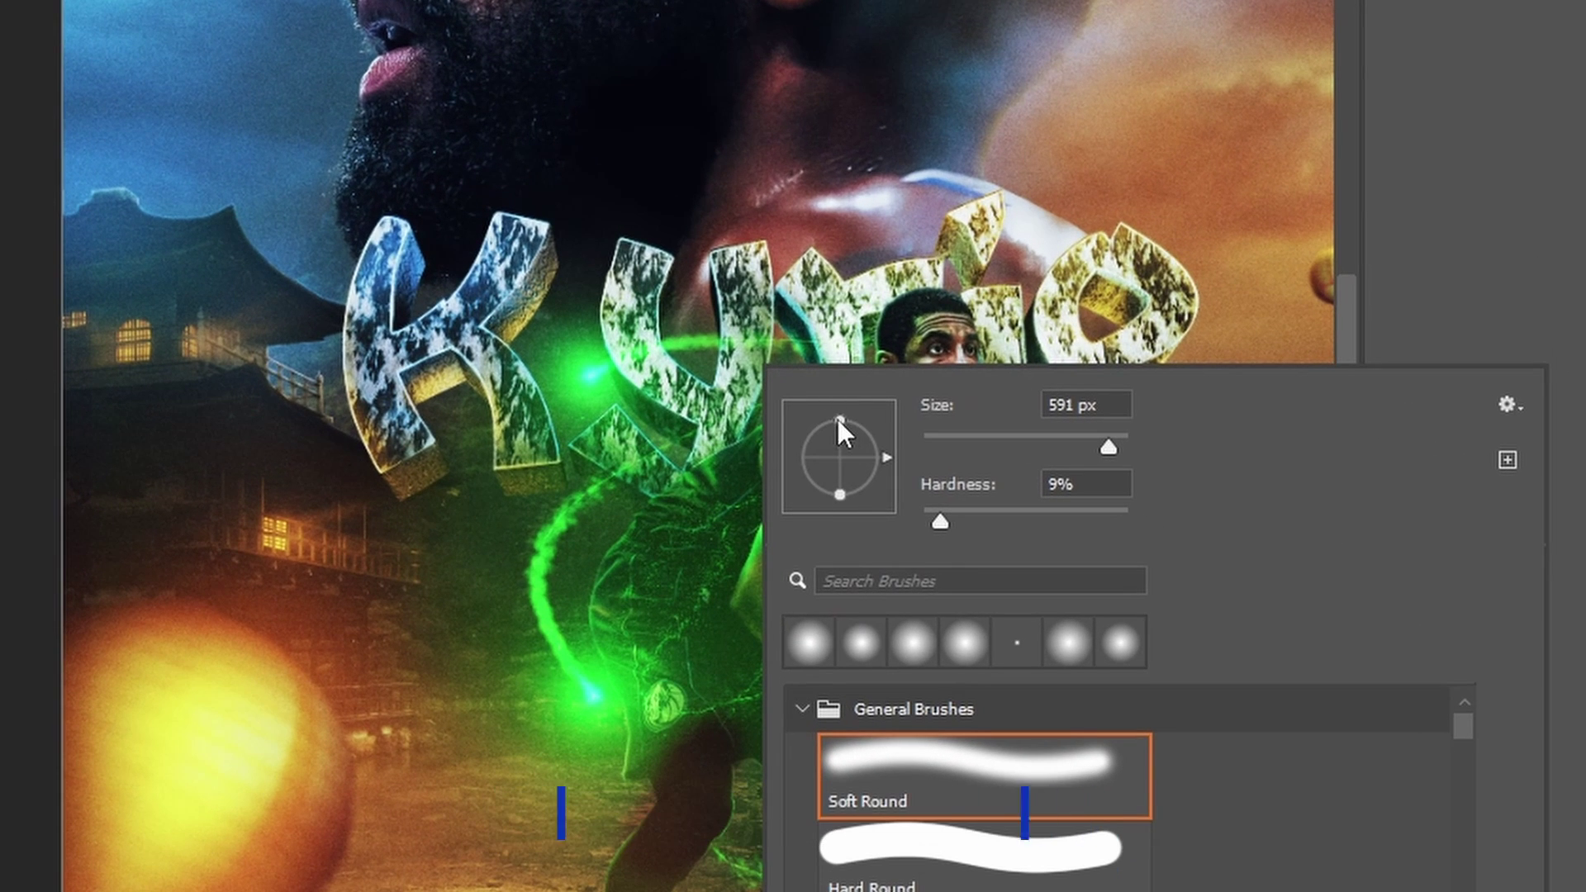
pyautogui.moveTo(833, 424); pyautogui.dragTo(837, 440)
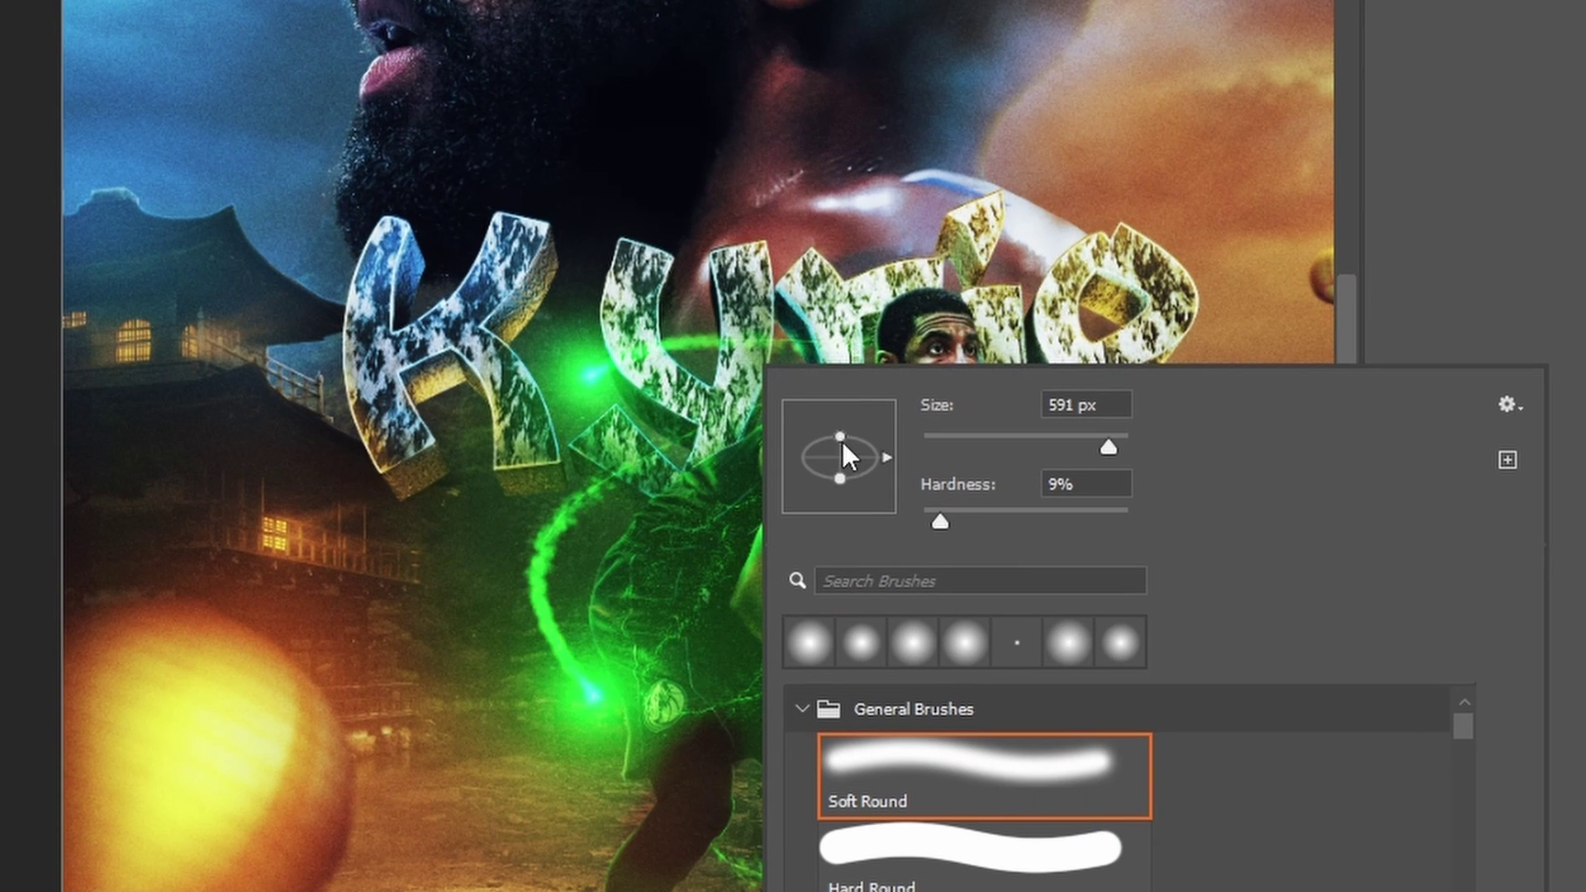
# Paint green light in white on the Hue/Saturation 13 mask over the ground between the player's feet.
pyautogui.click(549, 666)
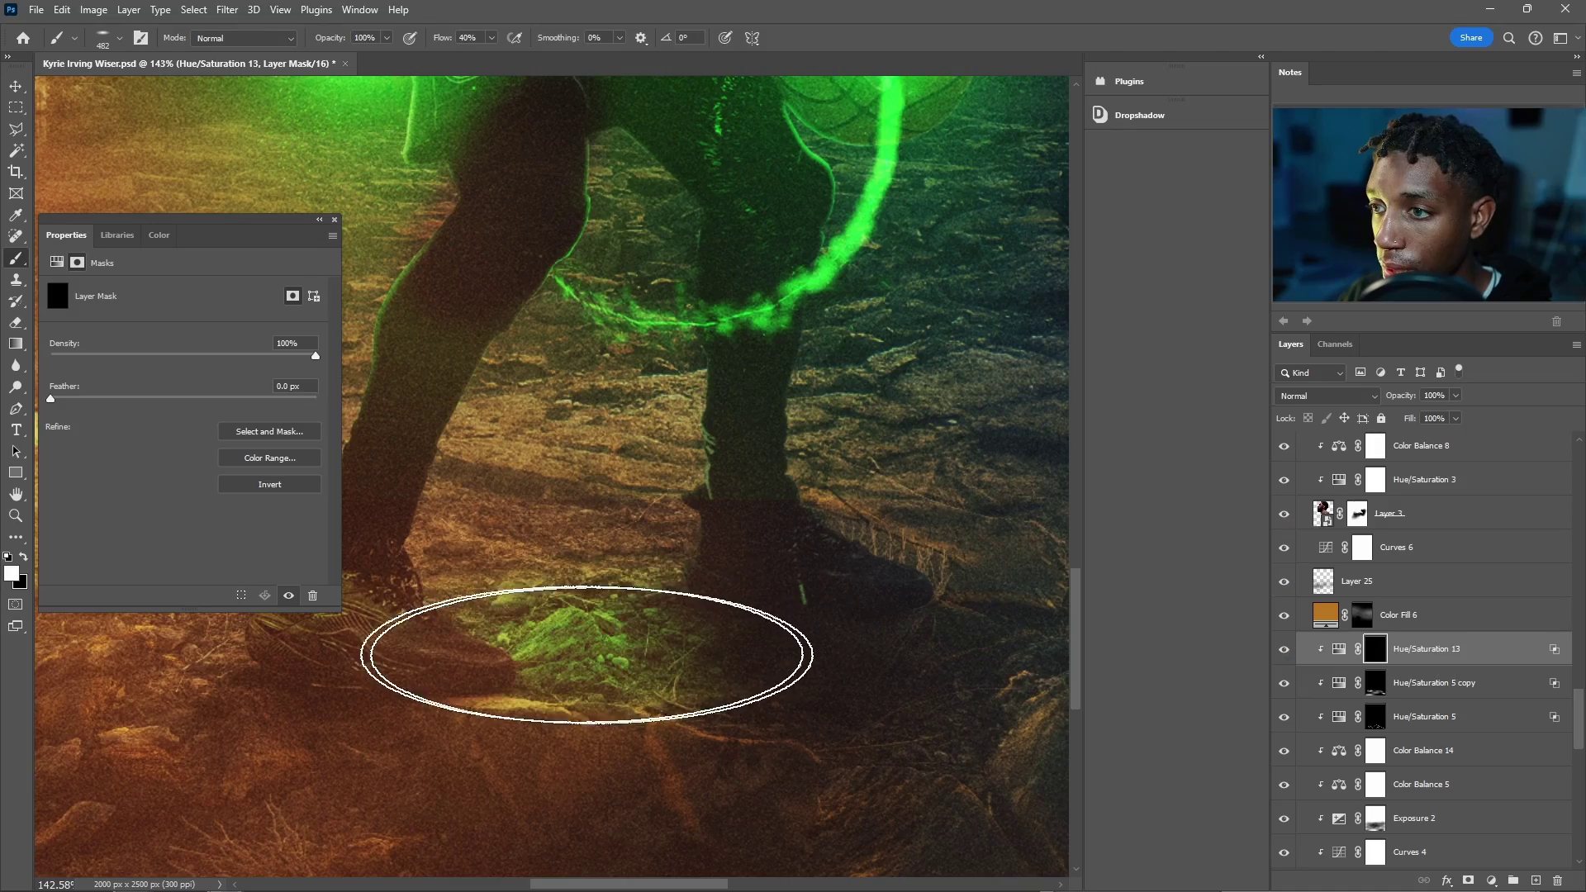
pyautogui.keyDown('alt'); pyautogui.rightClick(591, 603); pyautogui.keyUp('alt')
pyautogui.scroll(-5, 634, 596)
pyautogui.scroll(5, 624, 578)
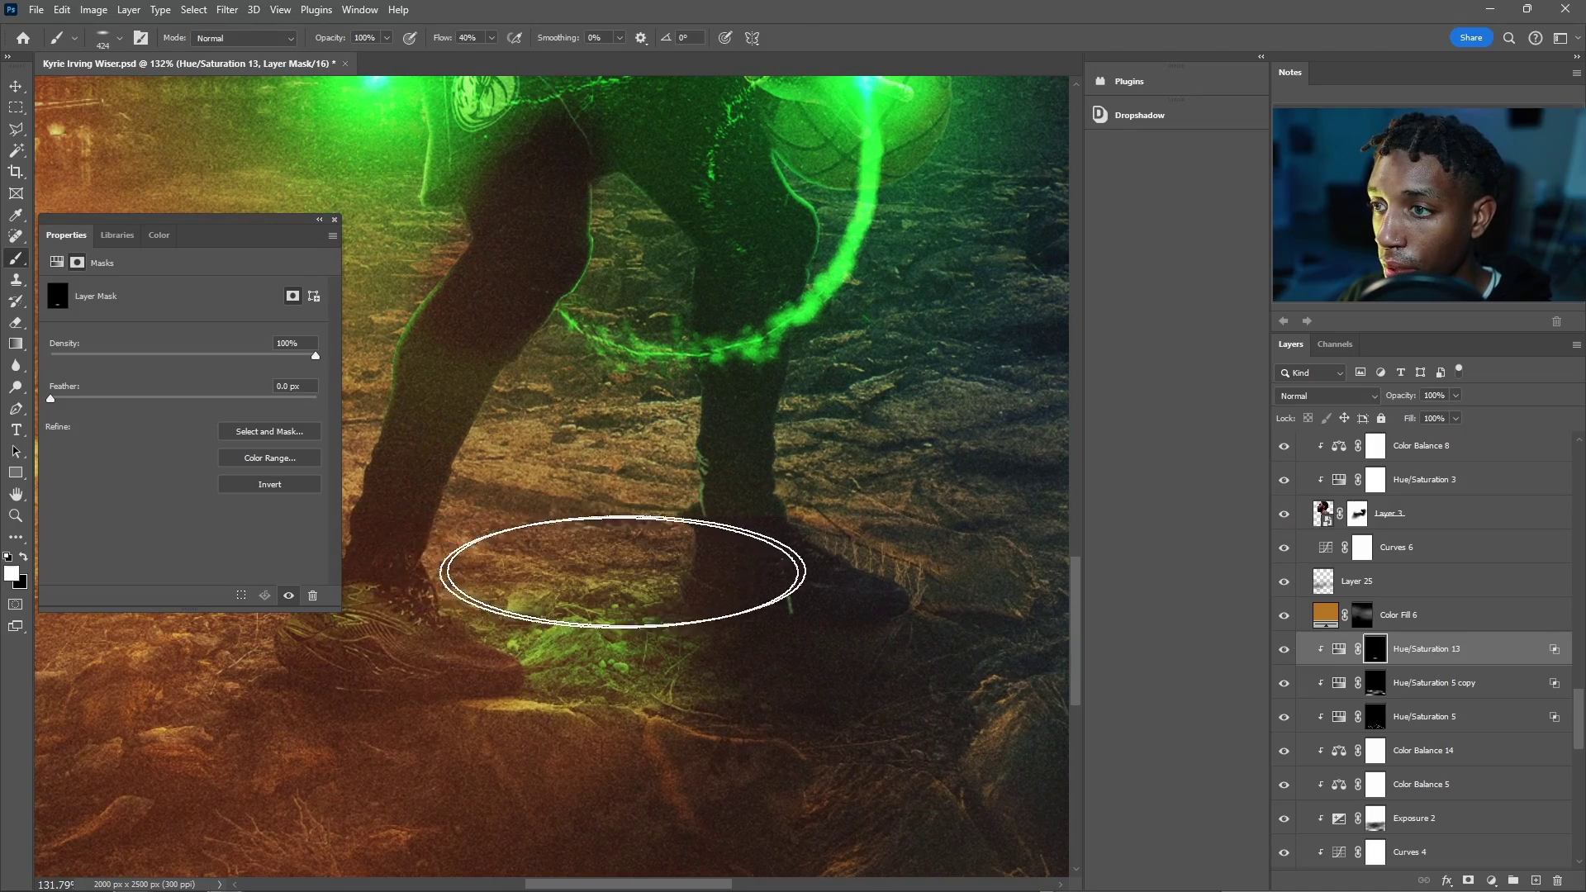
pyautogui.keyDown('alt'); pyautogui.rightClick(479, 567); pyautogui.keyUp('alt')
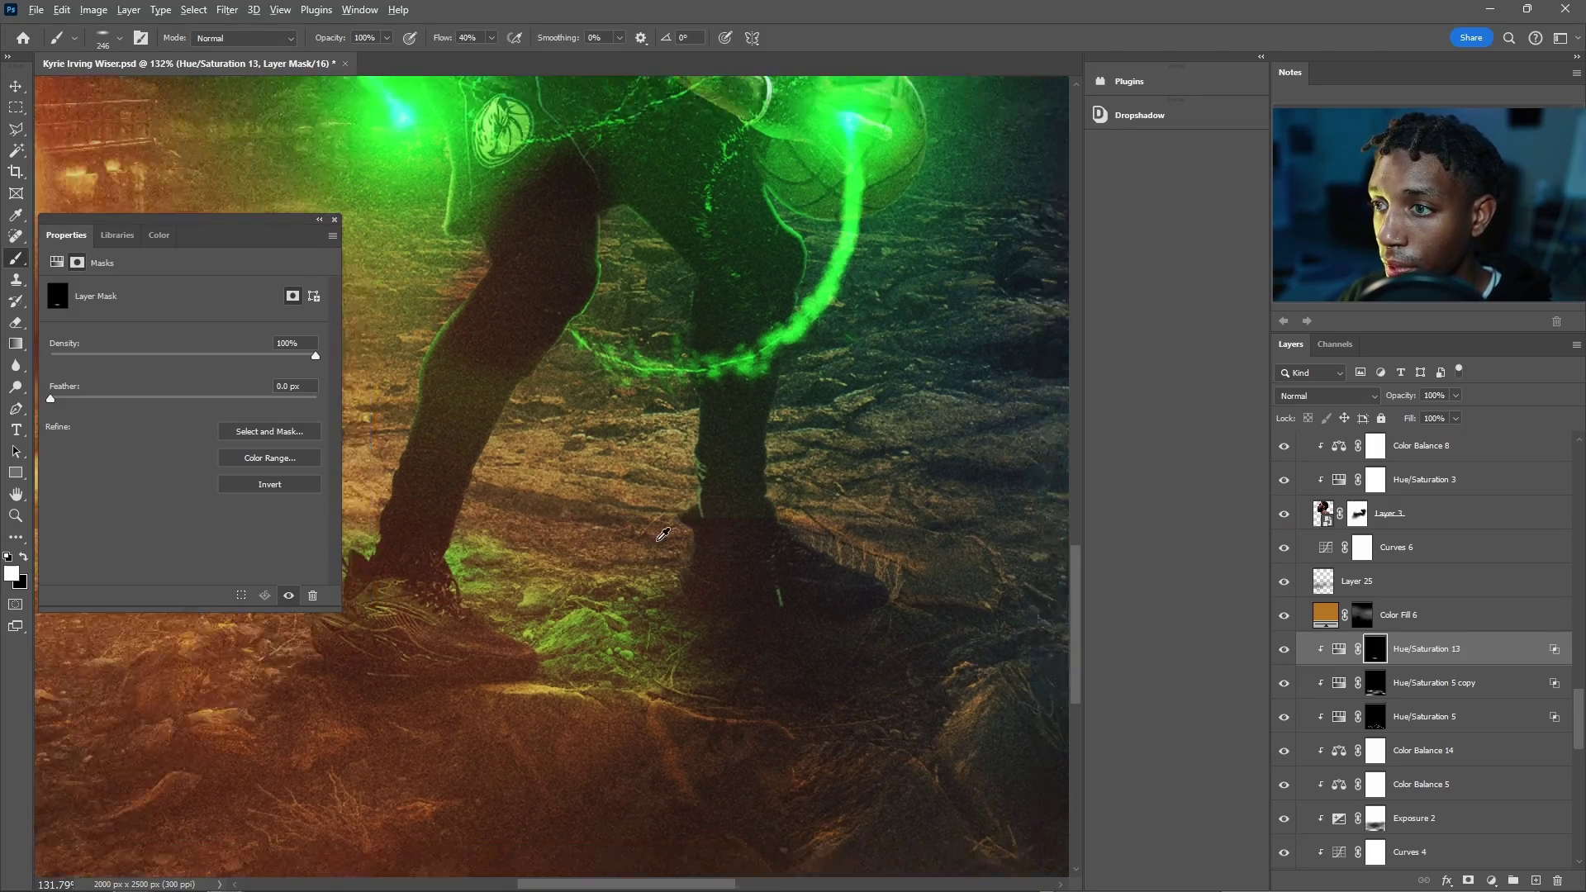
# Spread and soften the green ground light around the player at 19% flow, alternating black and white paint on the mask.
pyautogui.scroll(-5, 620, 533)
pyautogui.scroll(3, 621, 533)
pyautogui.keyDown('alt'); pyautogui.rightClick(477, 559); pyautogui.keyUp('alt')
pyautogui.keyDown('alt'); pyautogui.rightClick(947, 631); pyautogui.keyUp('alt')
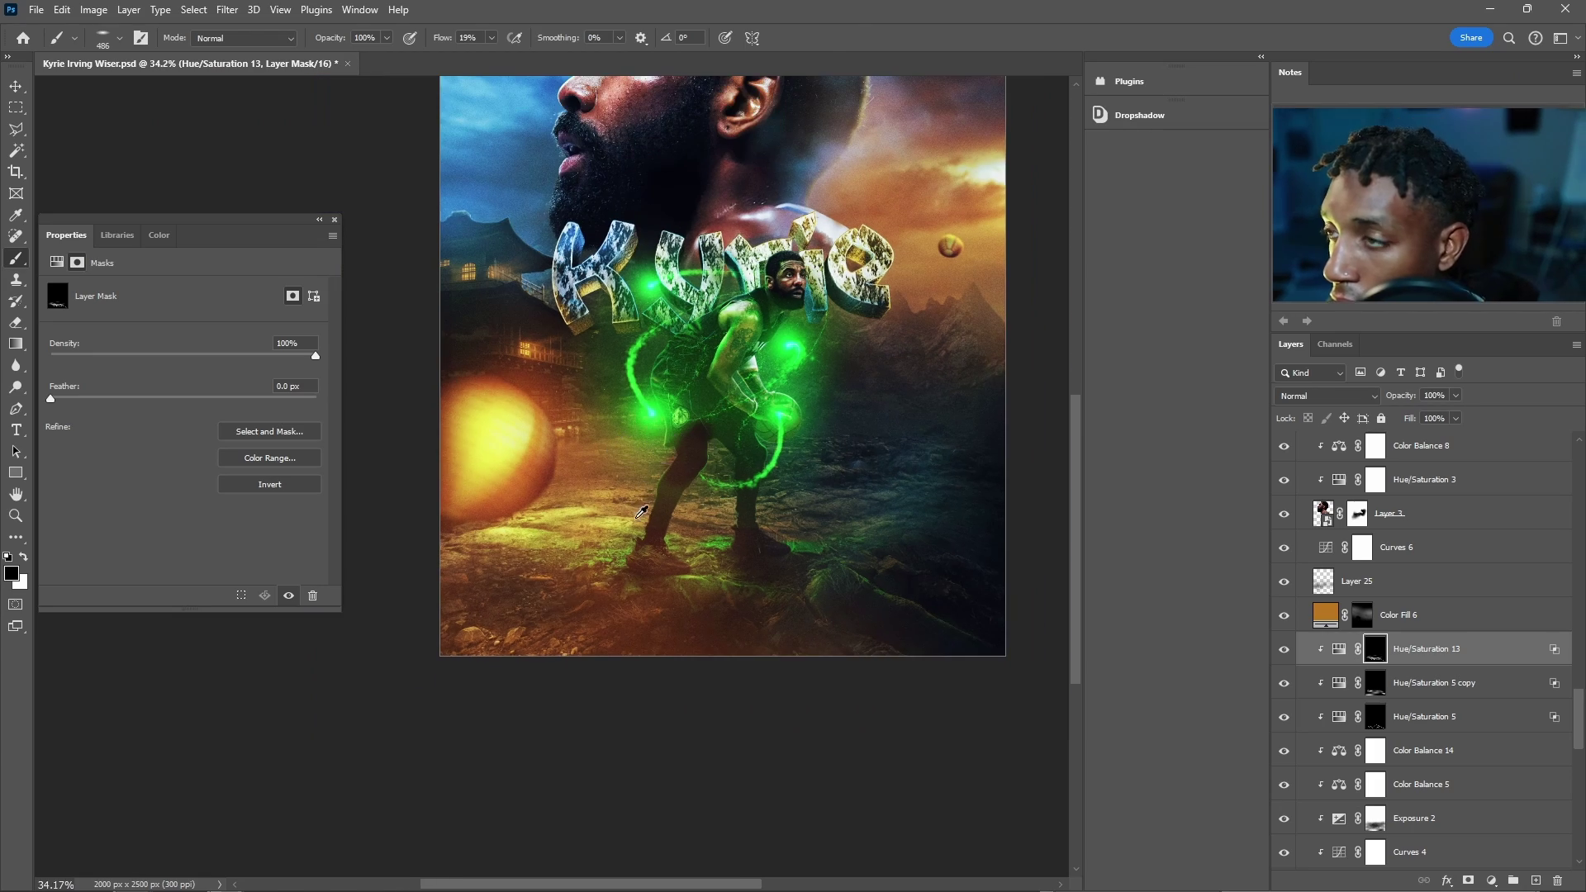
pyautogui.press('x')
pyautogui.moveTo(593, 604)
pyautogui.mouseDown()
pyautogui.moveTo(589, 647)
pyautogui.moveTo(549, 640)
pyautogui.mouseUp()
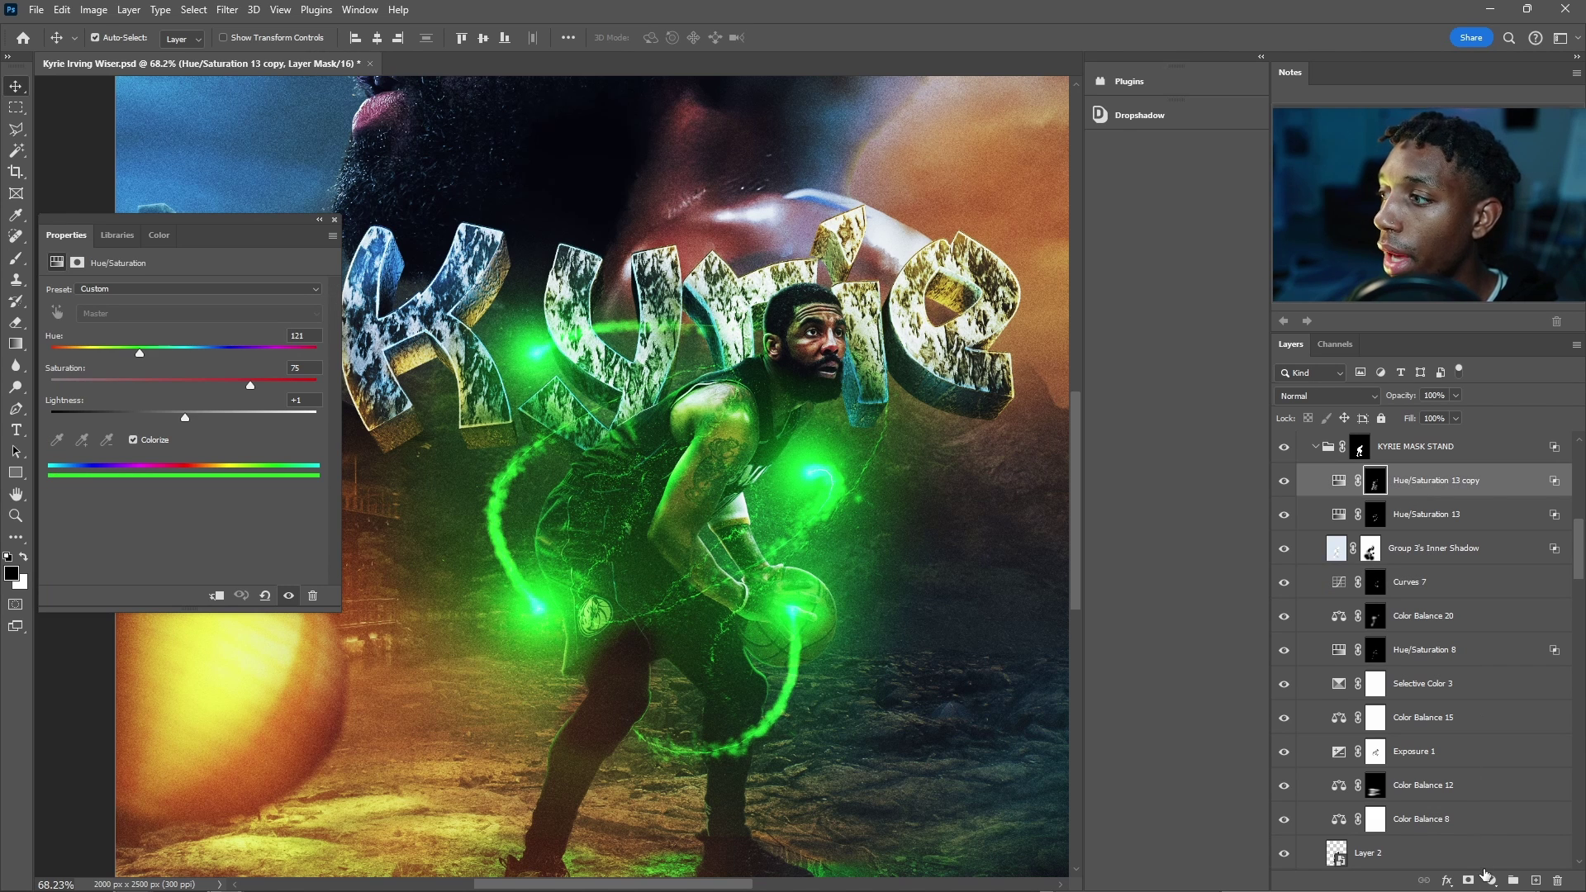
# Add an Exposure adjustment of +2.36 above Hue/Saturation 13 copy in the player's group and invert its mask to black.
pyautogui.click(1488, 876)
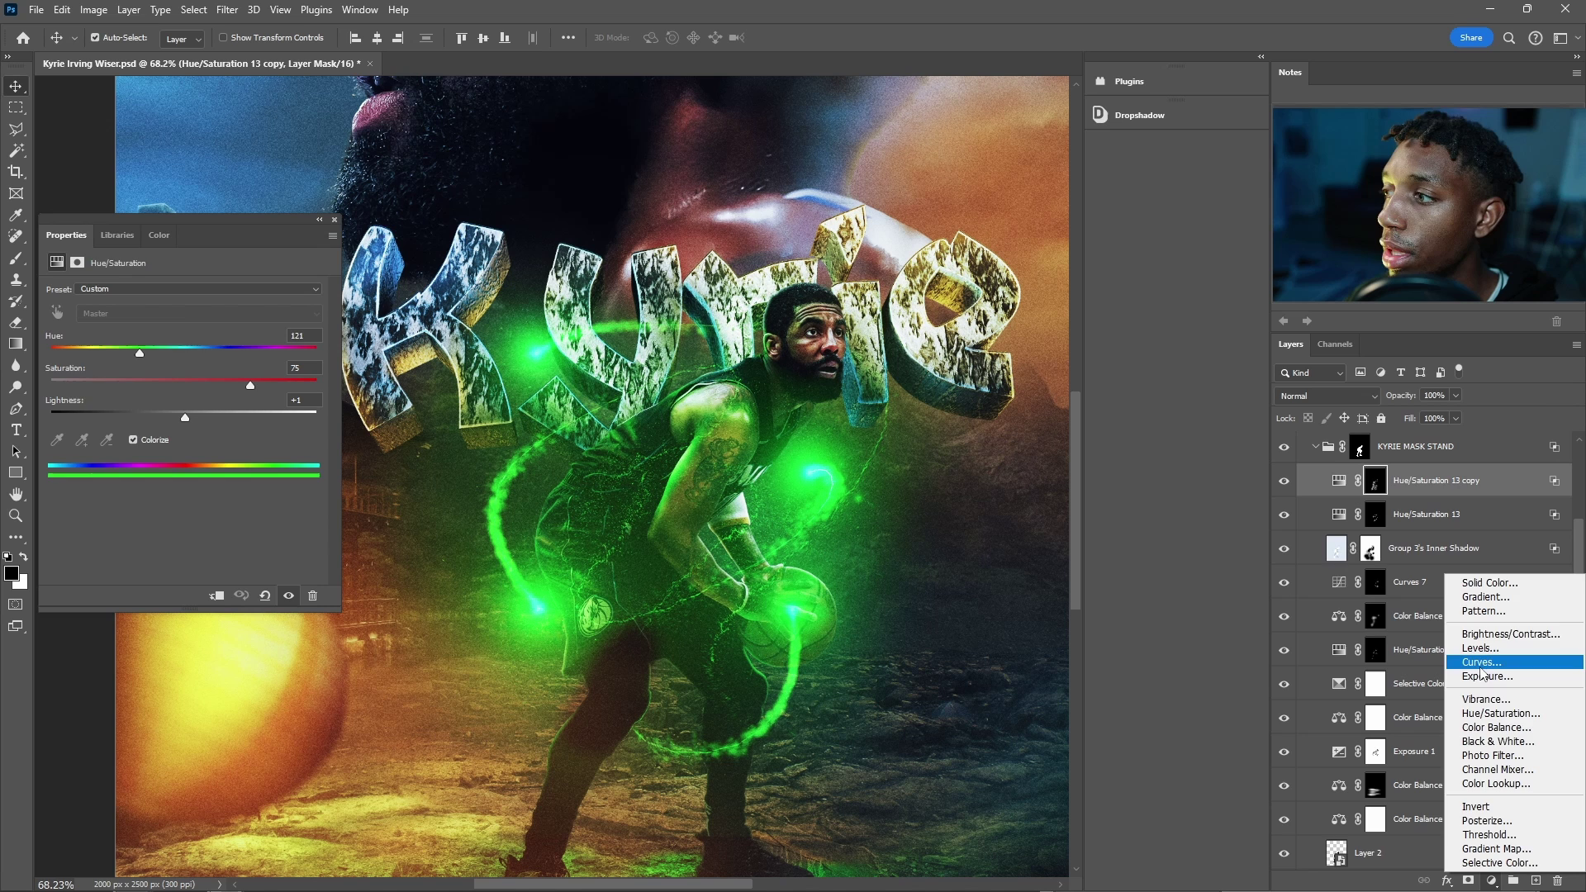
pyautogui.click(1487, 679)
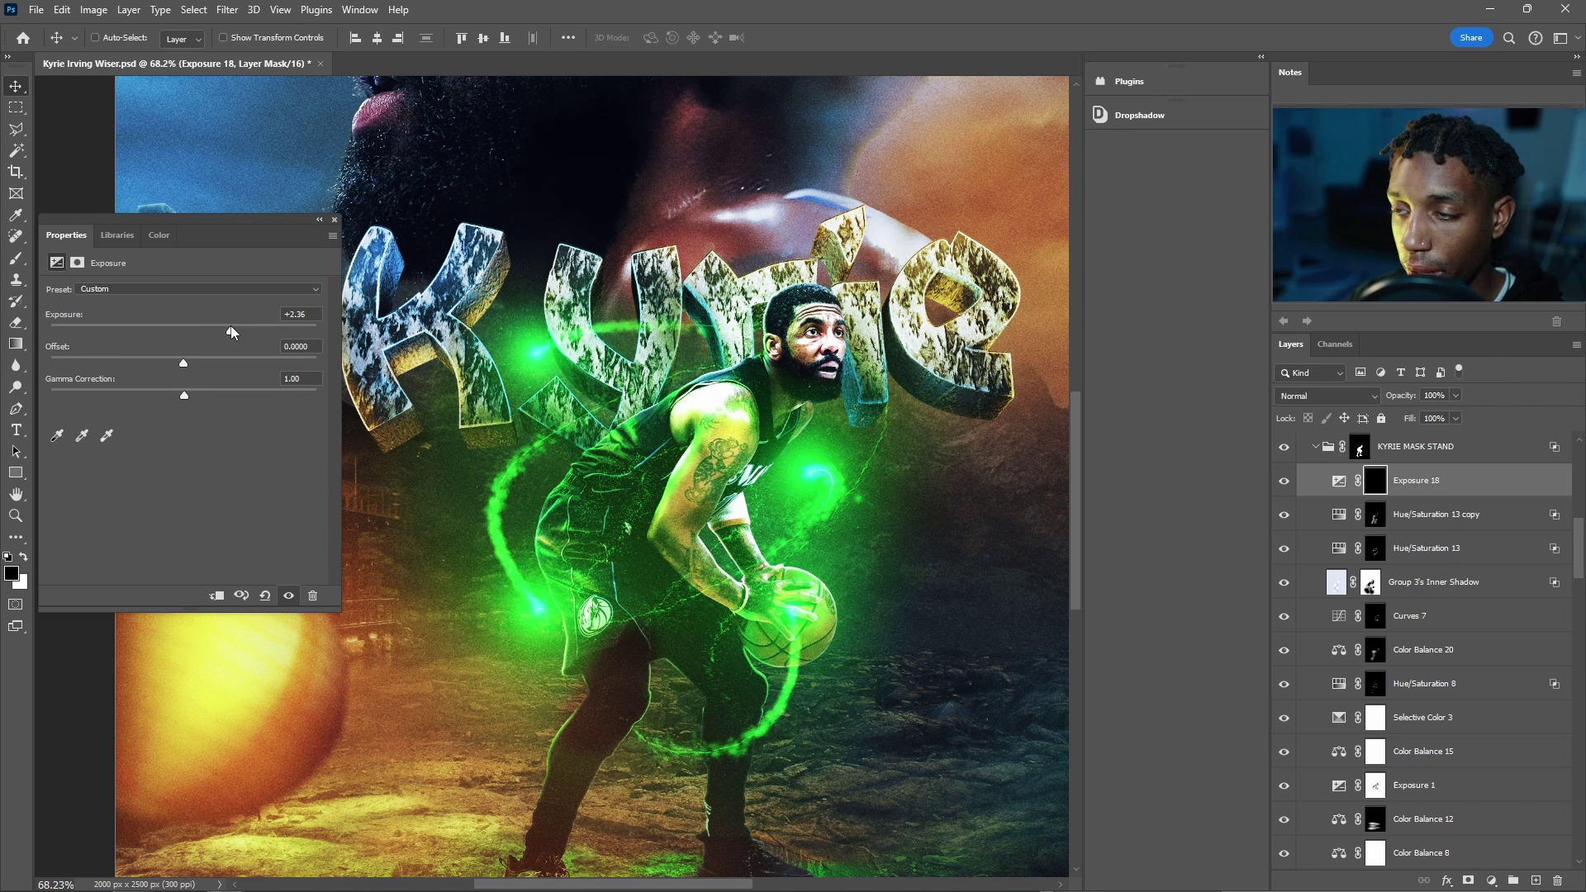
pyautogui.hotkey('ctrl', 'i')
pyautogui.press('b')
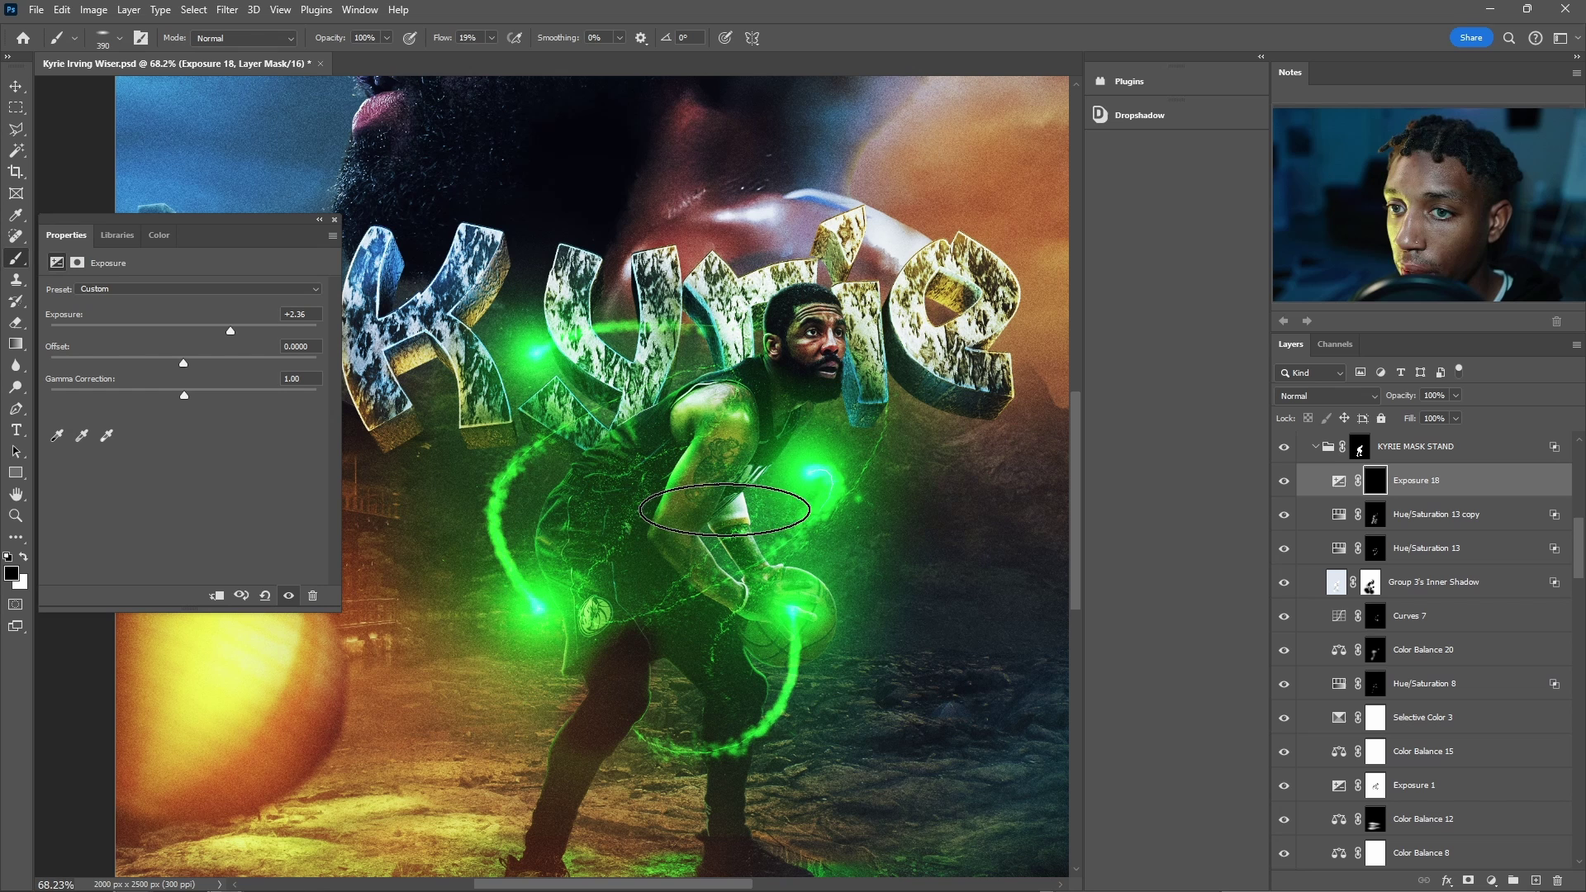
# Make the 390 px soft brush tip rounder and paint brighter highlights on the Exposure 18 mask between the flare and the player's shoulder.
pyautogui.rightClick(881, 509)
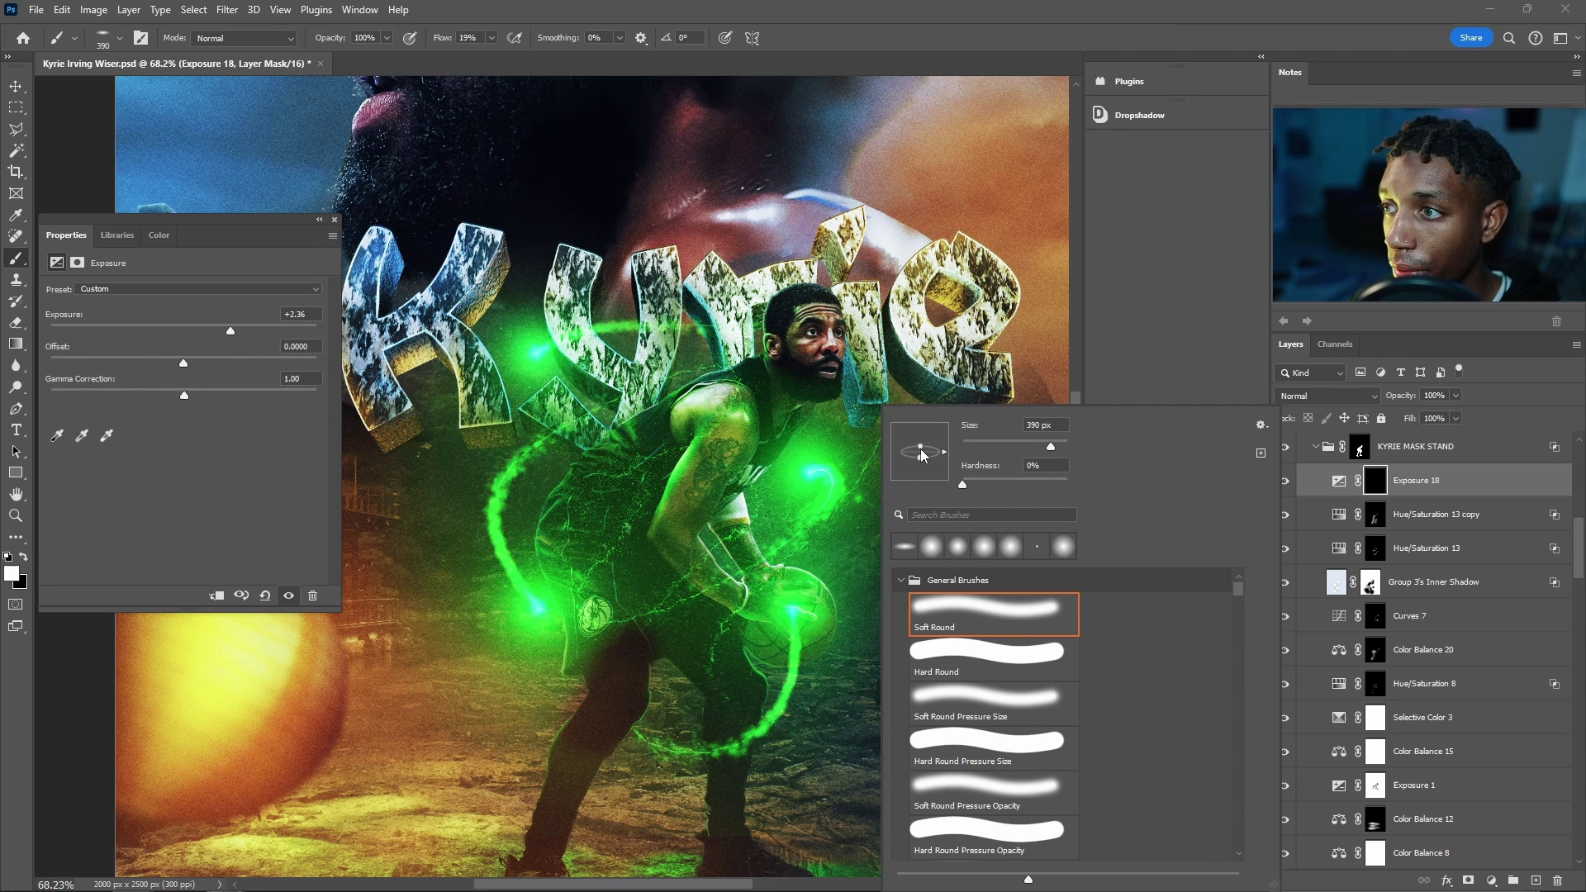
pyautogui.moveTo(921, 449); pyautogui.dragTo(939, 411)
pyautogui.press('Return')
pyautogui.moveTo(783, 454)
pyautogui.mouseDown()
pyautogui.moveTo(723, 452)
pyautogui.moveTo(764, 459)
pyautogui.moveTo(676, 389)
pyautogui.mouseUp()
pyautogui.press('x')
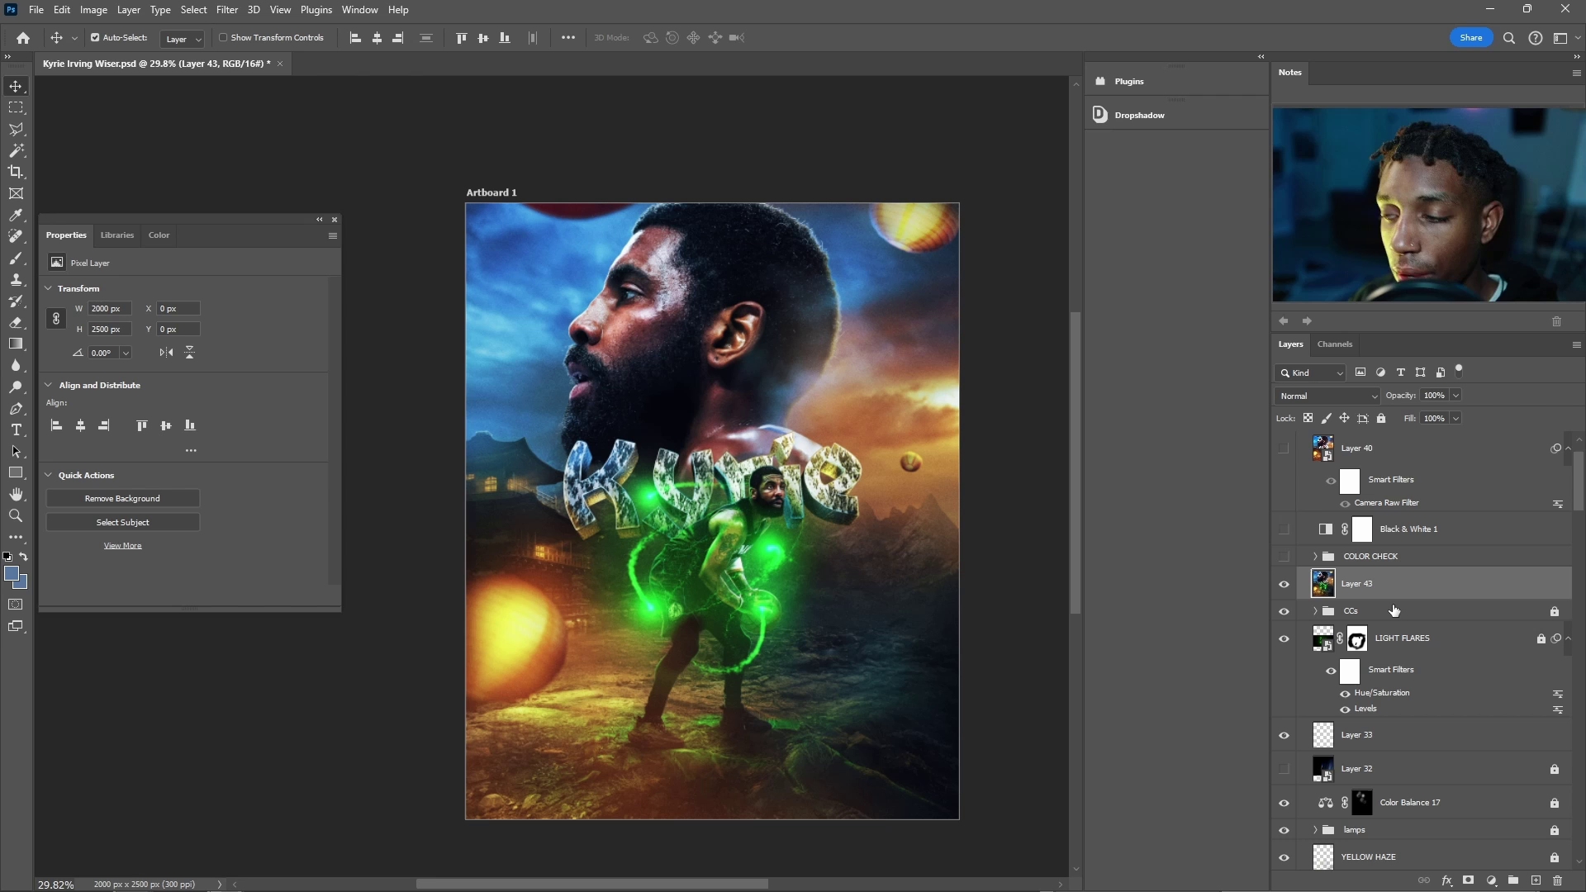
# Convert Layer 43 to a smart object and open it in the Camera Raw Filter.
pyautogui.rightClick(1411, 573)
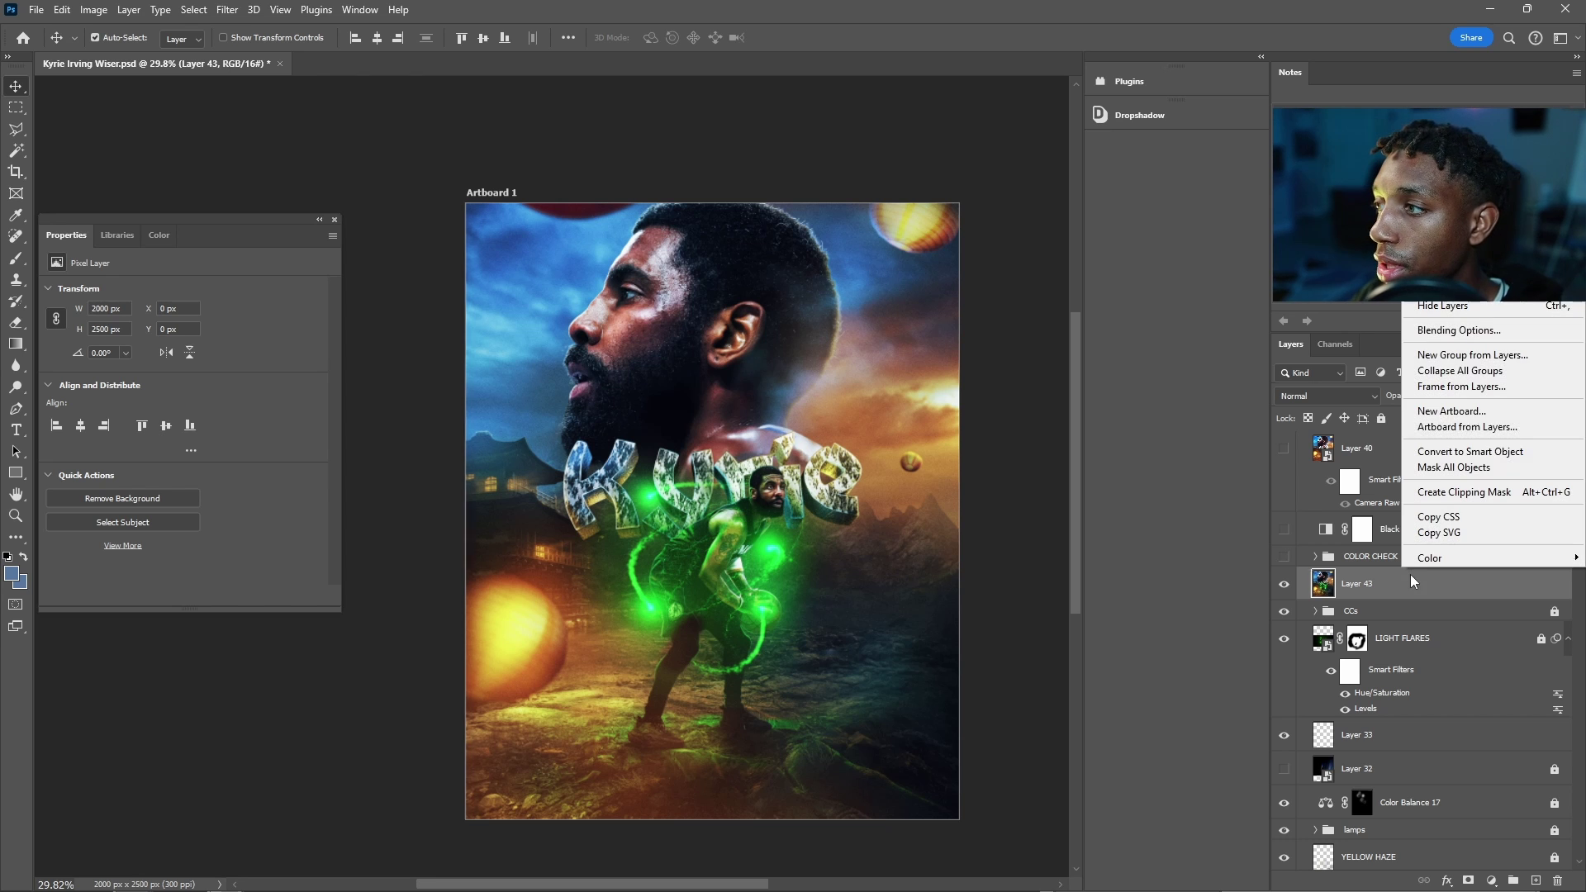
pyautogui.click(1471, 451)
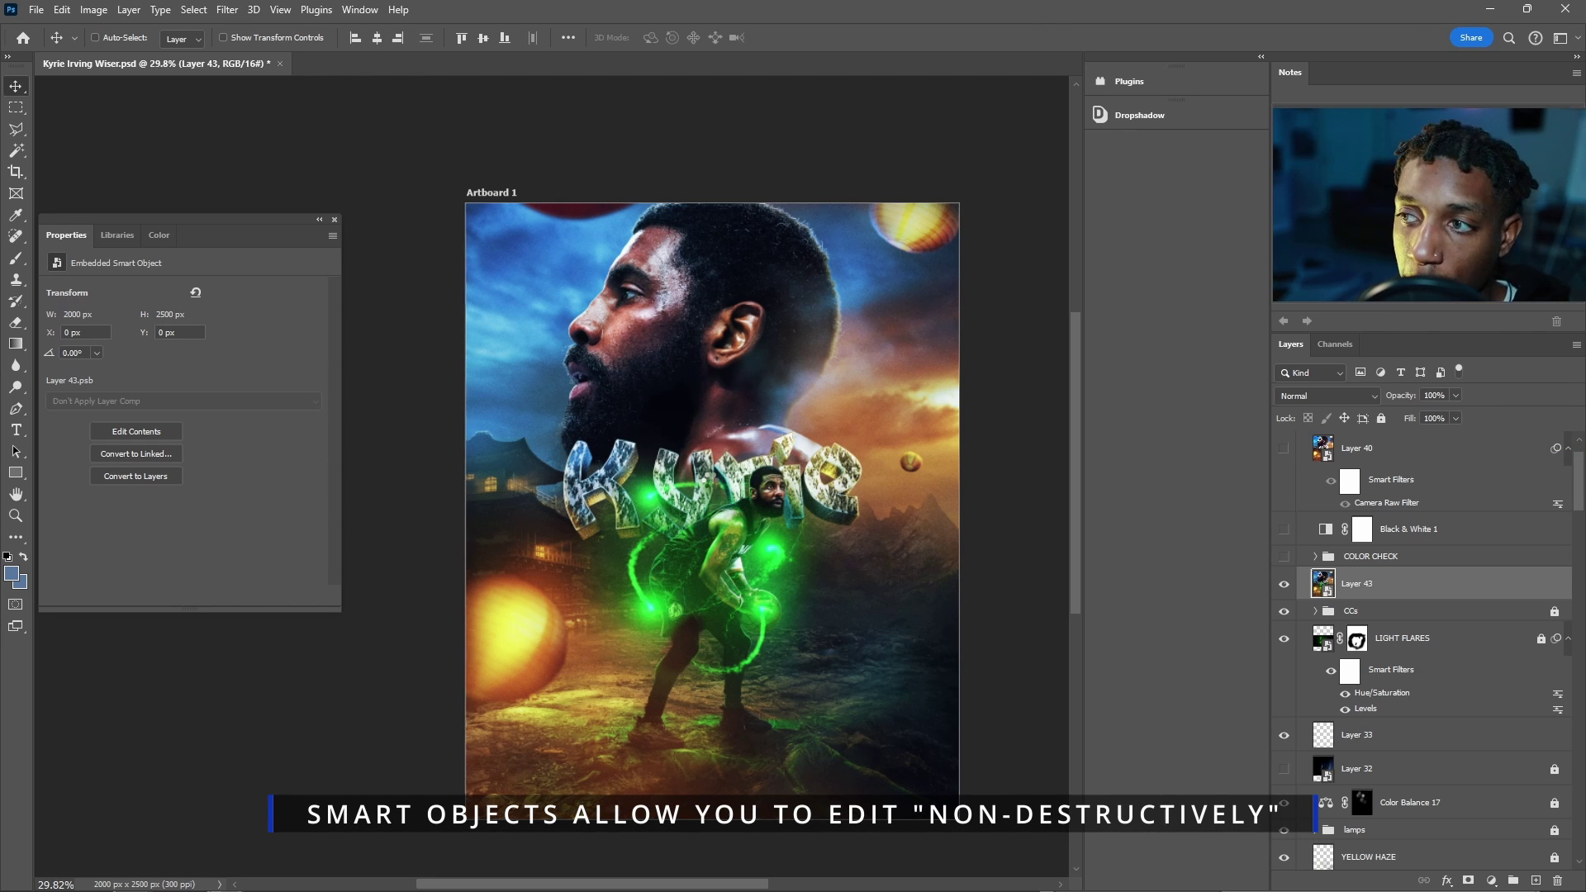
pyautogui.hotkey('ctrl', 'shift', 'a')
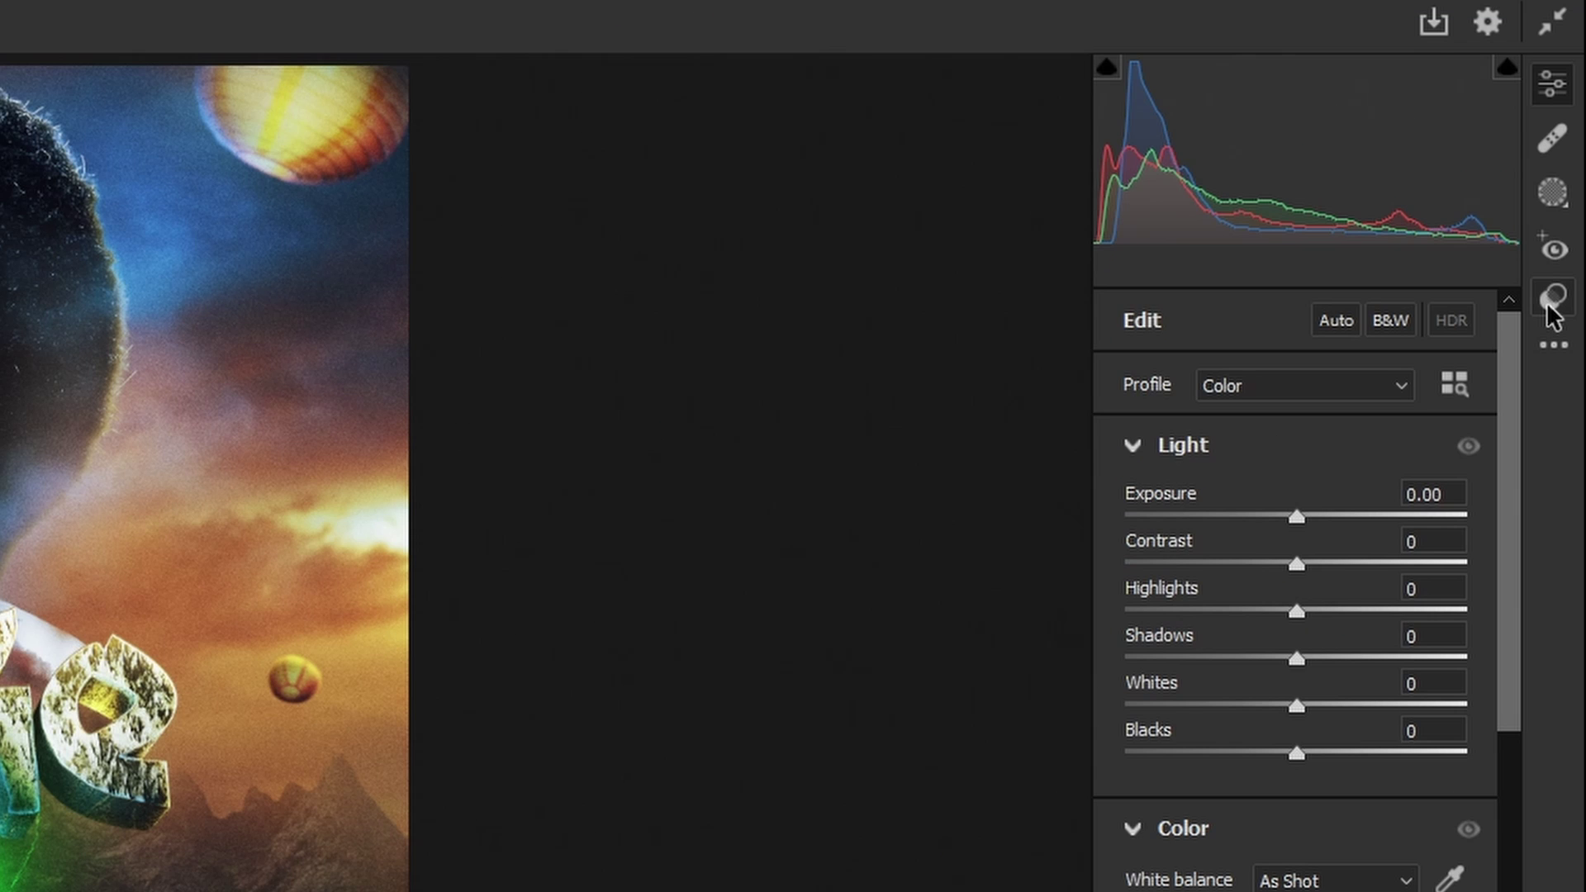
# Apply the PG01 preset from Portraits: Group with its amount reduced to 29.
pyautogui.click(1569, 163)
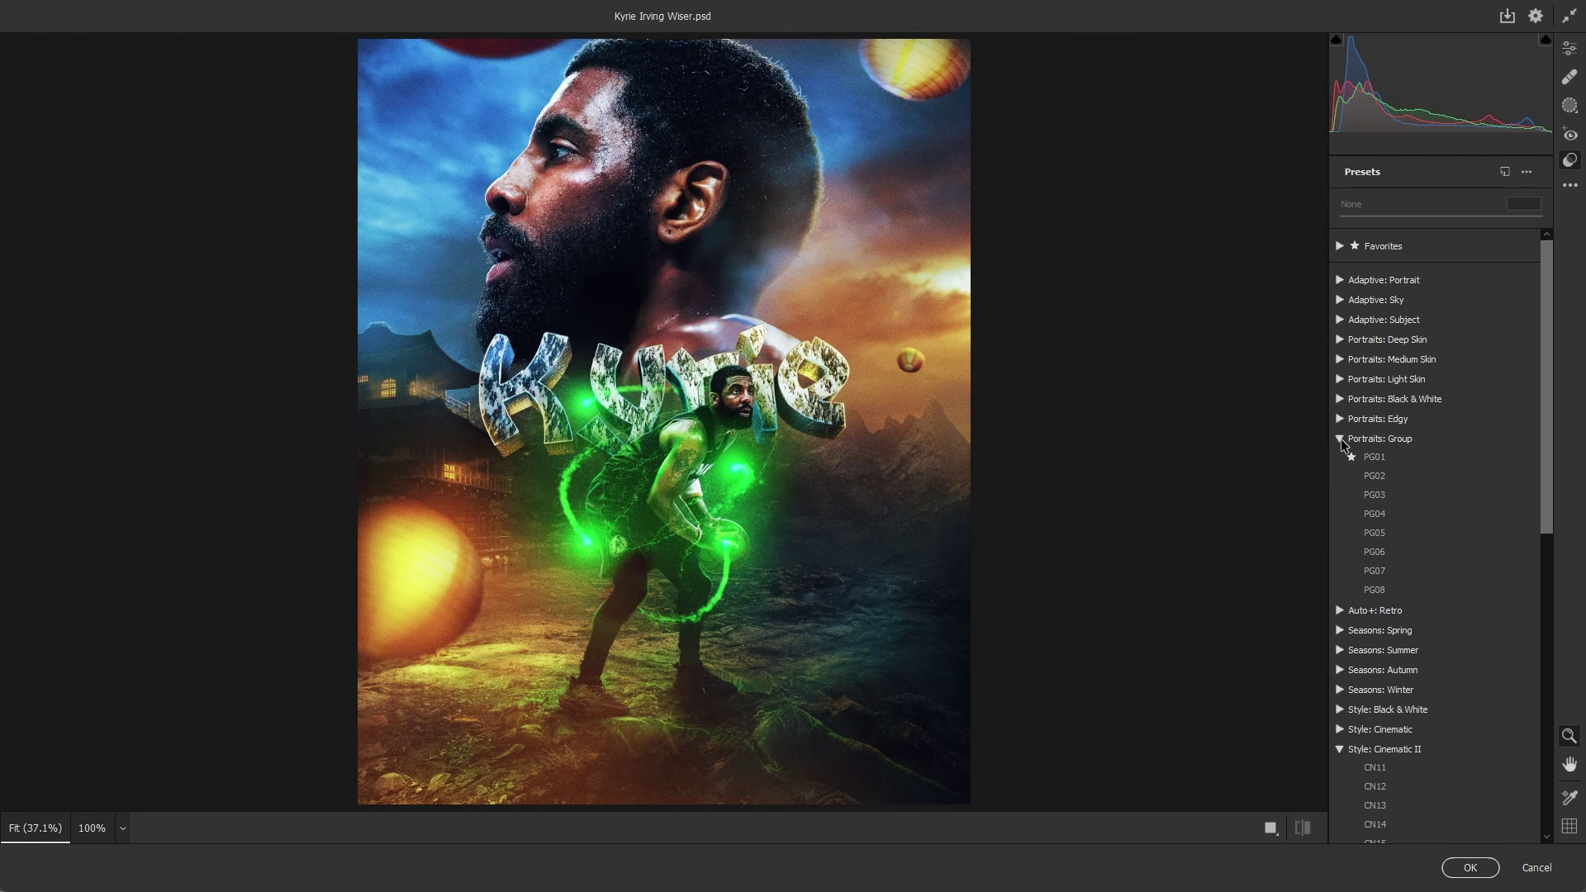
pyautogui.click(1341, 439)
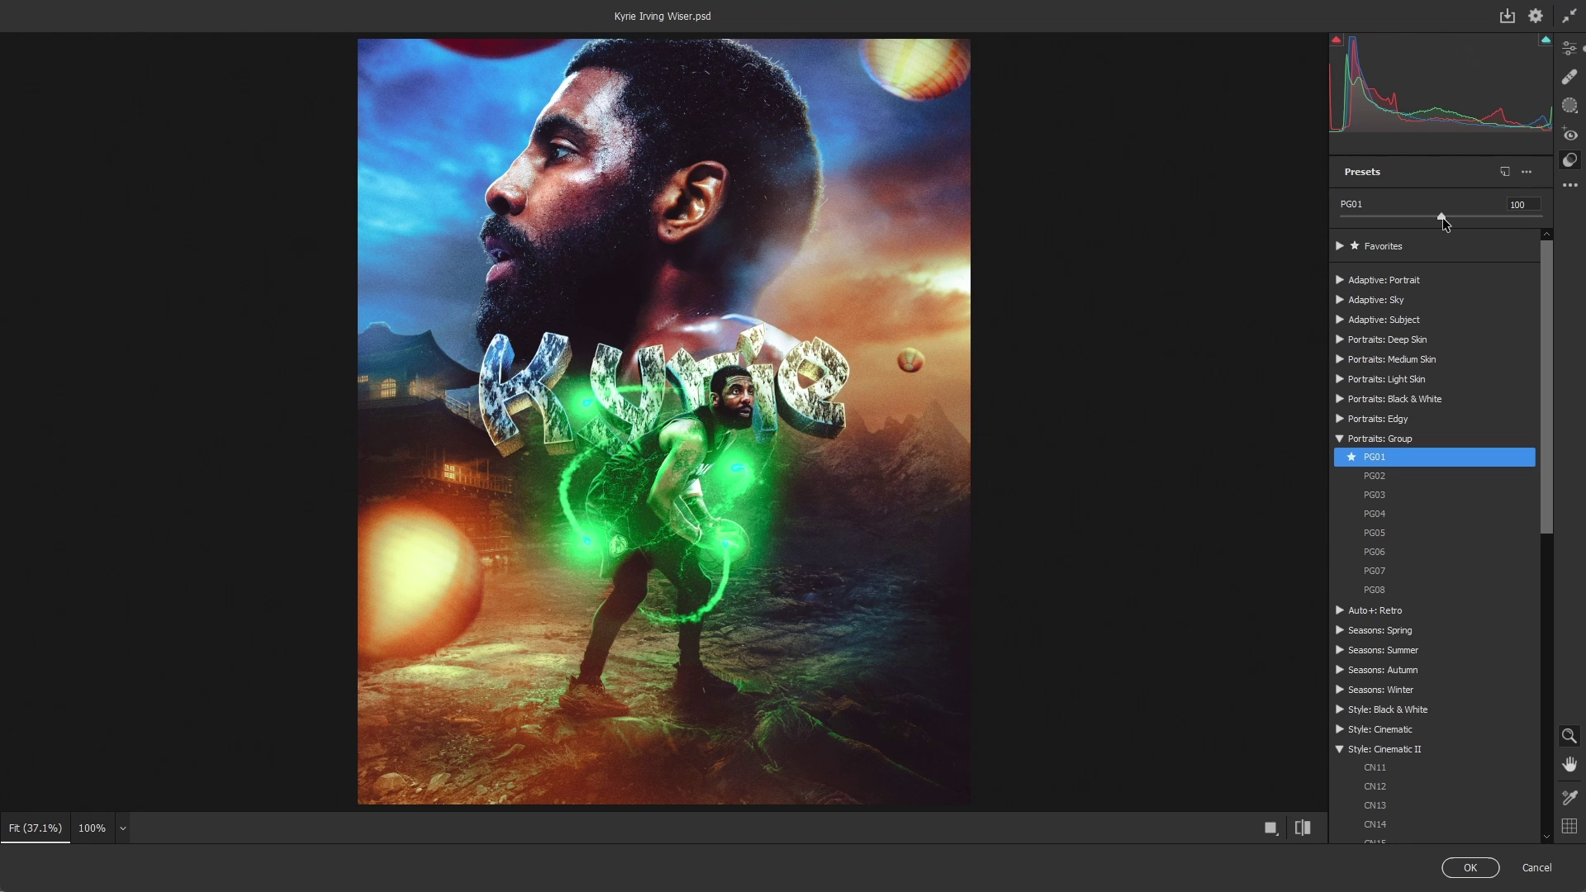
pyautogui.moveTo(1435, 216); pyautogui.dragTo(1374, 248)
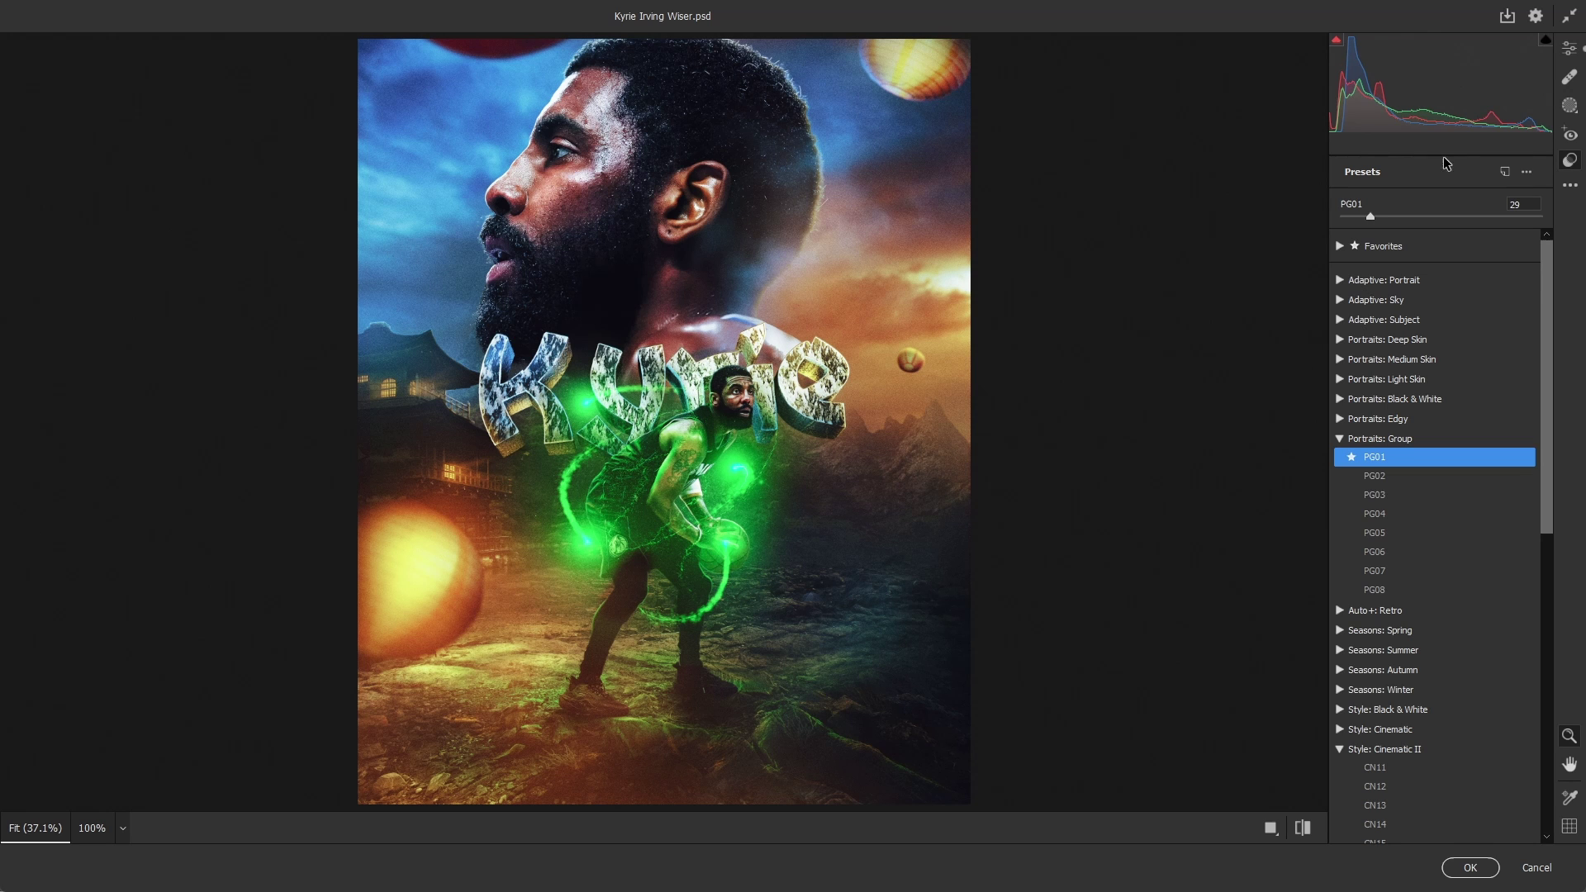
# Apply the Vintage 09 profile at an amount of 49 and raise the contrast slightly.
pyautogui.click(1570, 48)
pyautogui.click(1398, 208)
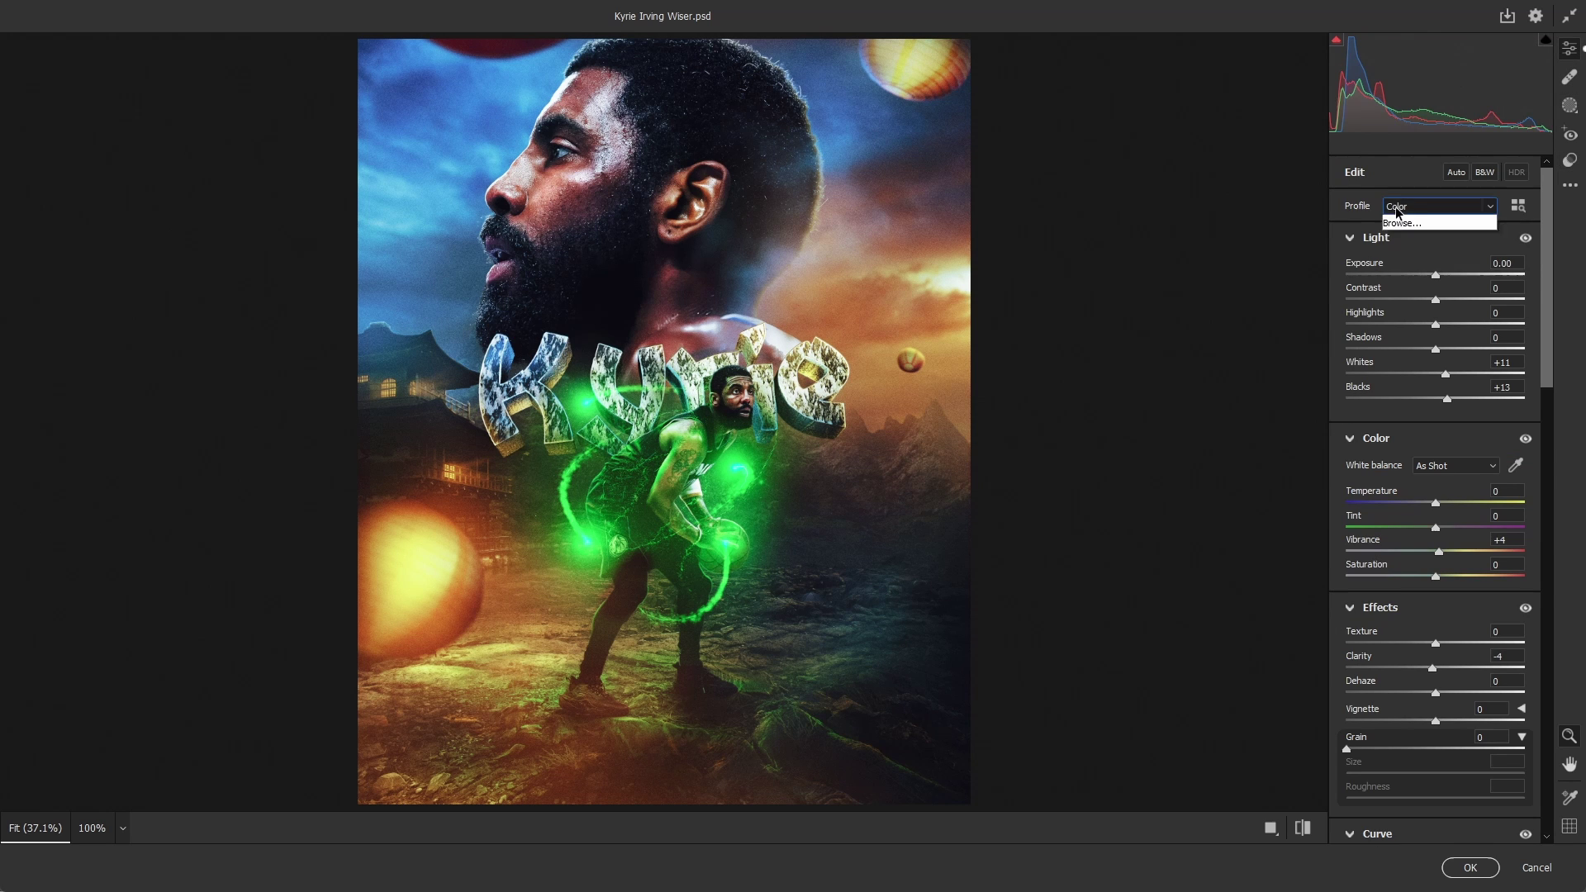
pyautogui.click(1411, 205)
pyautogui.click(1430, 210)
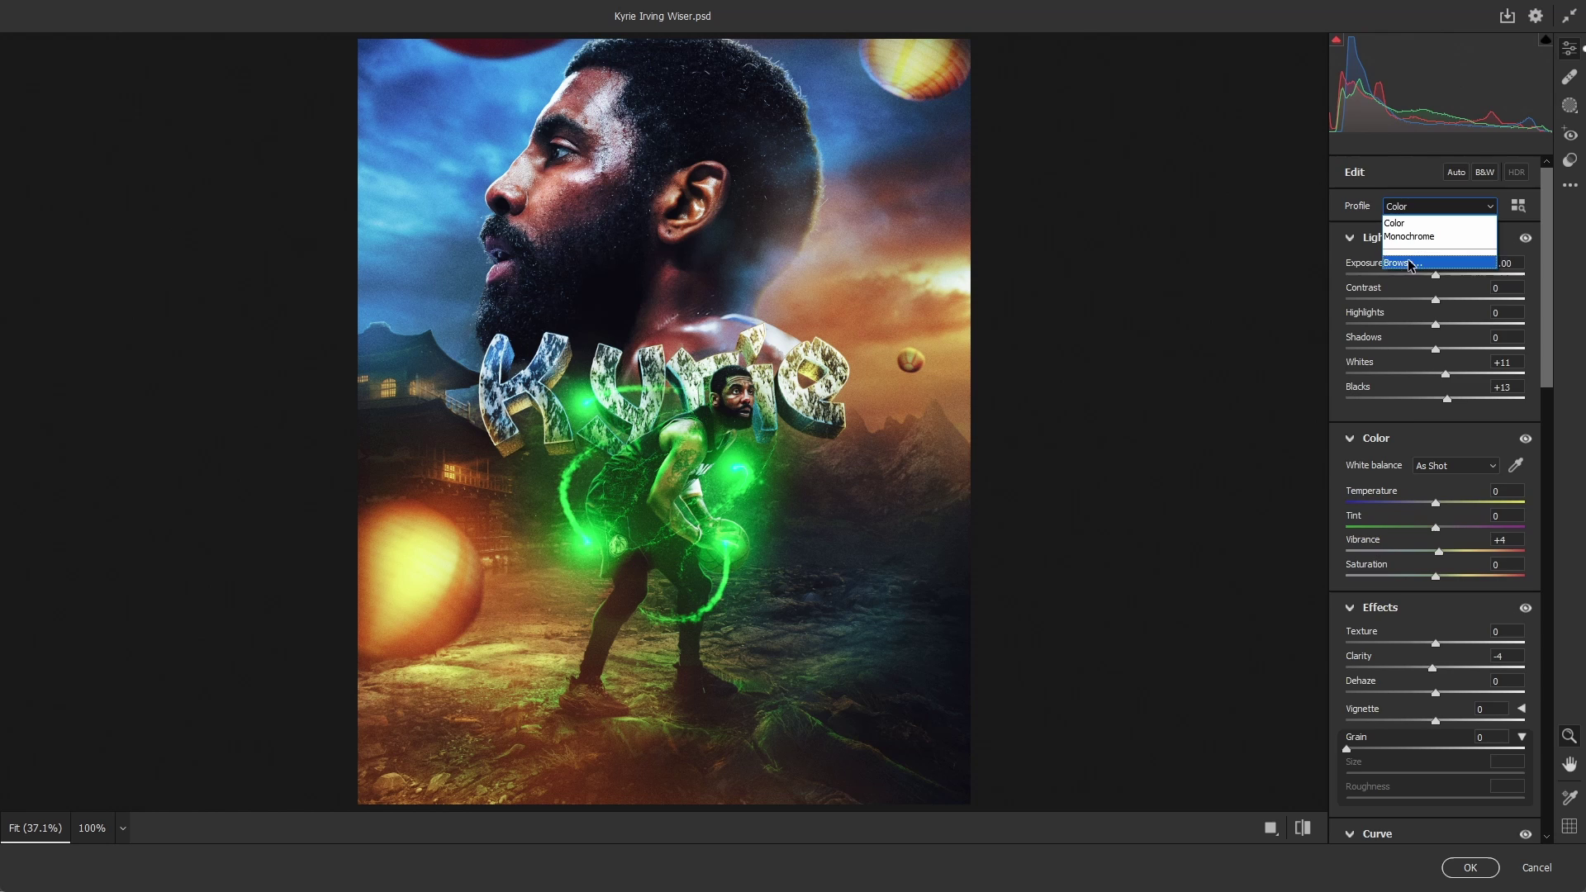
pyautogui.click(1403, 265)
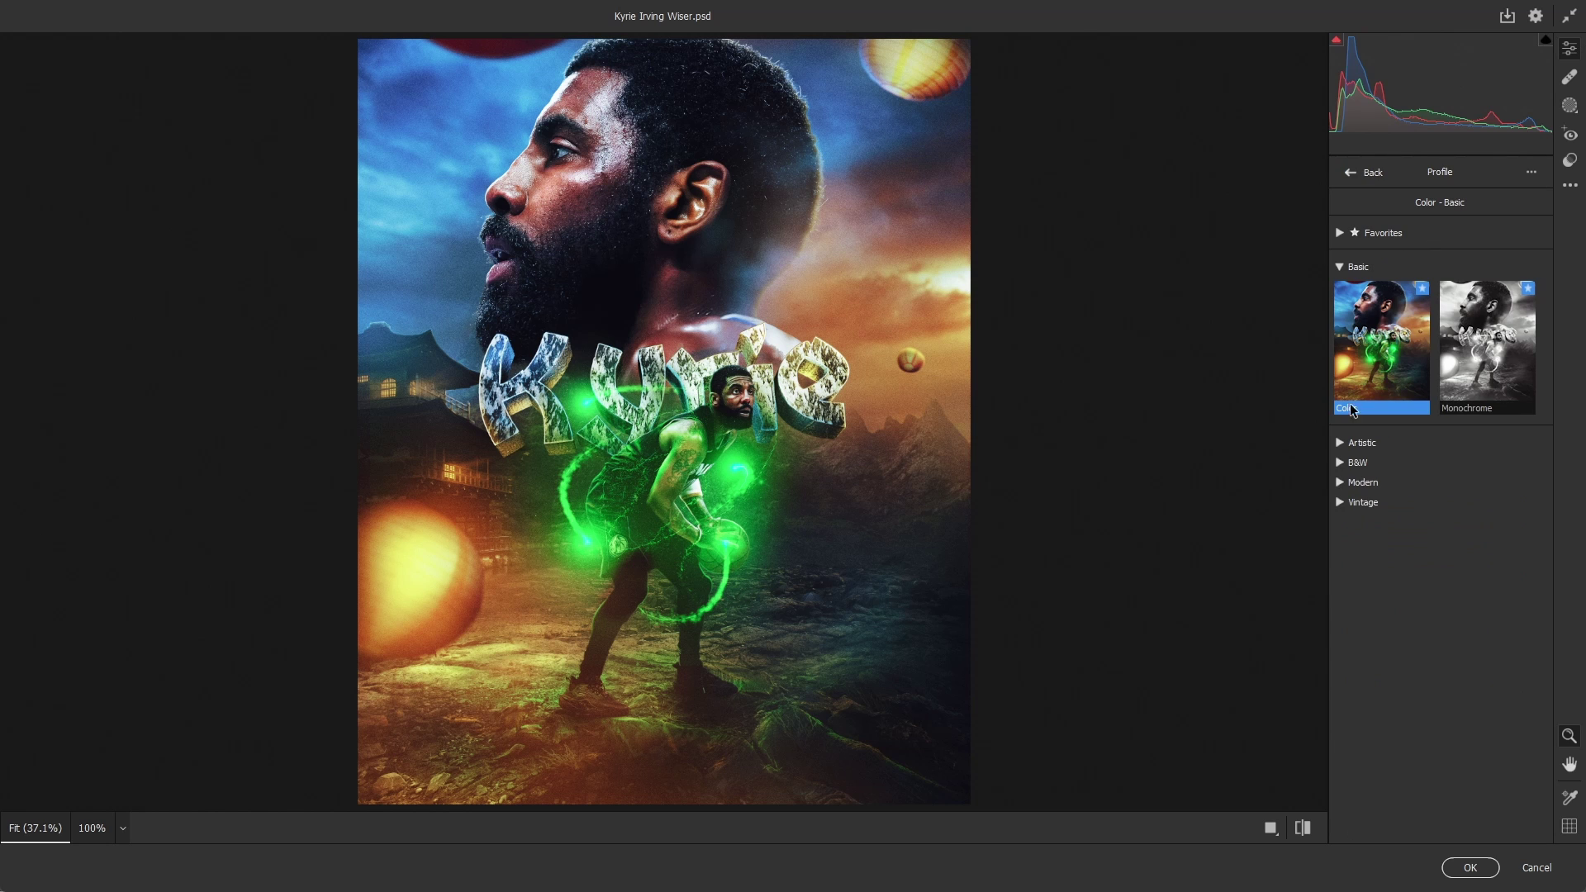
pyautogui.click(1371, 502)
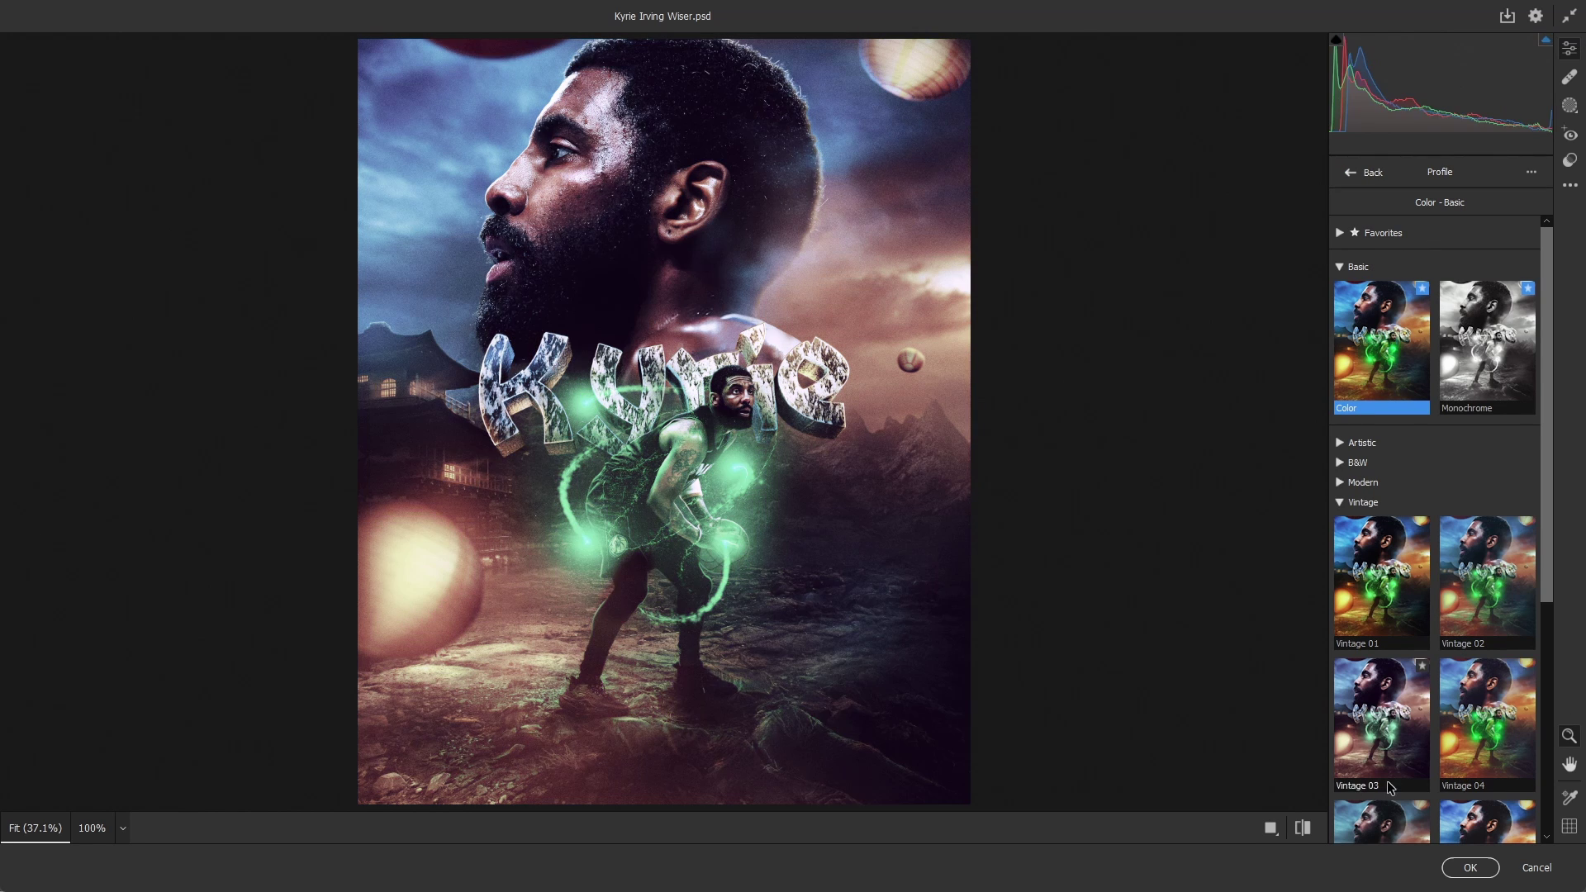
pyautogui.scroll(-5, 1479, 678)
pyautogui.click(1382, 765)
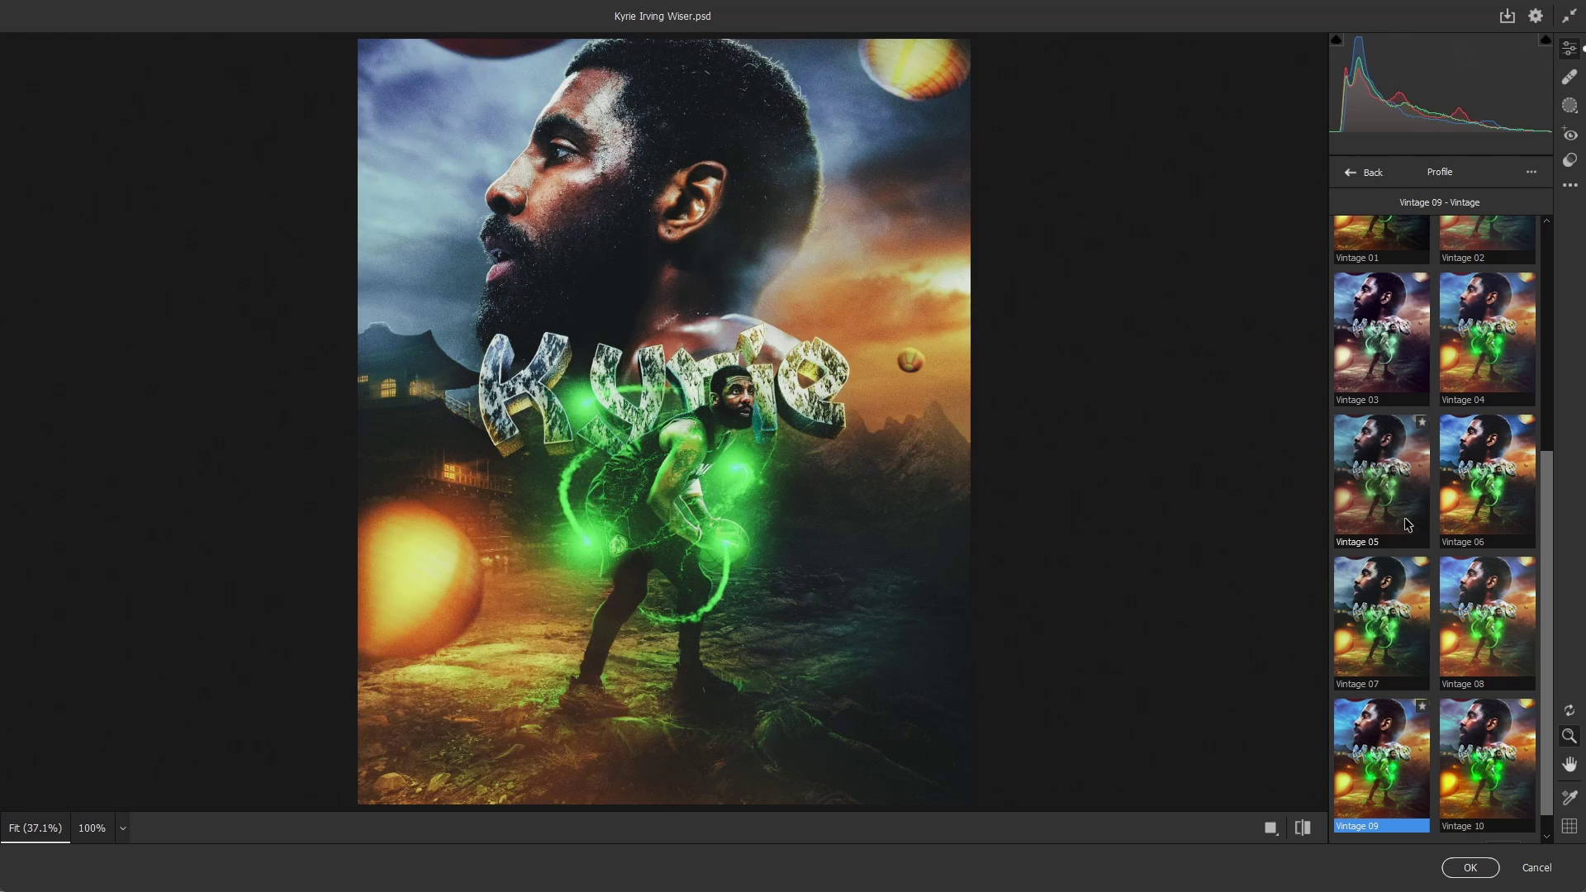
pyautogui.scroll(5, 1440, 366)
pyautogui.click(1364, 172)
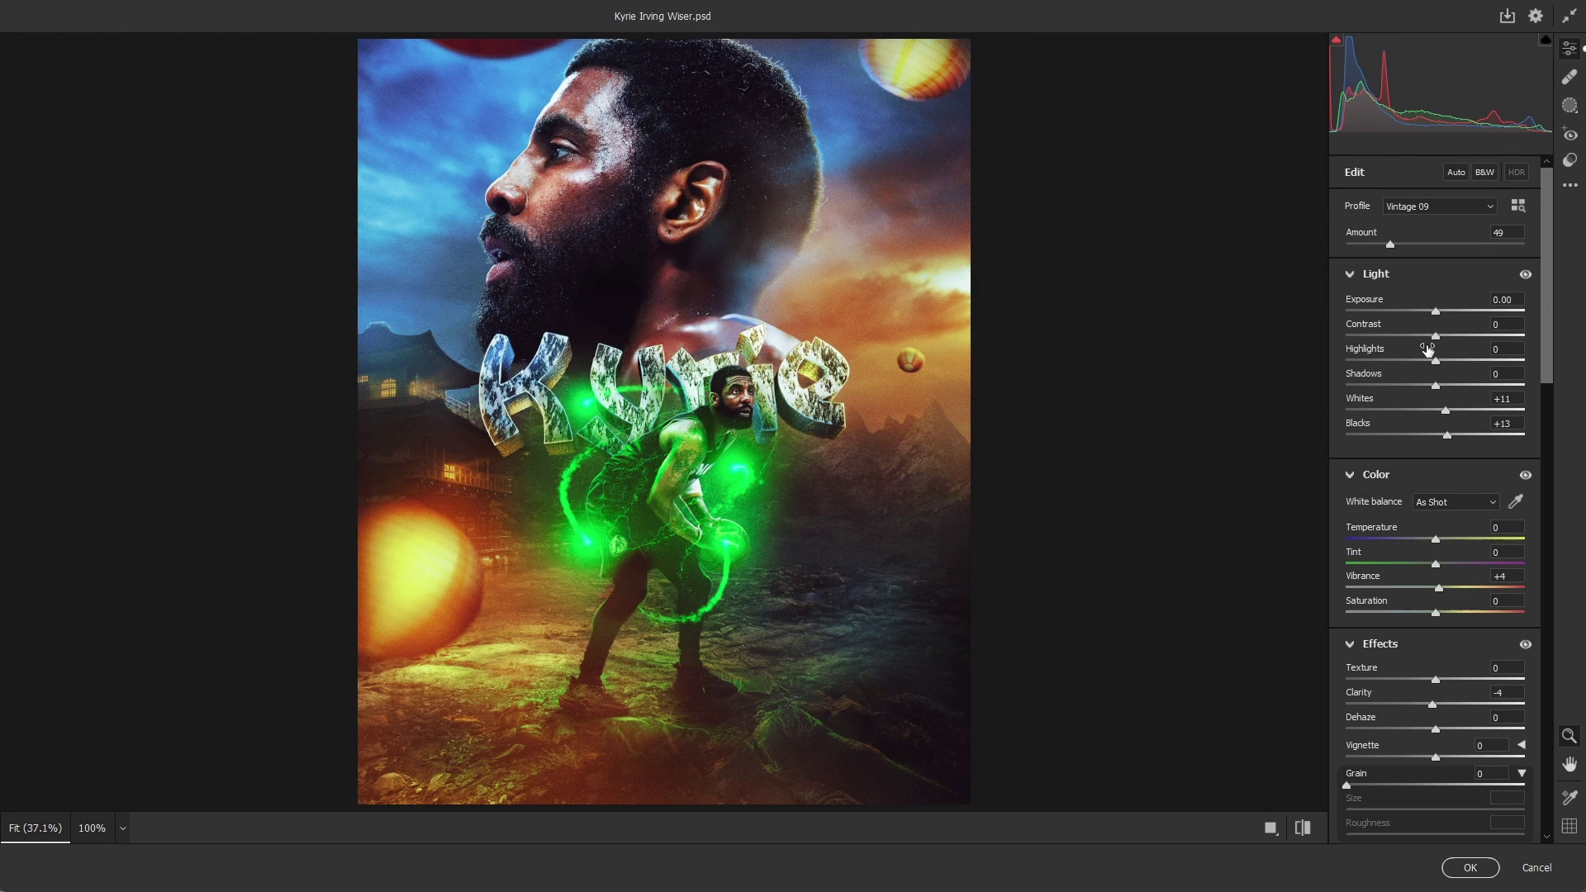
pyautogui.moveTo(1436, 336); pyautogui.dragTo(1443, 345)
# Tint the Color Grading shadows purple with hue 277 and saturation 18.
pyautogui.scroll(-12, 1449, 633)
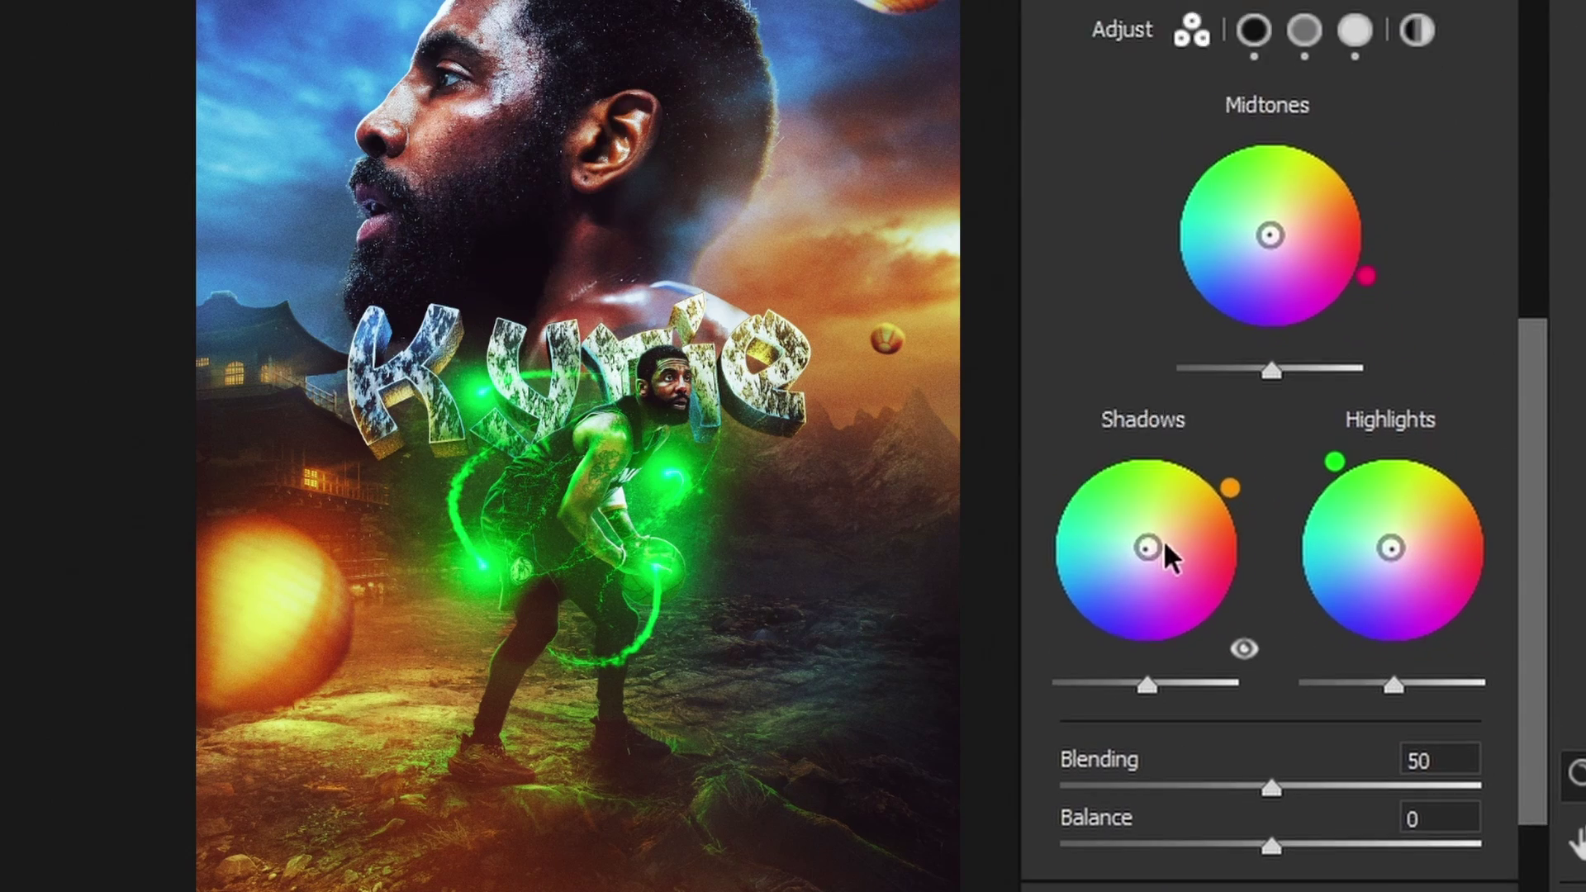
pyautogui.moveTo(1383, 640); pyautogui.dragTo(1353, 628)
pyautogui.moveTo(1015, 499); pyautogui.dragTo(1097, 547)
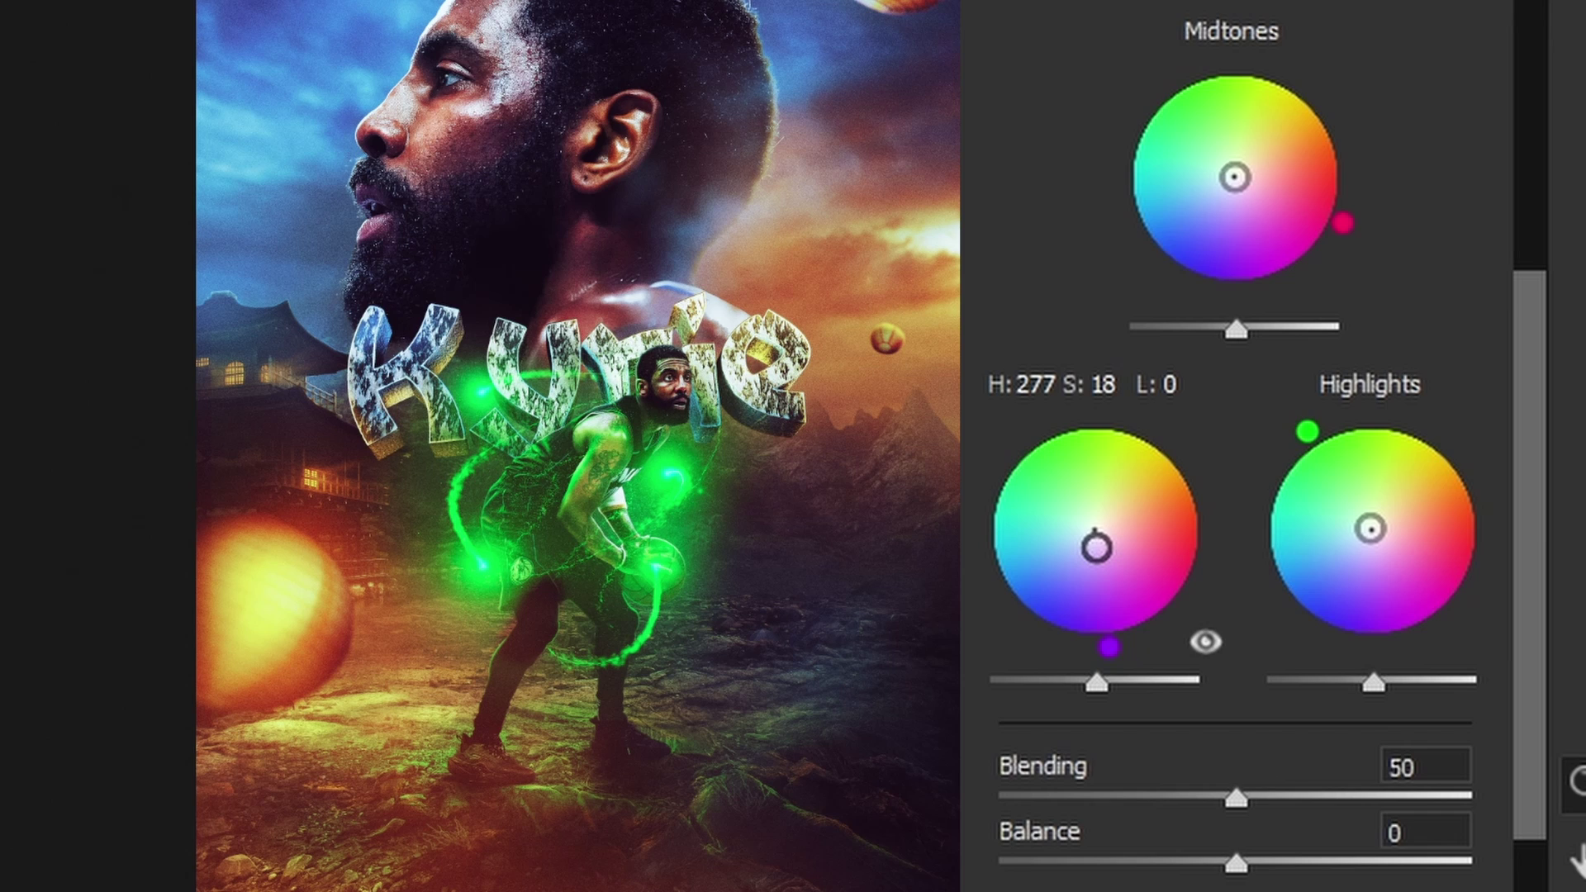
# Try violet and magenta tints on the Color Grading midtones, compare before and after, and move the tint back close to neutral.
pyautogui.moveTo(1235, 178)
pyautogui.mouseDown()
pyautogui.moveTo(1205, 197)
pyautogui.moveTo(1244, 219)
pyautogui.moveTo(1231, 189)
pyautogui.mouseUp()
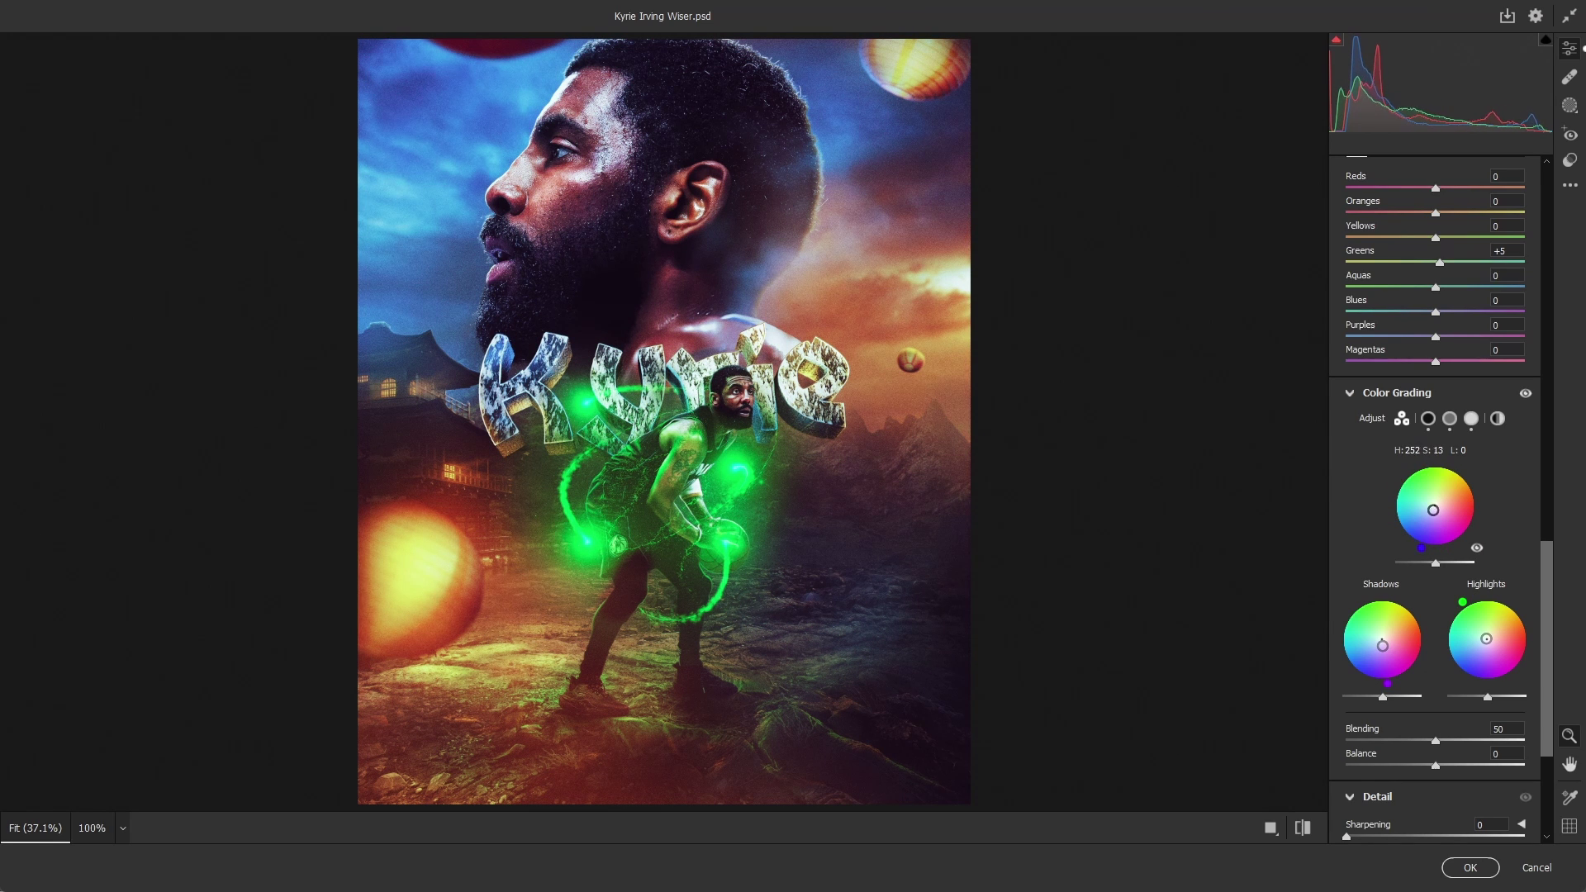
pyautogui.moveTo(1428, 509); pyautogui.dragTo(1434, 509)
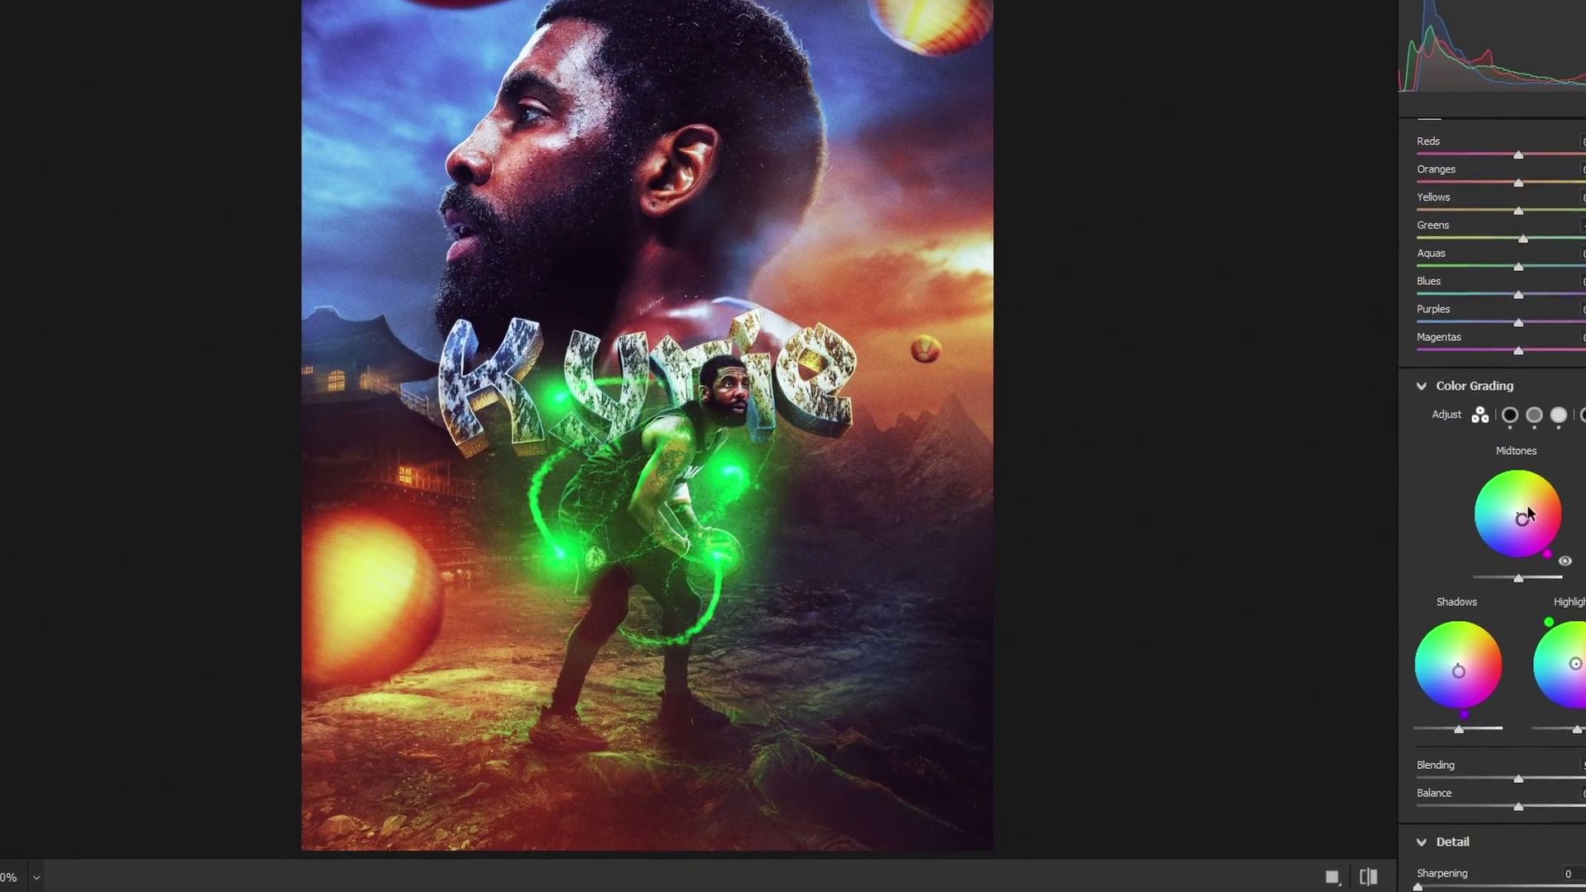
pyautogui.press('p')
pyautogui.press('p')
pyautogui.moveTo(1526, 519); pyautogui.dragTo(1519, 515)
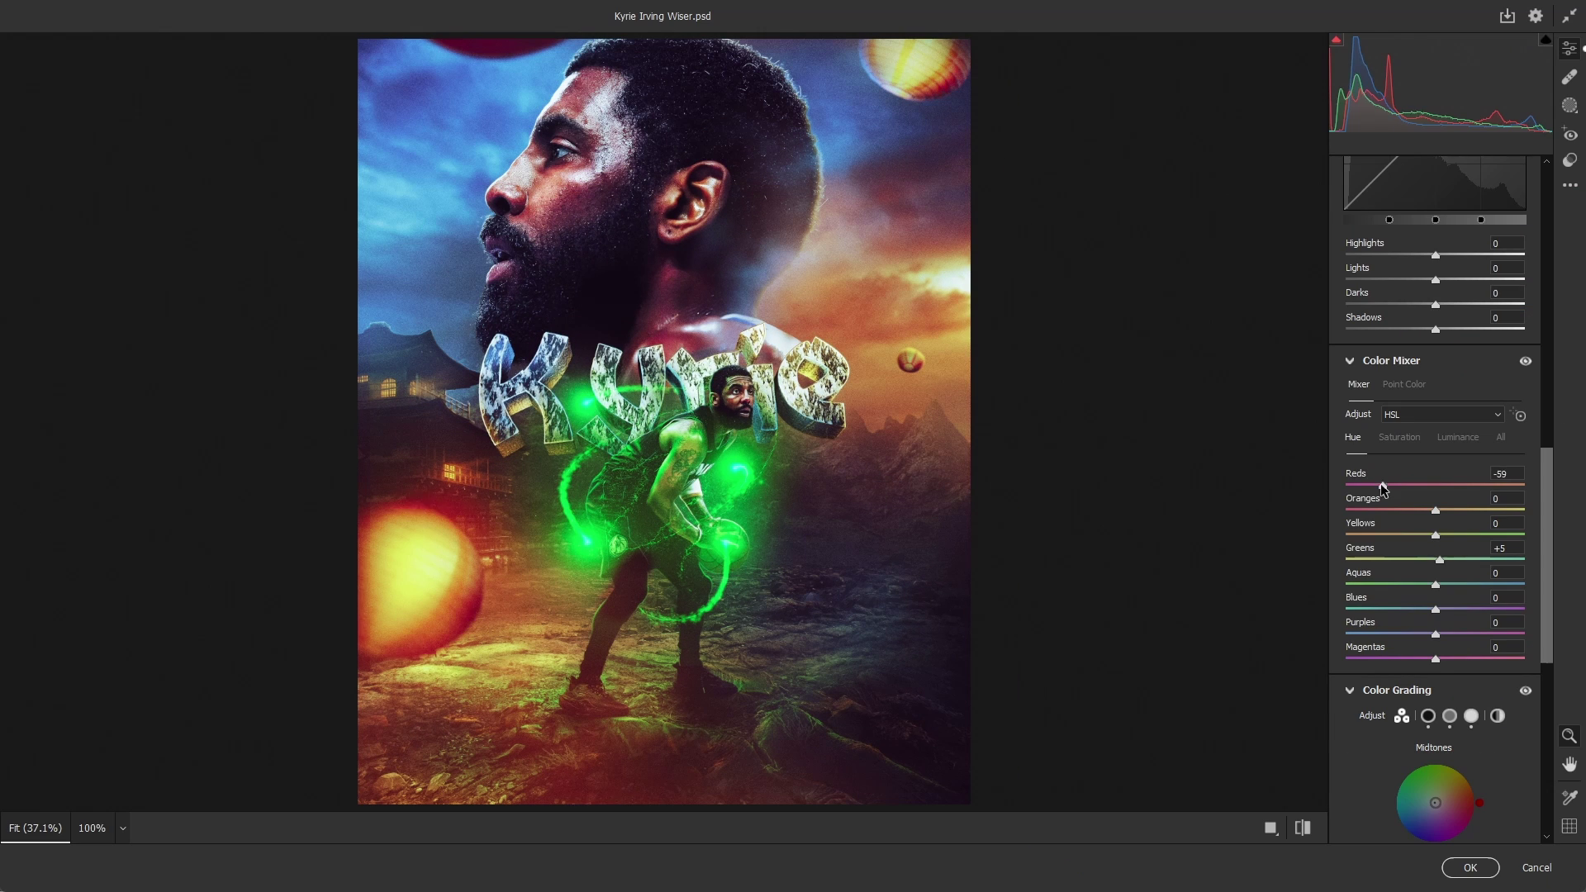
# Set the Reds hue to -14 in the Color Mixer and shift the Oranges hue slightly toward yellow.
pyautogui.moveTo(1382, 488); pyautogui.dragTo(1429, 500)
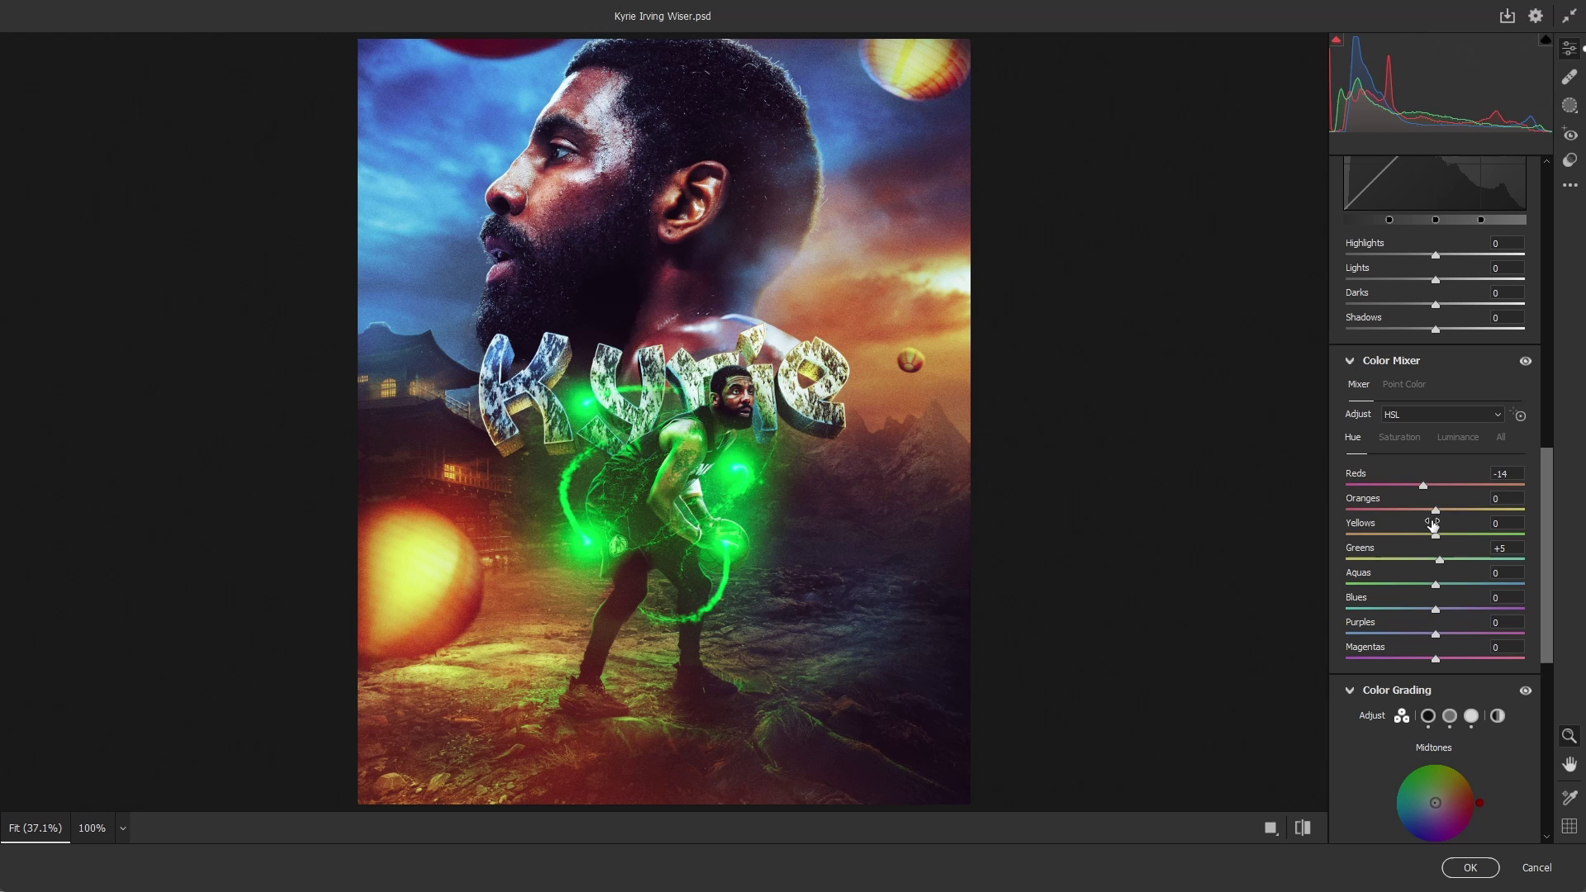
pyautogui.moveTo(1437, 510); pyautogui.dragTo(1446, 510)
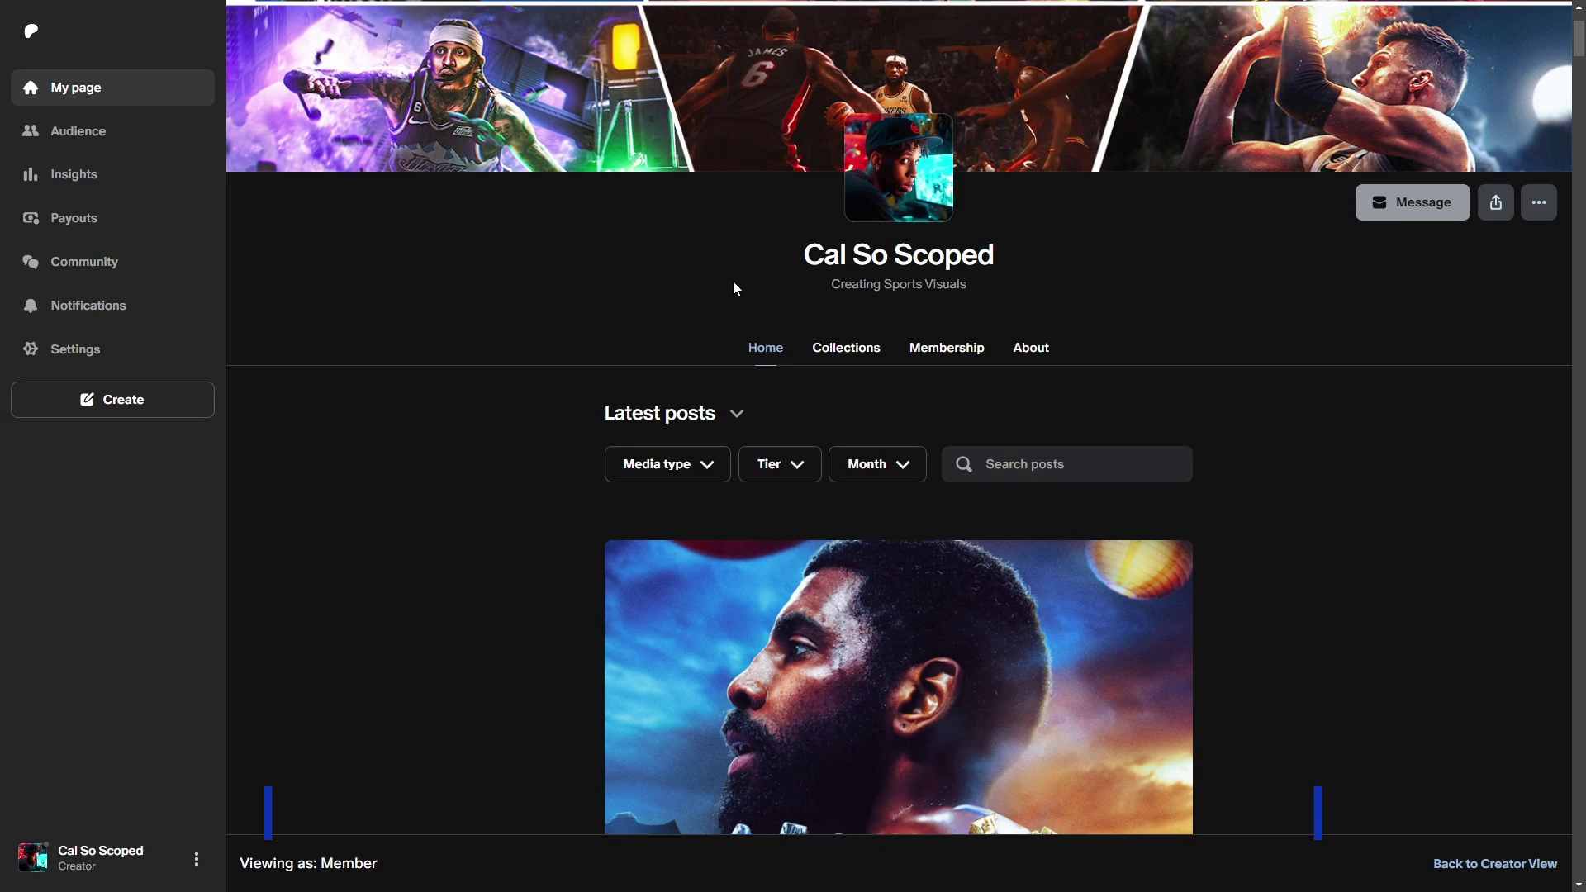
# Switch to the creator's Patreon page and view the Kyrie poster in the latest posts.
pyautogui.scroll(-4, 717, 207)
pyautogui.scroll(-1, 719, 212)
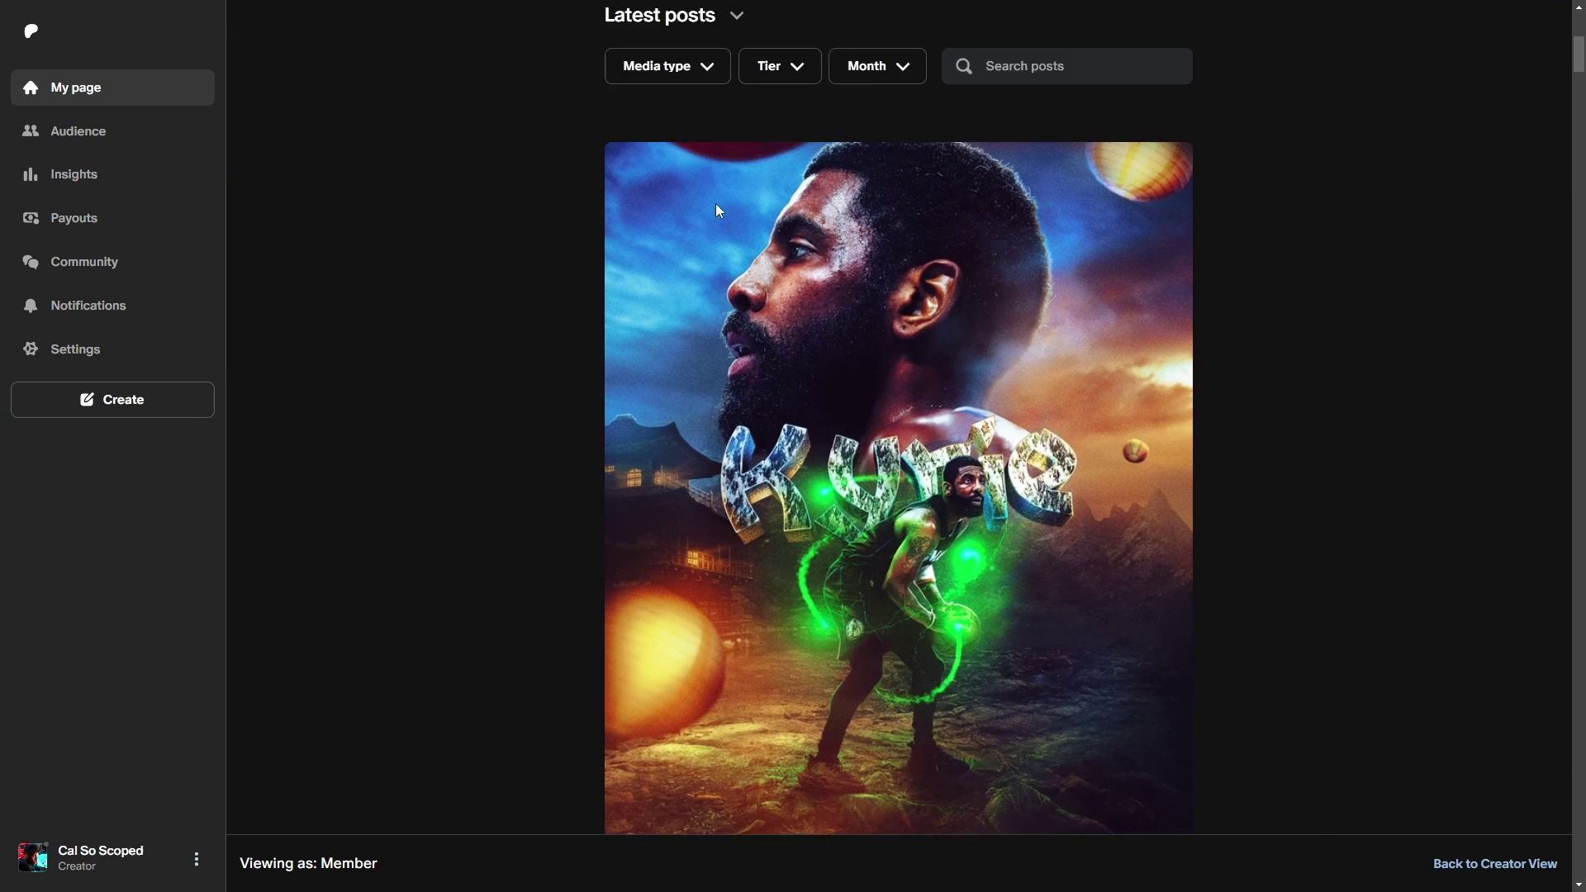